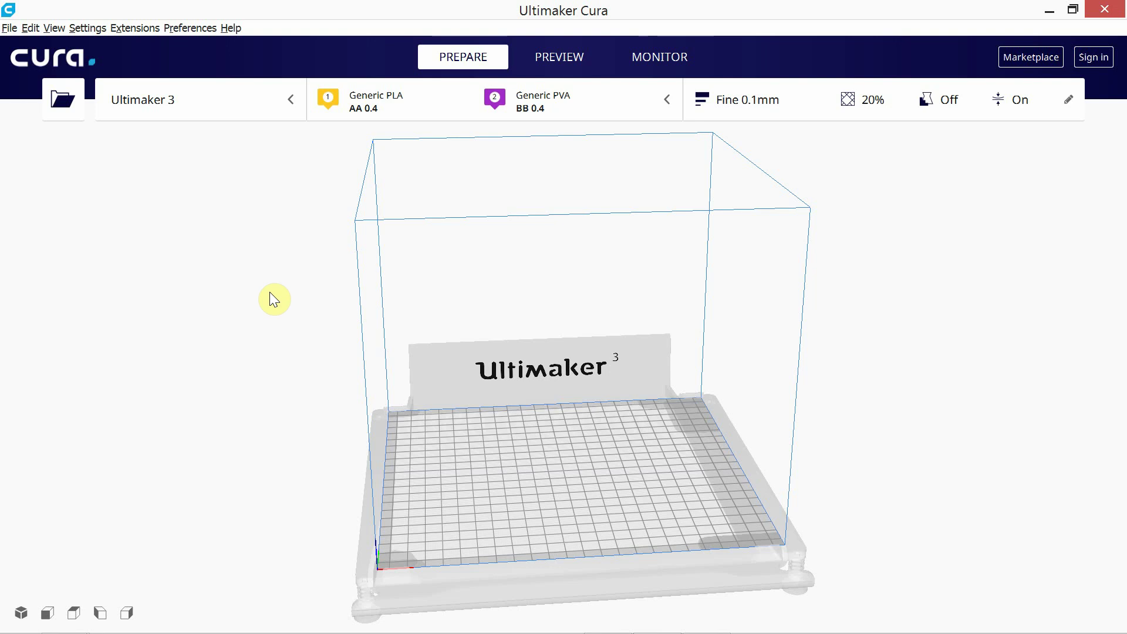
Switch to the web browser and look through the uploaded videos on the YouTube channel
key(alt+Tab)
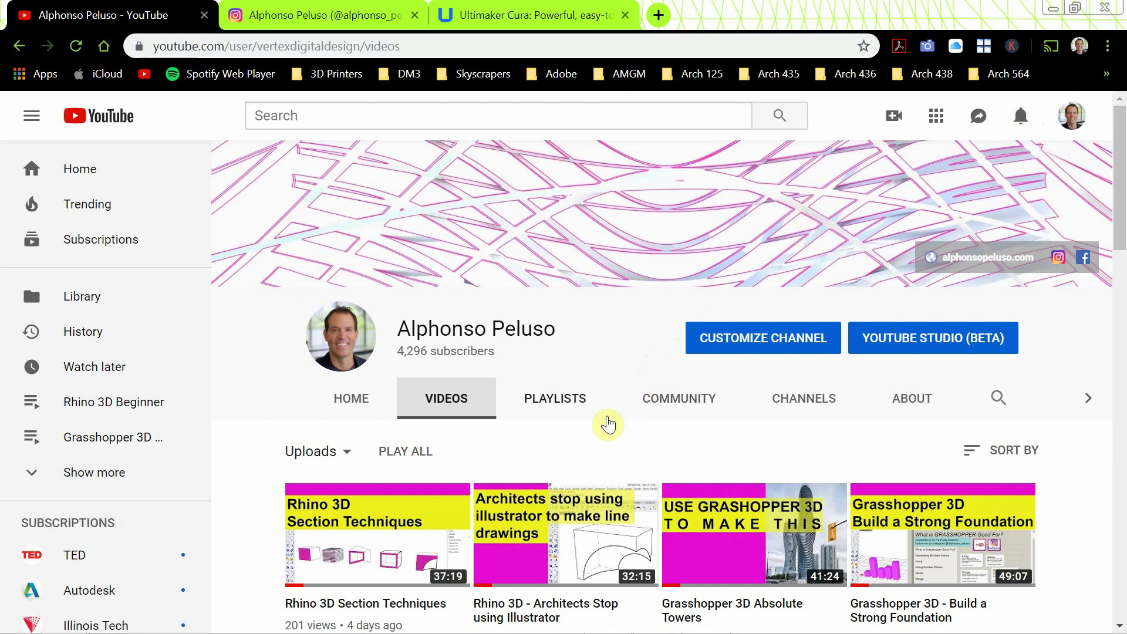
scroll(608, 420, down, 1)
scroll(608, 423, down, 6)
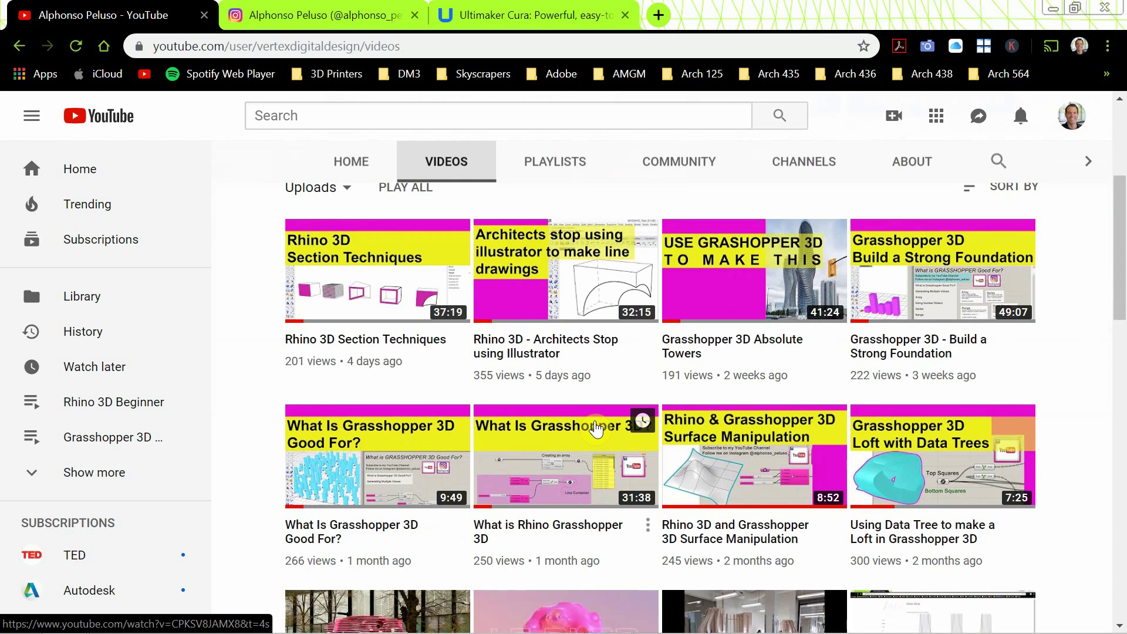
scroll(596, 429, down, 12)
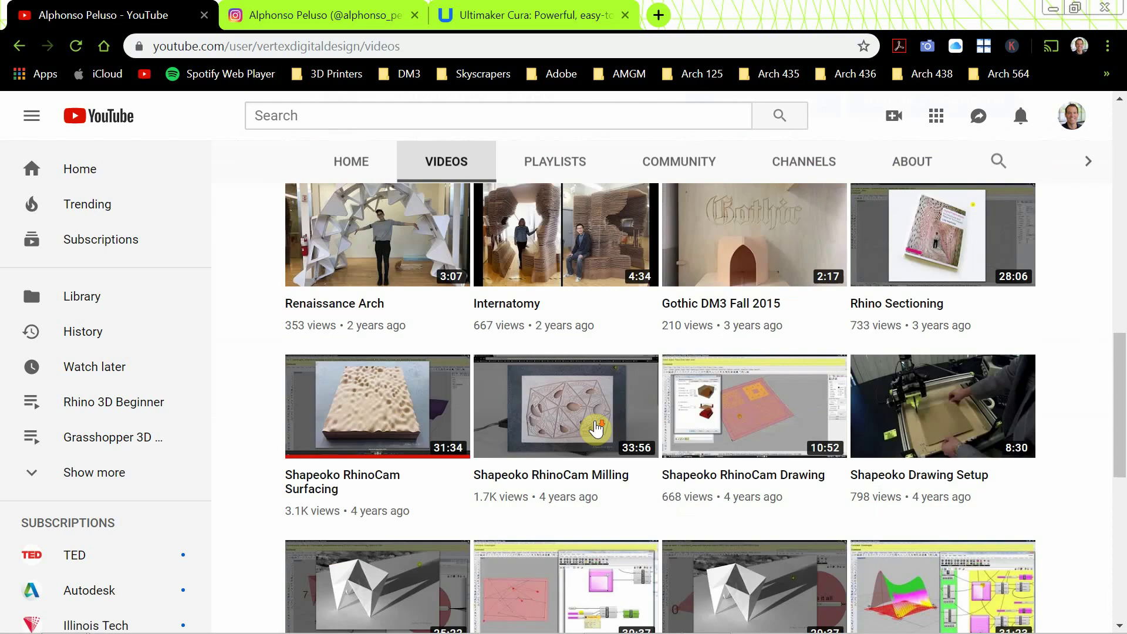
scroll(598, 427, up, 20)
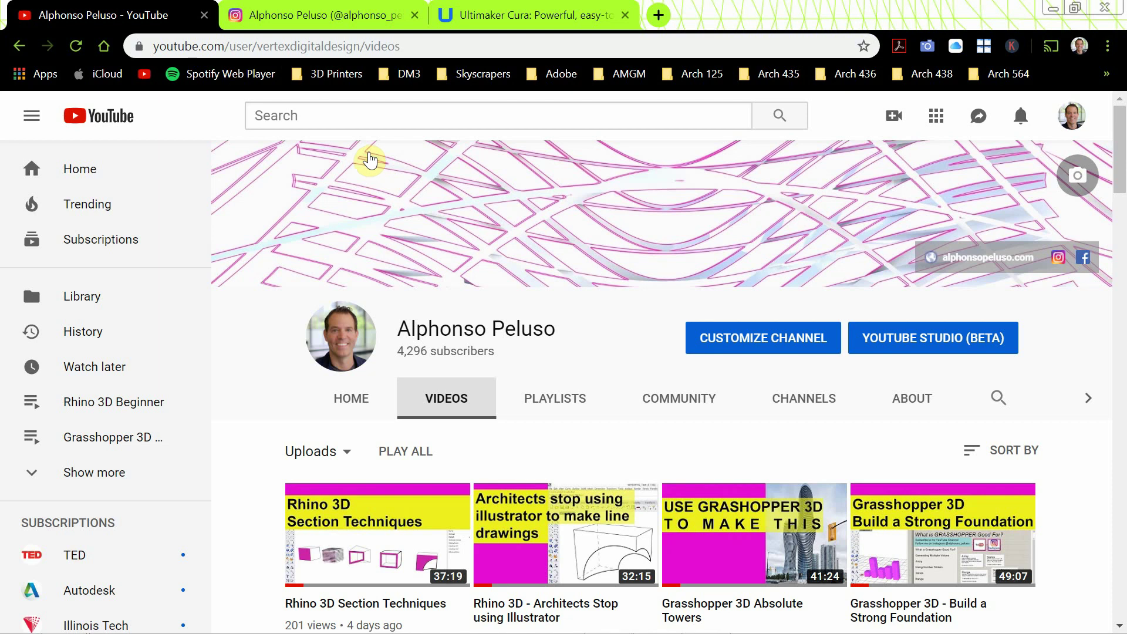
Look through the posts on the Instagram profile and return to the profile header
click(322, 18)
scroll(393, 246, down, 3)
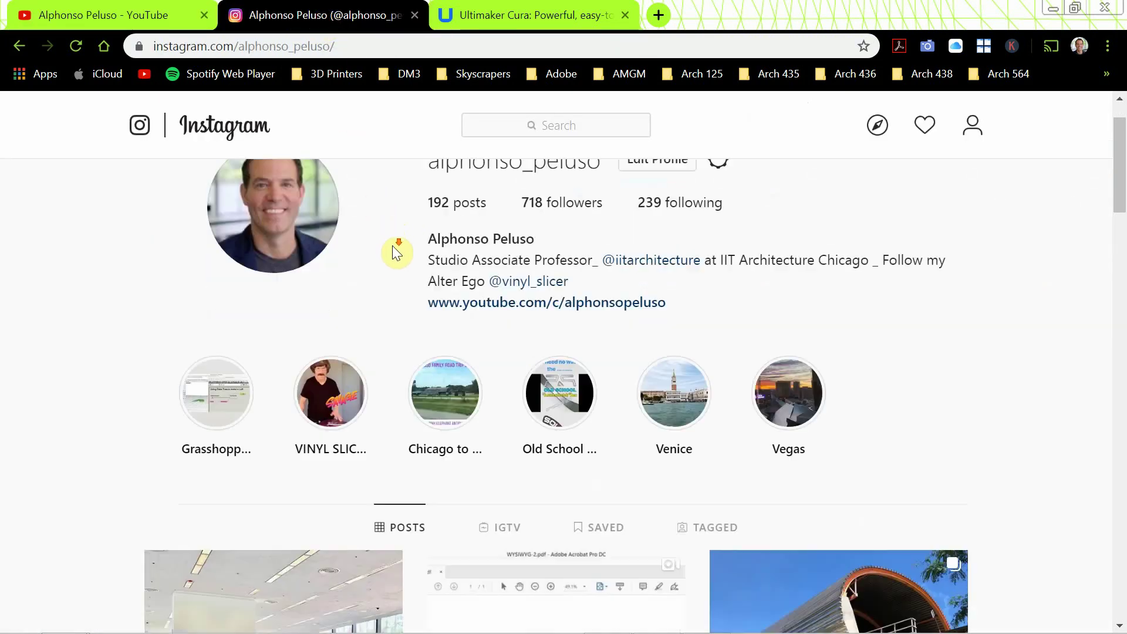
scroll(392, 245, down, 7)
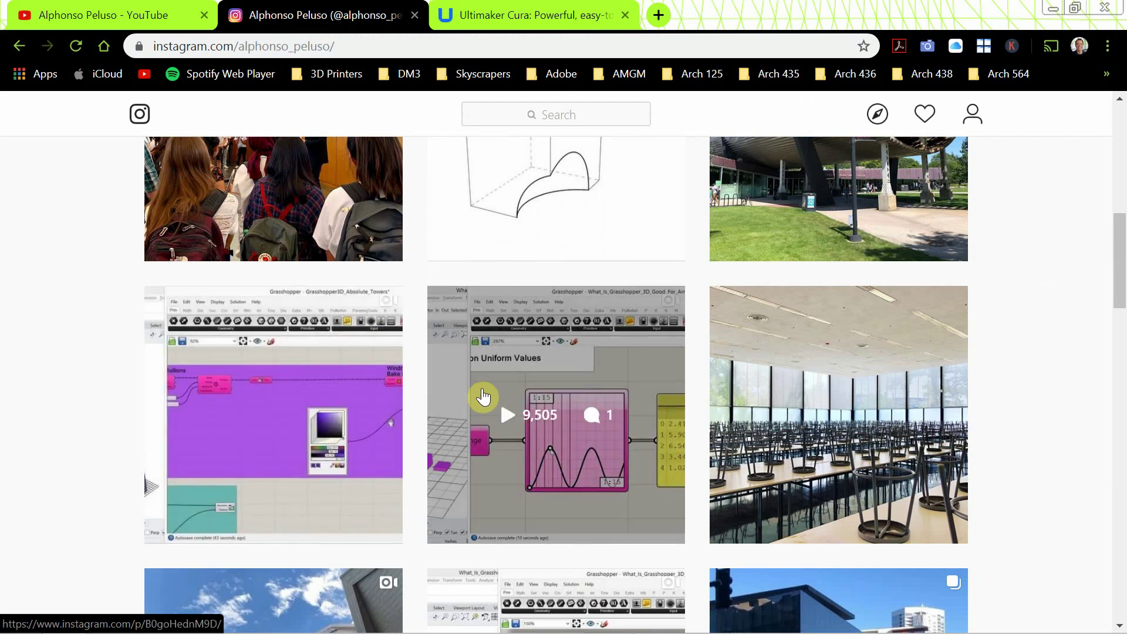
scroll(480, 395, down, 4)
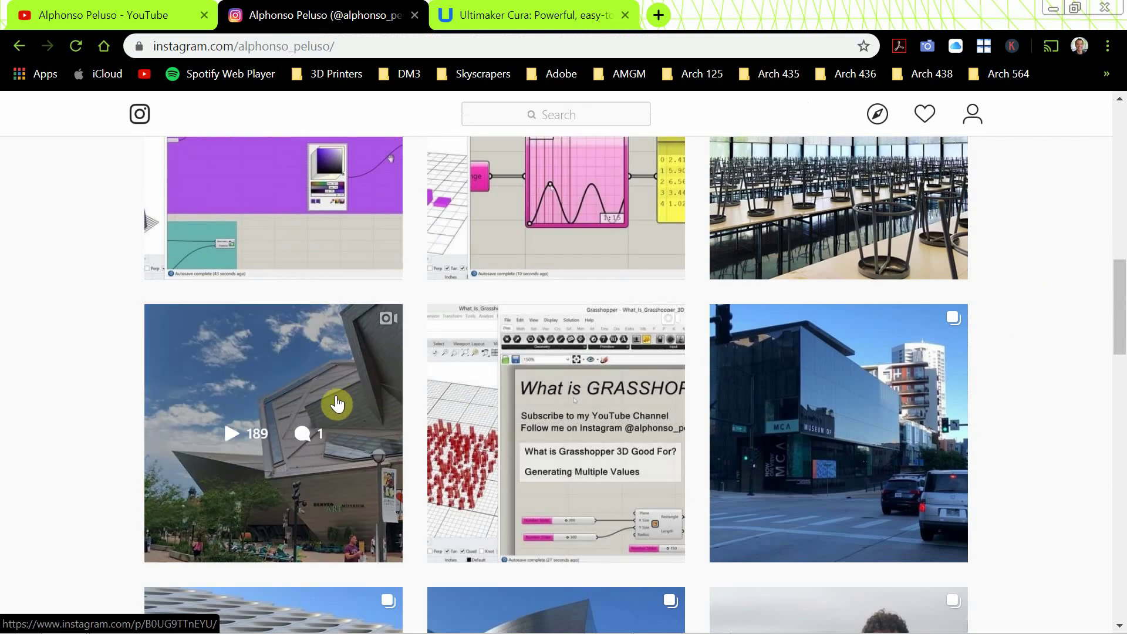
scroll(337, 404, down, 4)
scroll(337, 404, up, 12)
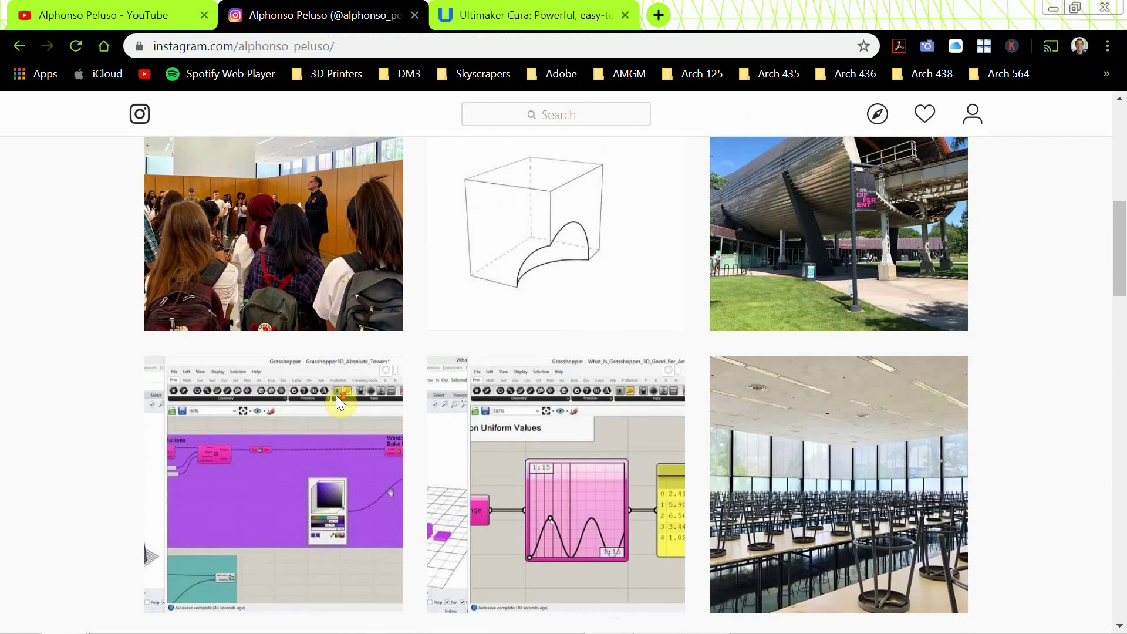
scroll(337, 403, up, 6)
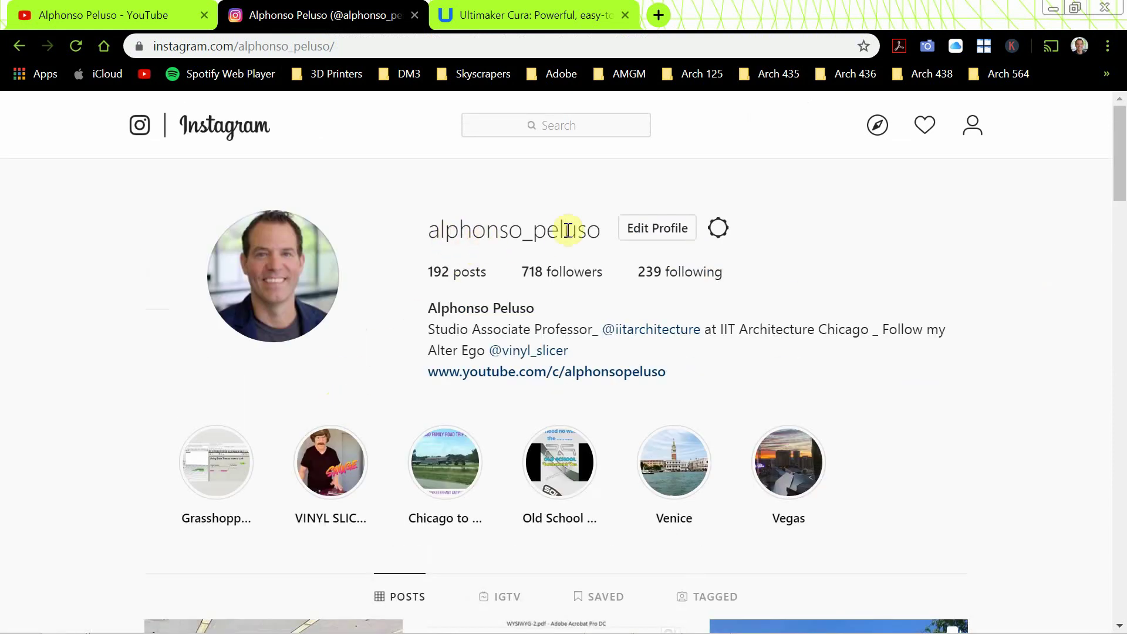
View the Ultimaker Cura download page on the Ultimaker website and switch back to Cura
click(515, 14)
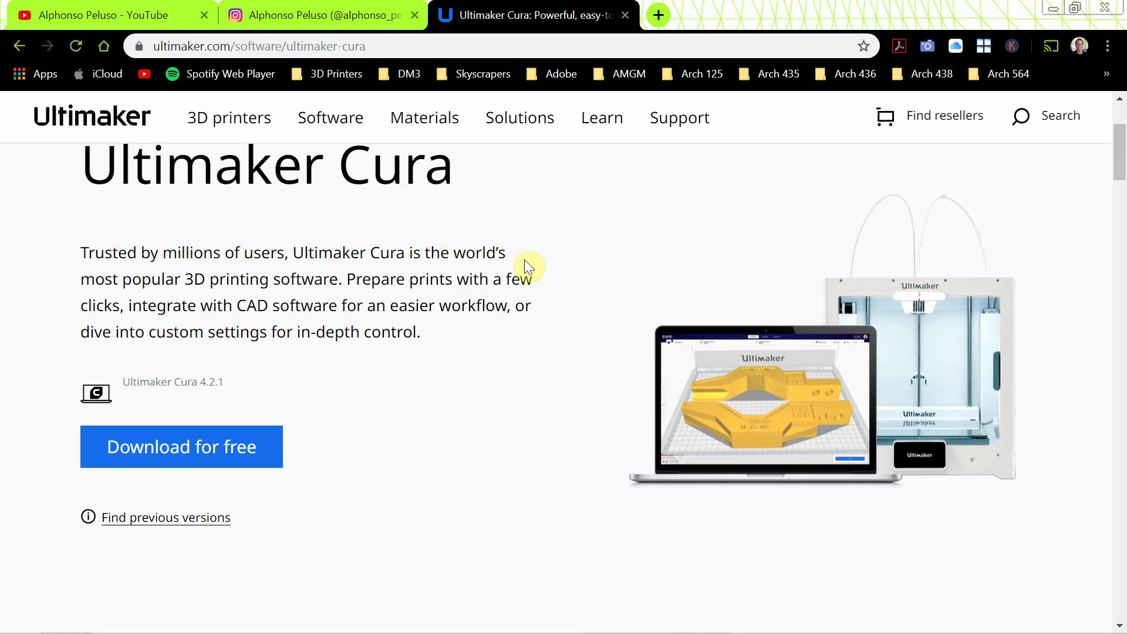
key(alt+Tab)
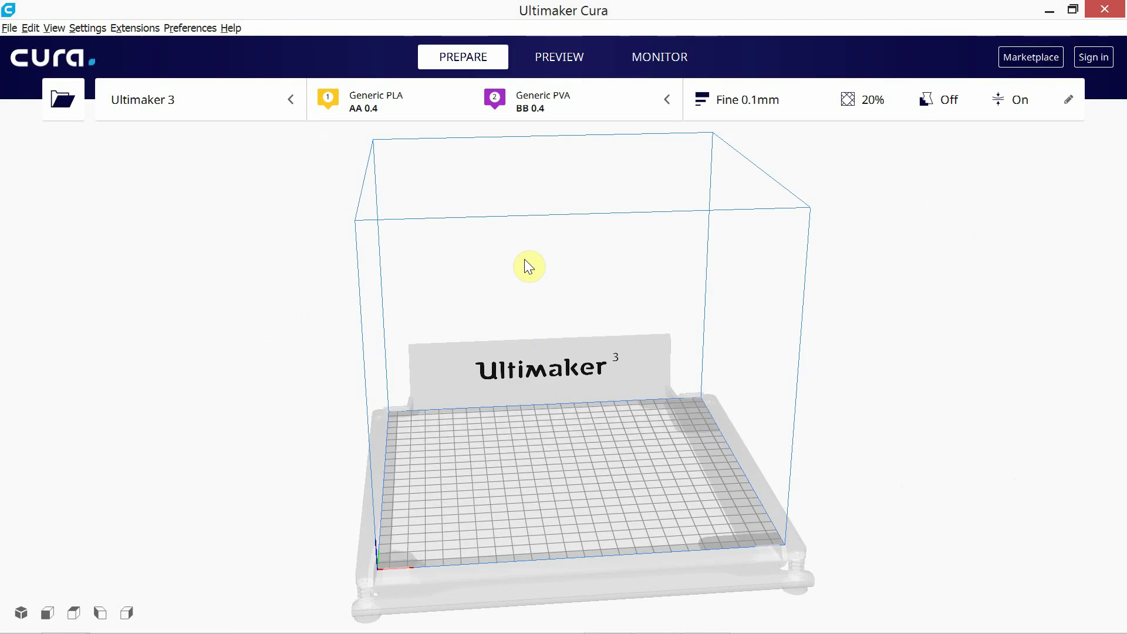
Load the Cube_No_Support model from the Cura folder onto the build plate and inspect it
mouse_move(522, 339)
right_down()
mouse_move(536, 355)
mouse_move(514, 334)
right_up()
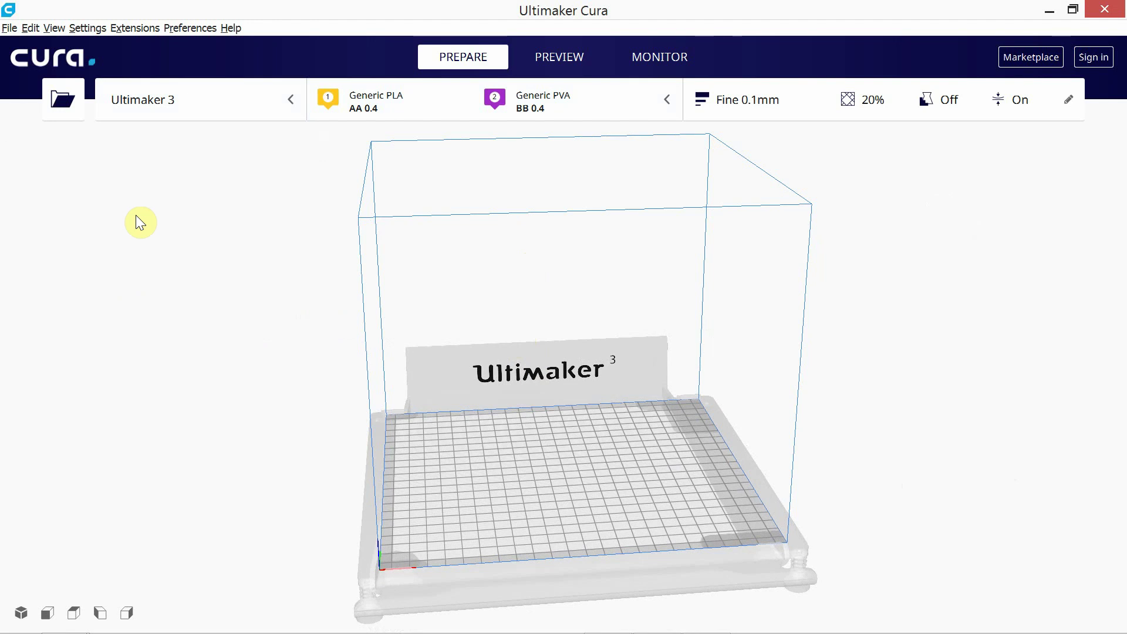
click(62, 102)
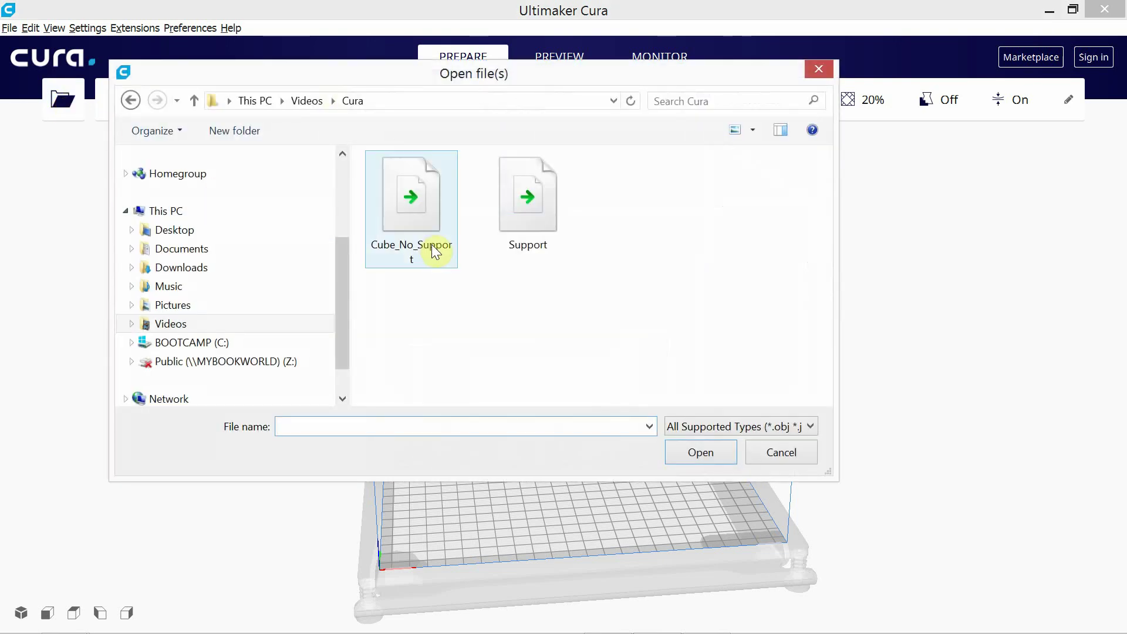
click(423, 226)
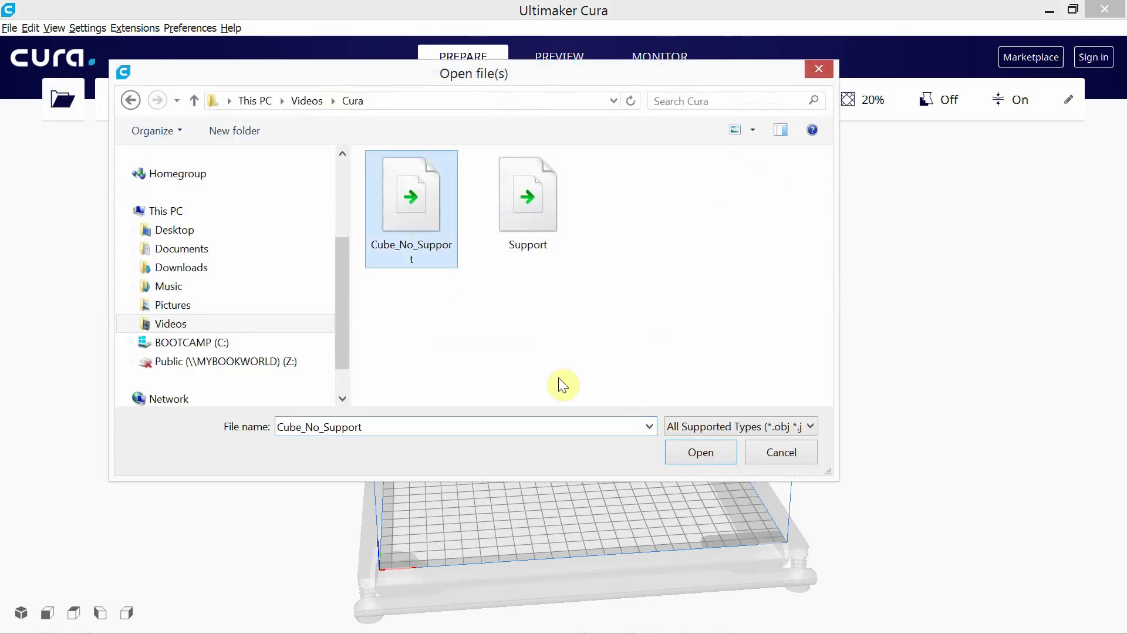
click(697, 454)
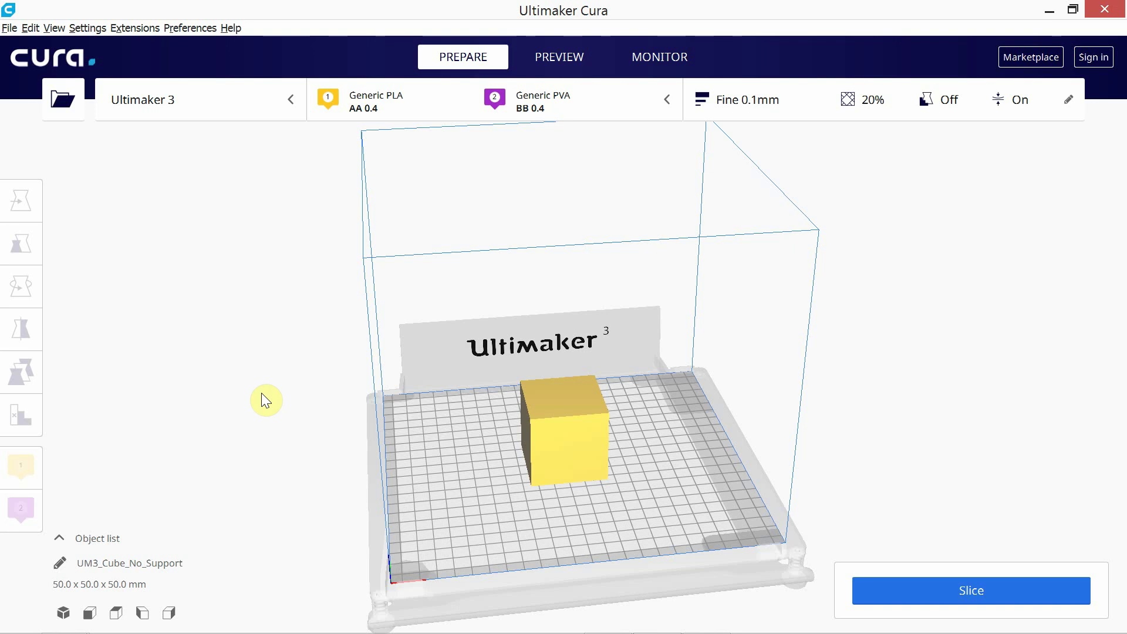
mouse_move(269, 380)
right_down()
mouse_move(284, 395)
mouse_move(264, 384)
right_up()
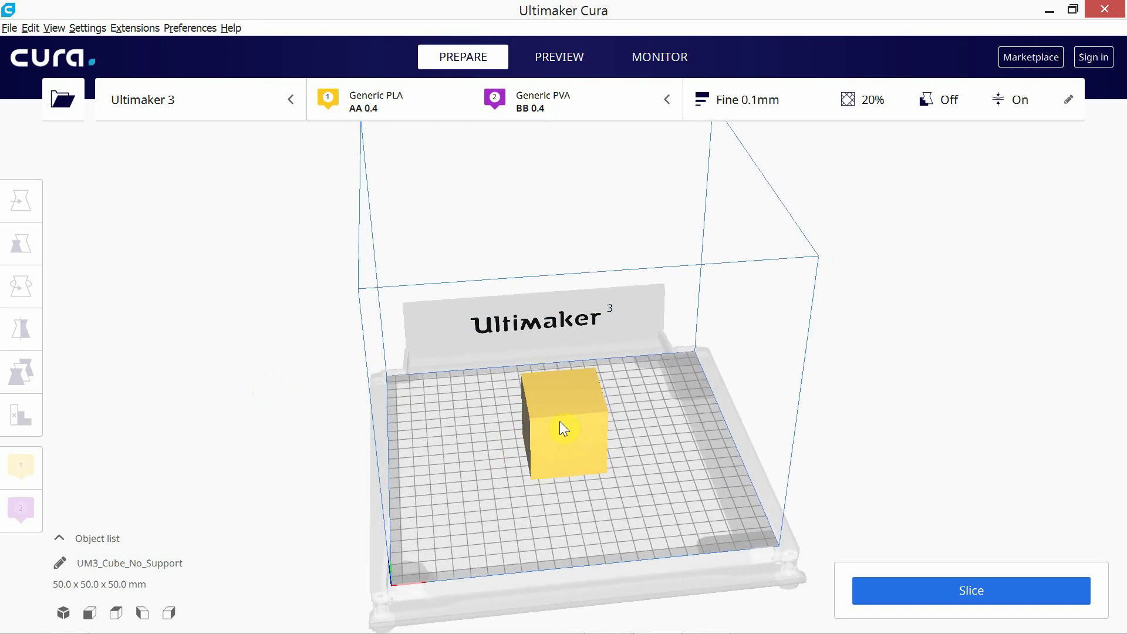
right_drag(320, 457, 297, 428)
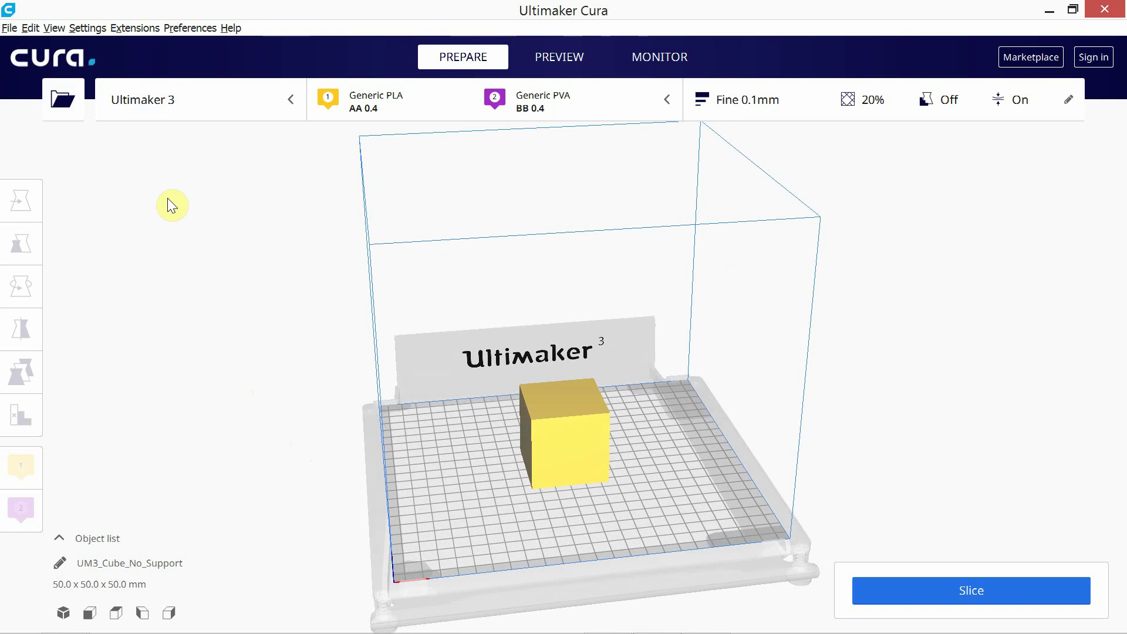
Review the printer management preferences and the list of non-networked Ultimaker printers available to add
click(247, 99)
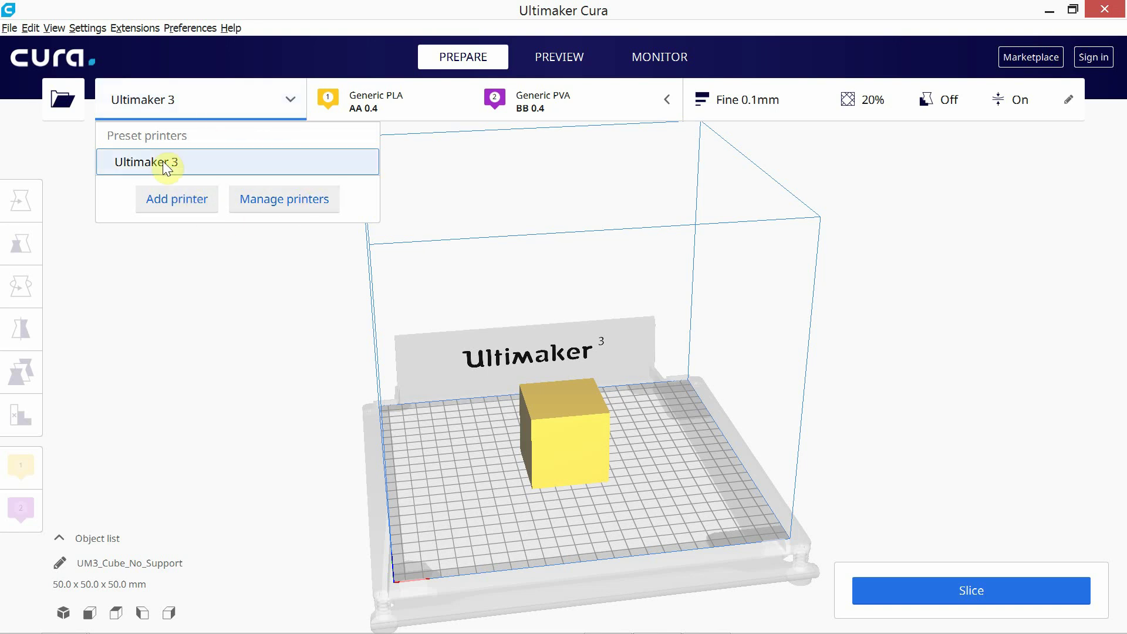
click(279, 201)
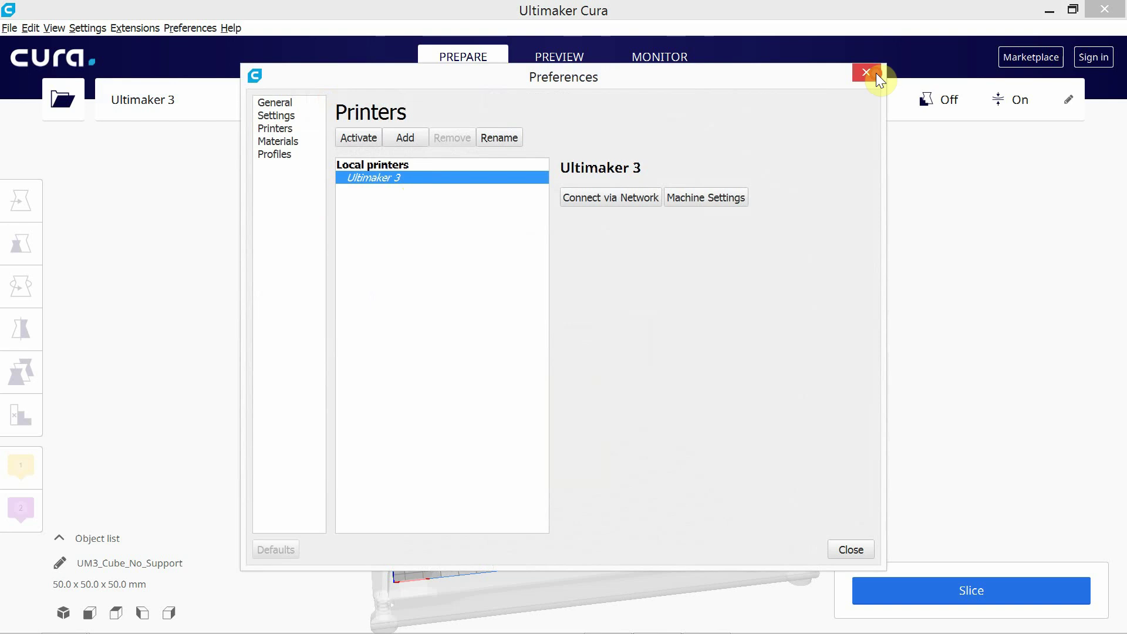
click(867, 73)
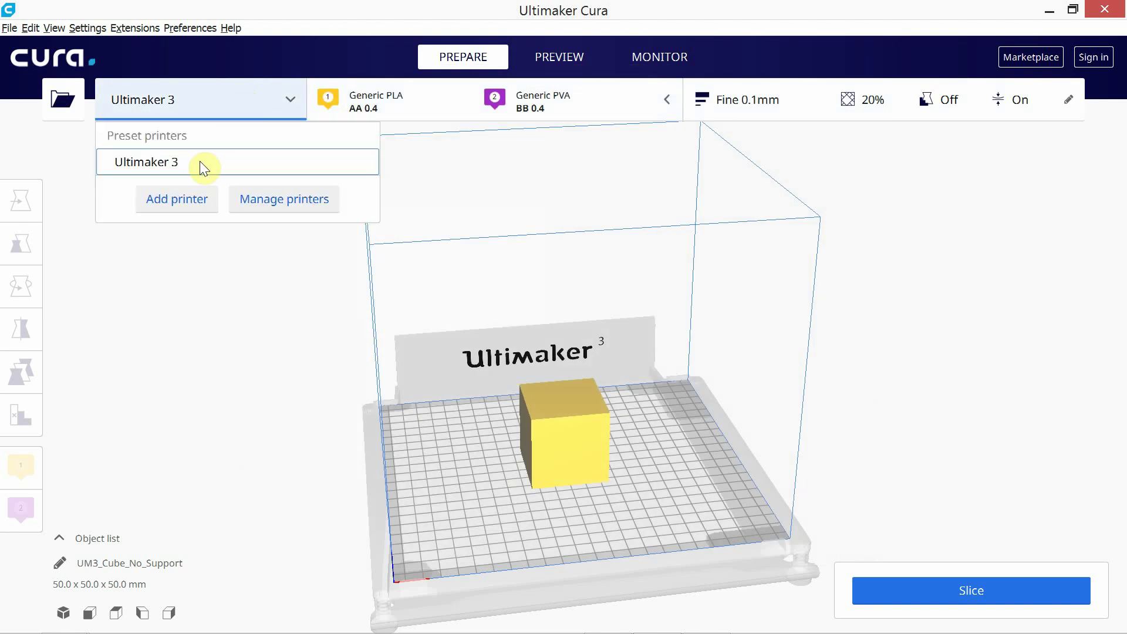
click(175, 197)
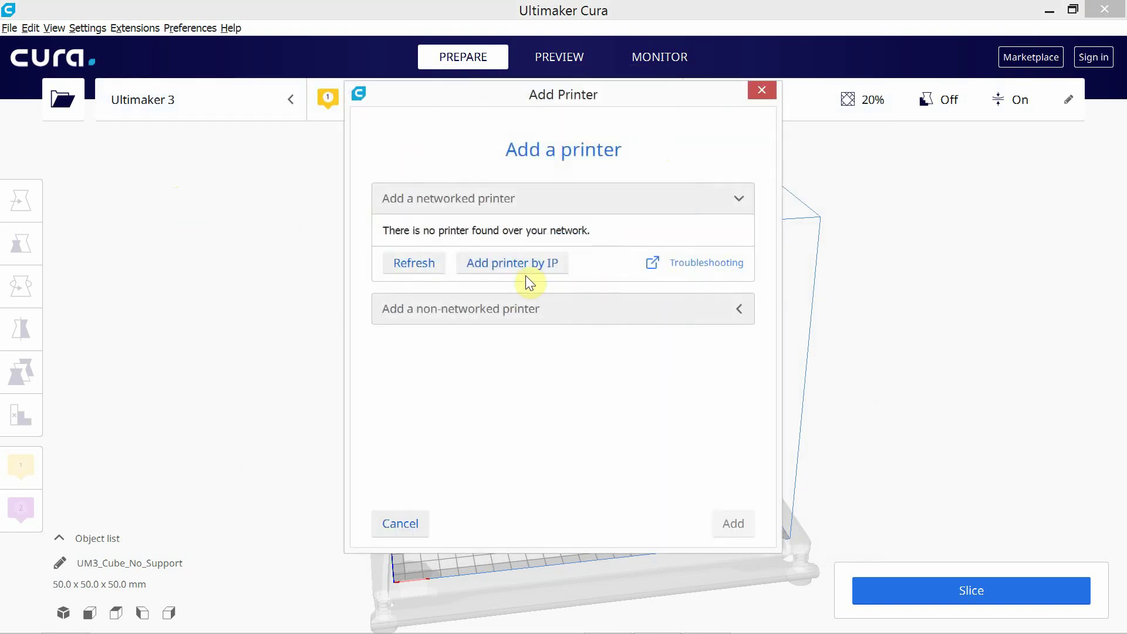
click(440, 306)
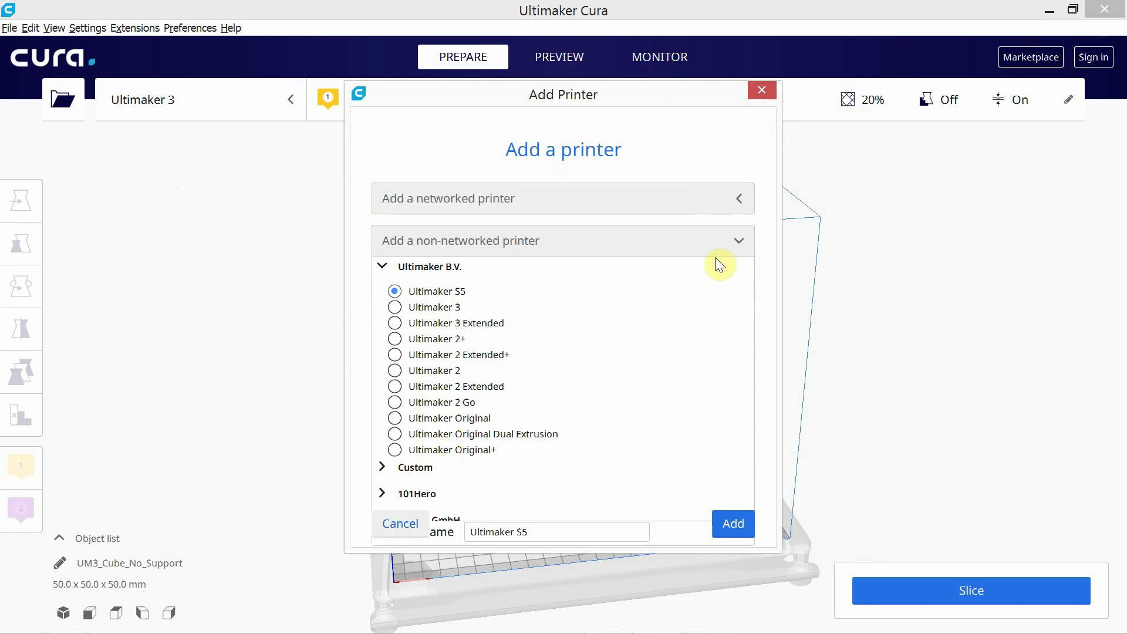
click(761, 93)
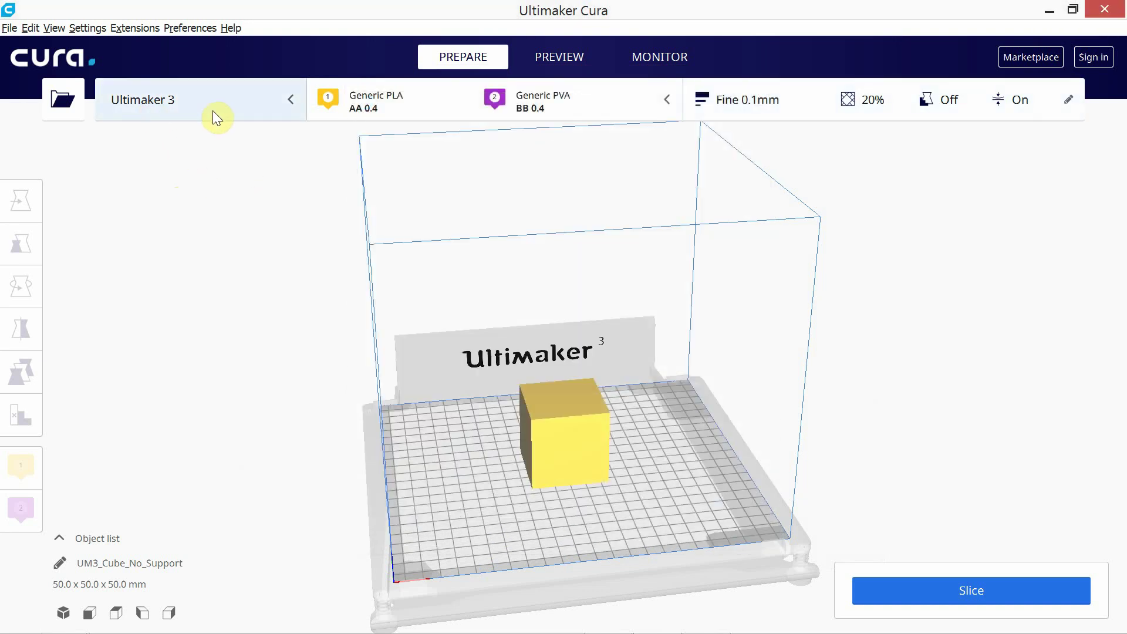
Review extruder 1's Generic and Ultimaker material choices, the materials manager, and the material and print core of both extruders
click(412, 110)
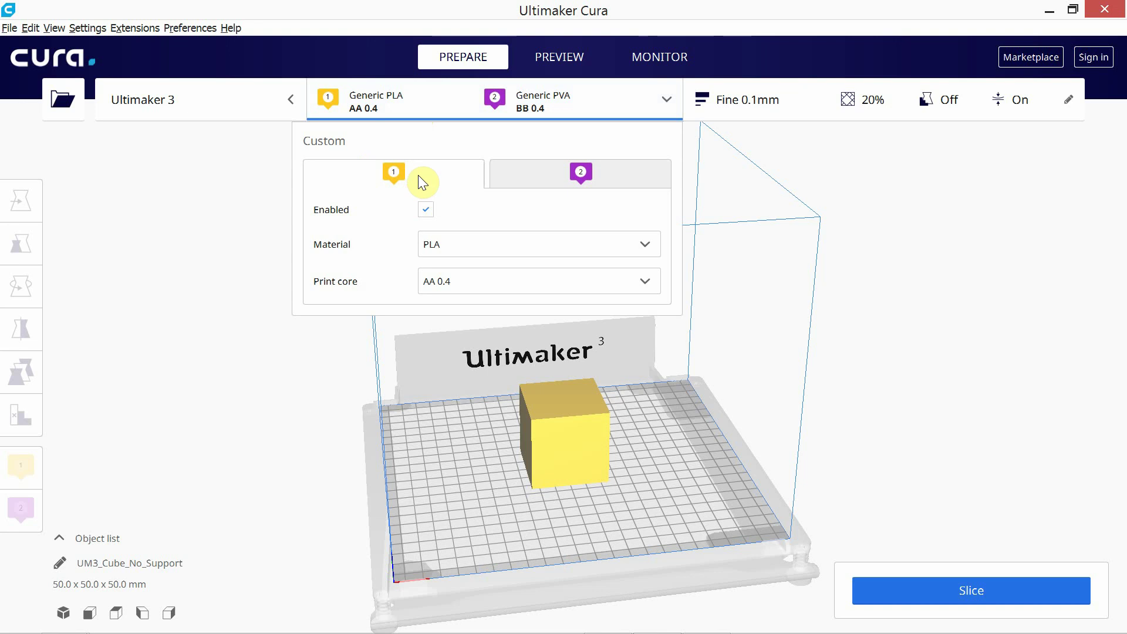
click(515, 244)
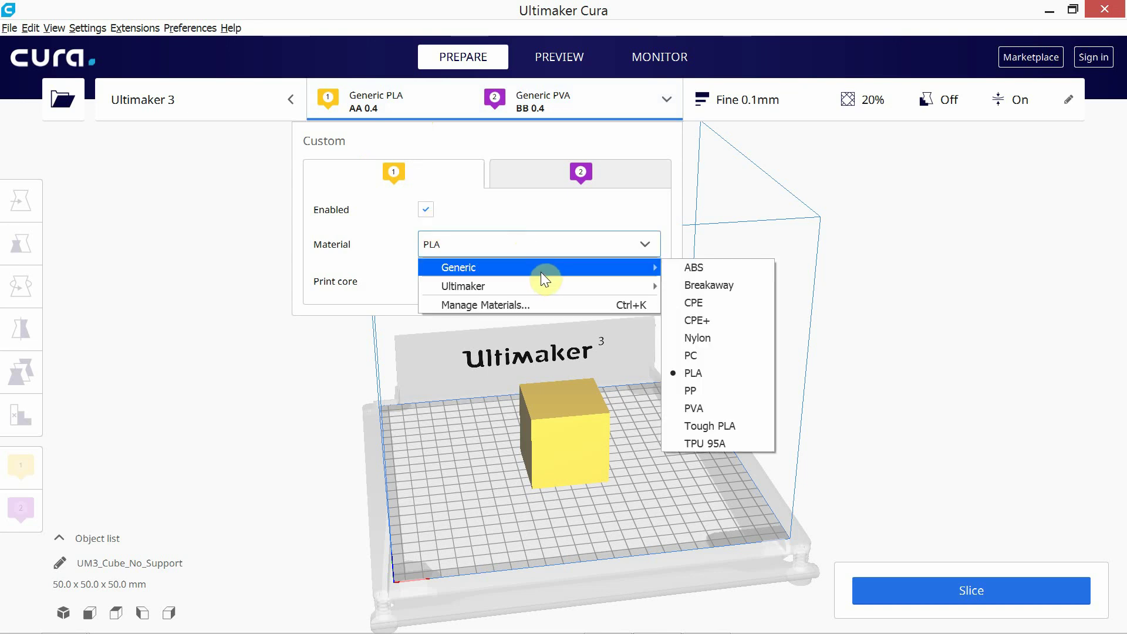
mouse_move(548, 284)
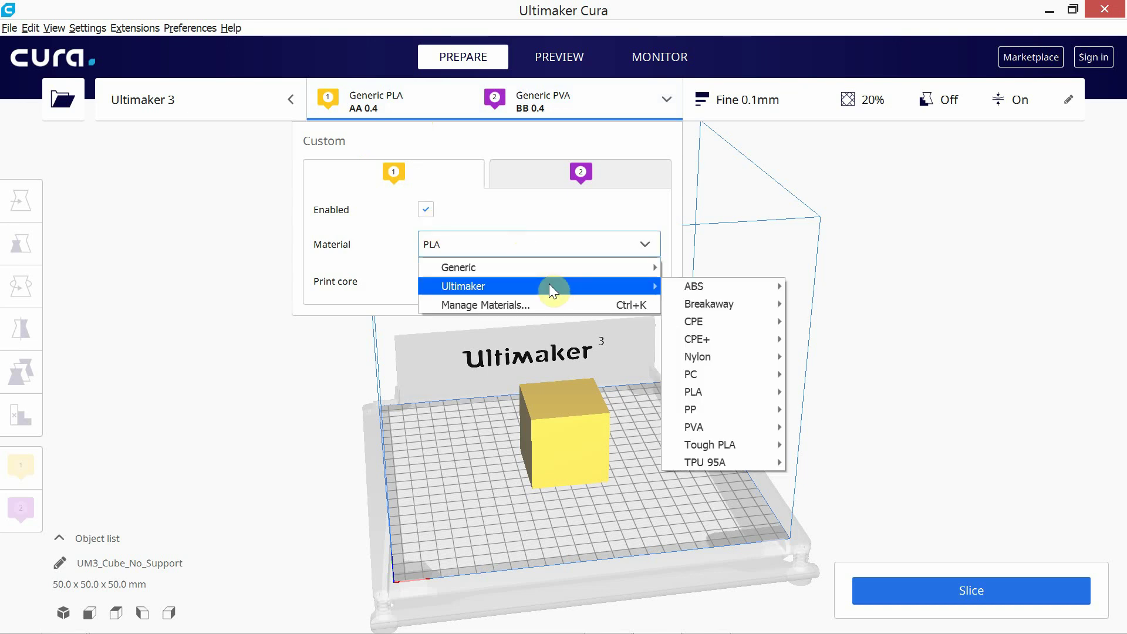
click(544, 304)
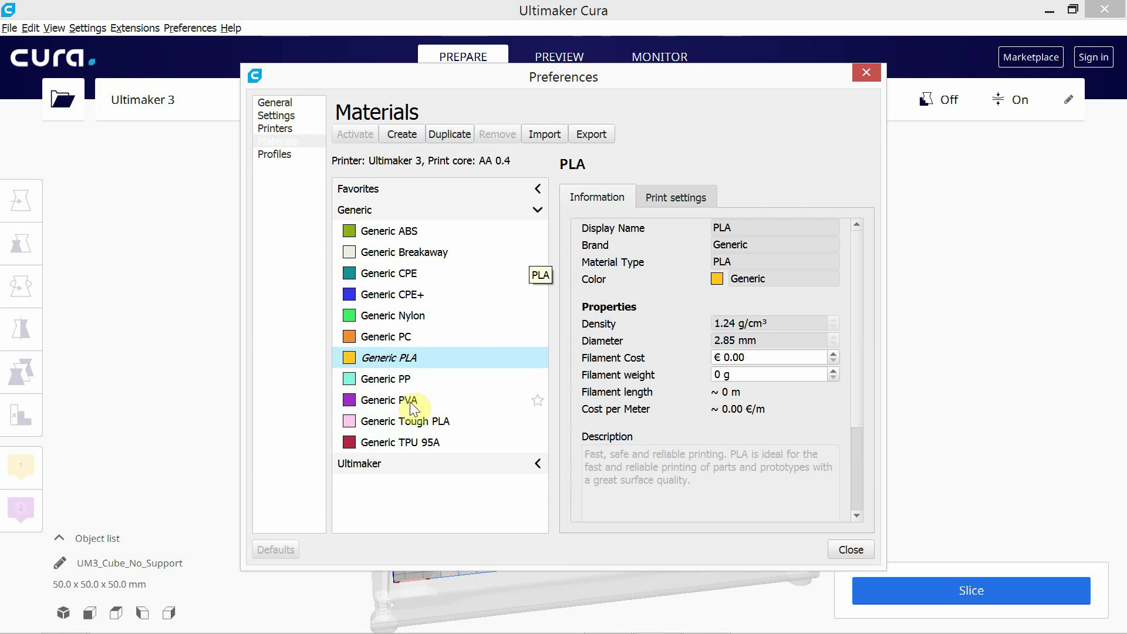
click(856, 550)
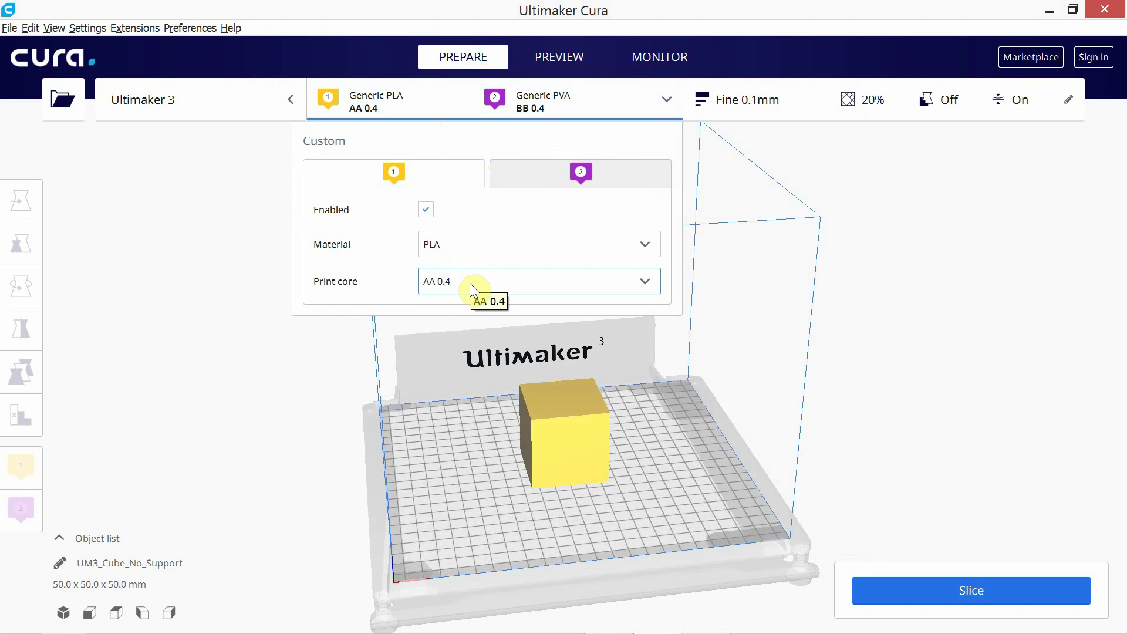
click(536, 177)
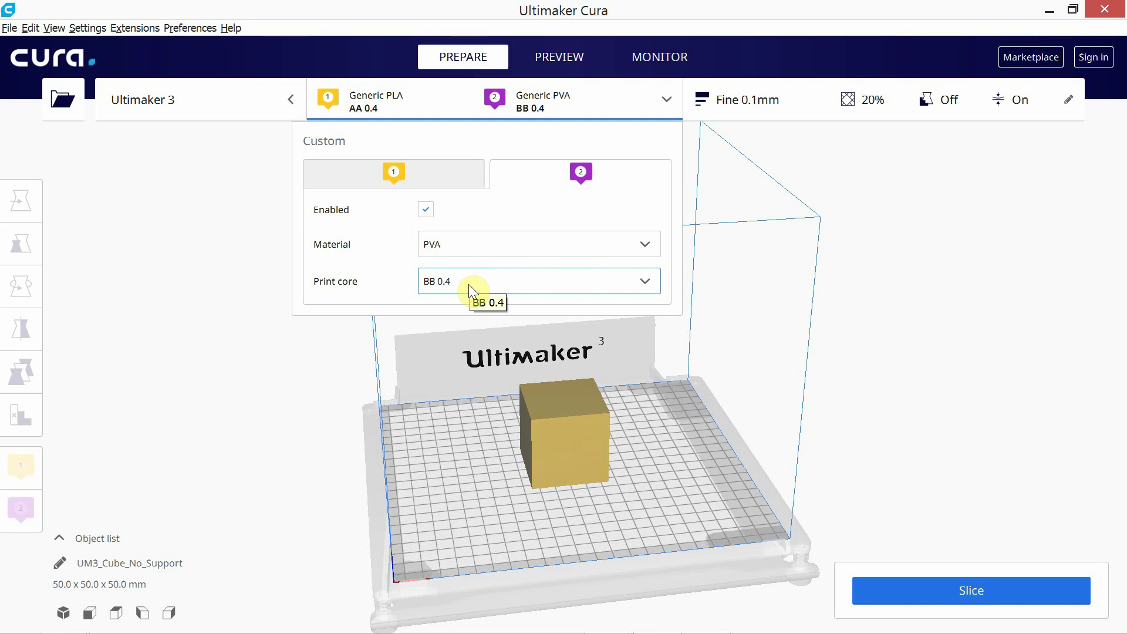
click(435, 174)
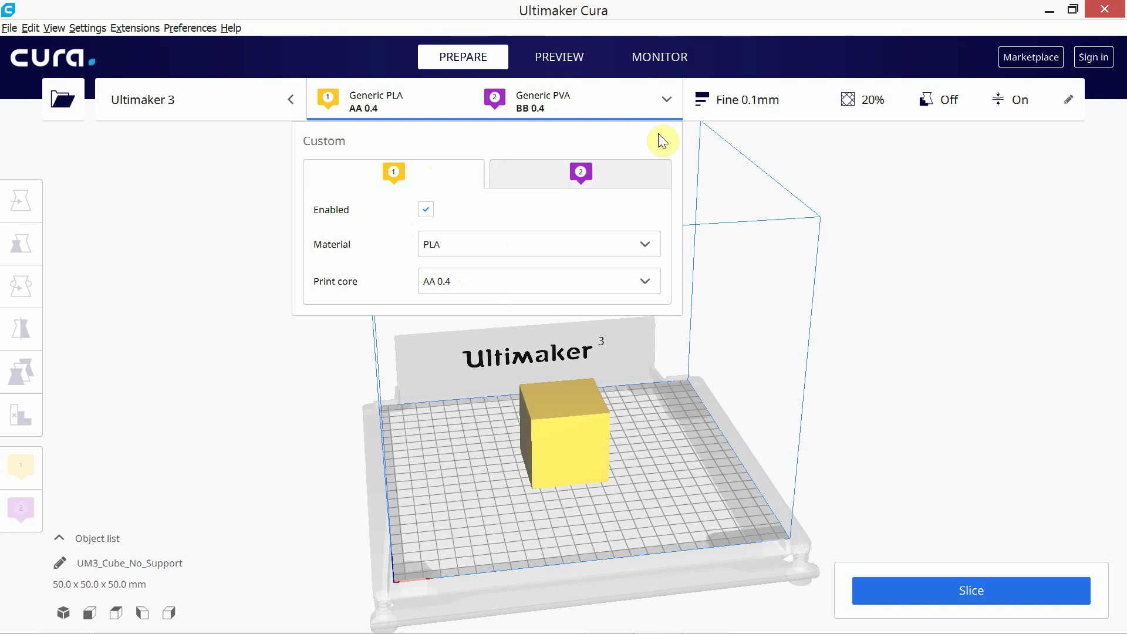
Examine the custom print settings categories for the Fine profile and close the settings
click(1068, 102)
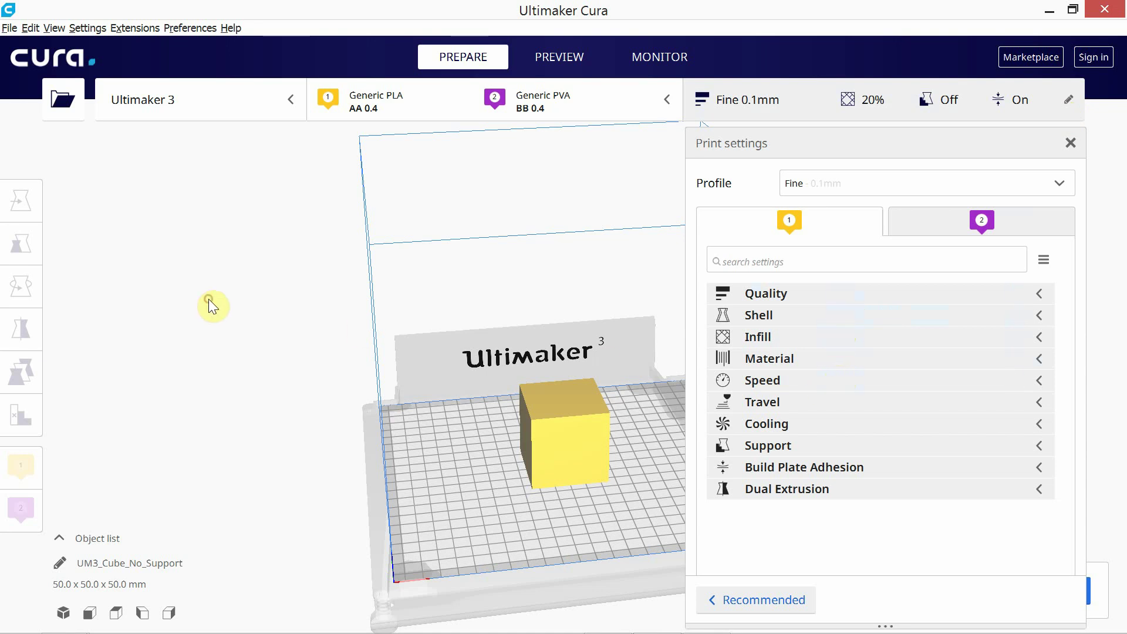
click(1071, 143)
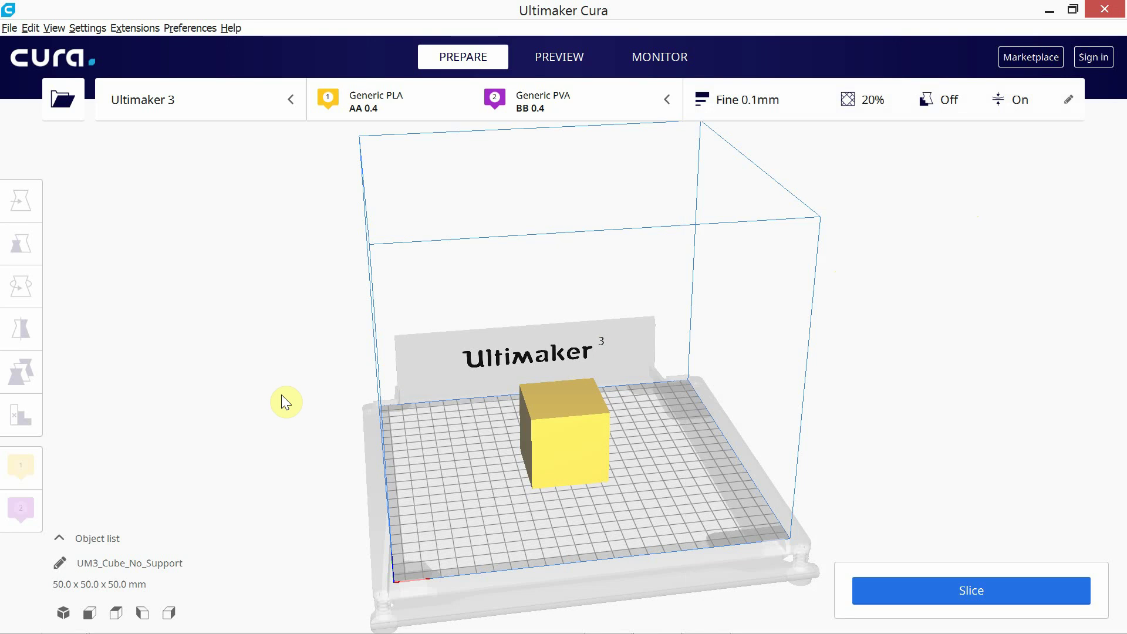
Switch to Rhino and review the object description of the solid extruded cube with the What command
key(alt+Tab)
key(alt+Tab)
key(alt+Tab)
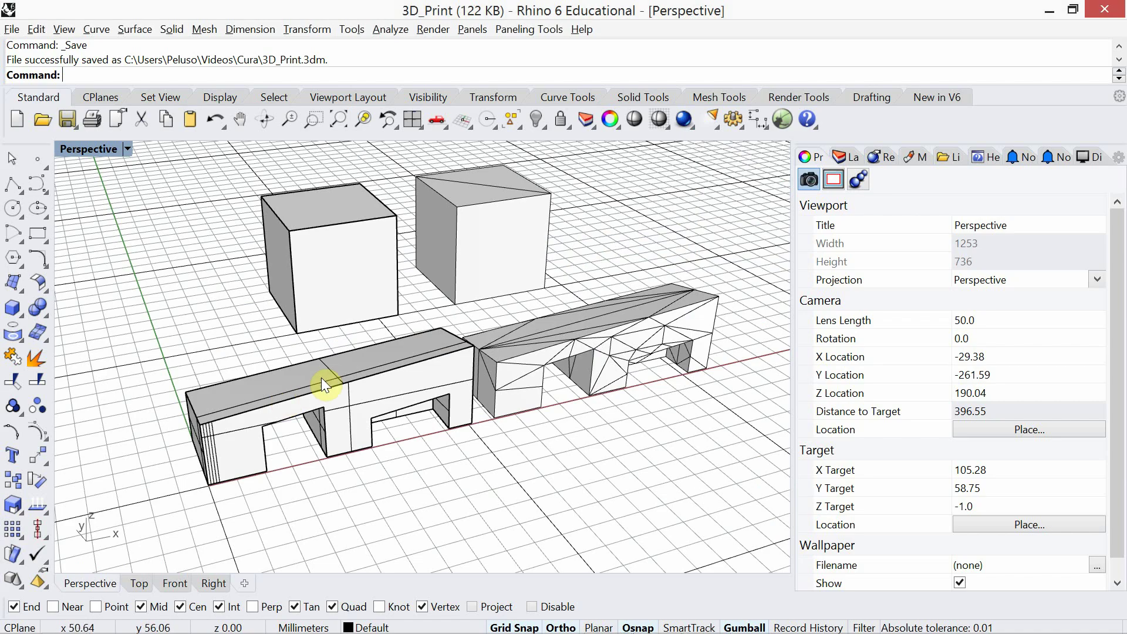
mouse_move(369, 417)
right_down()
mouse_move(395, 403)
mouse_move(370, 395)
mouse_move(365, 421)
right_up()
click(347, 280)
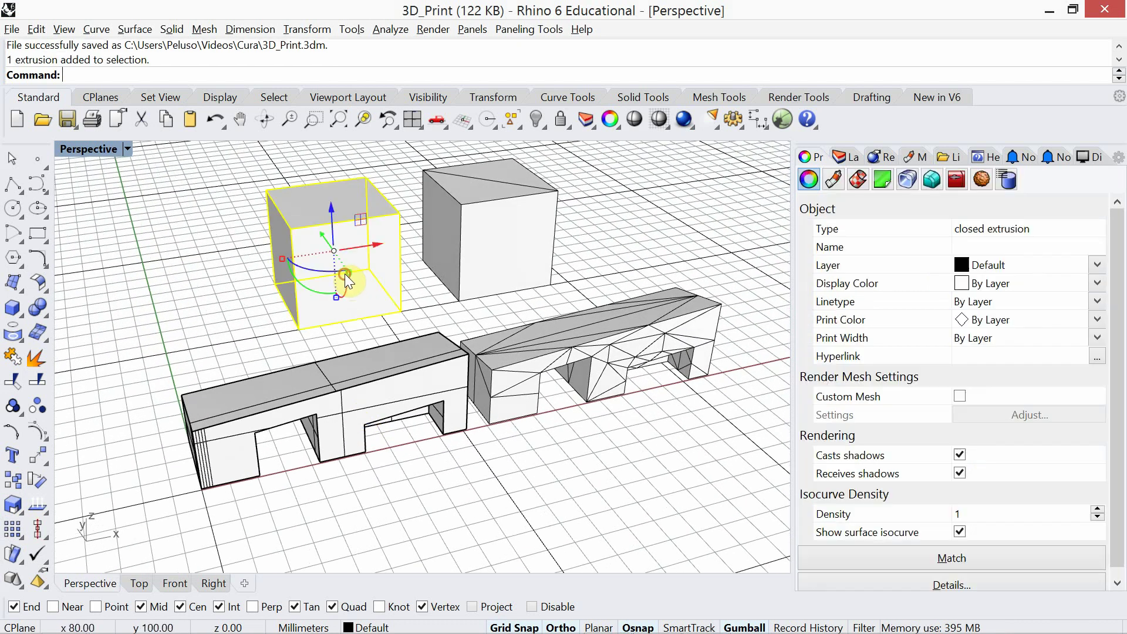
text(What)
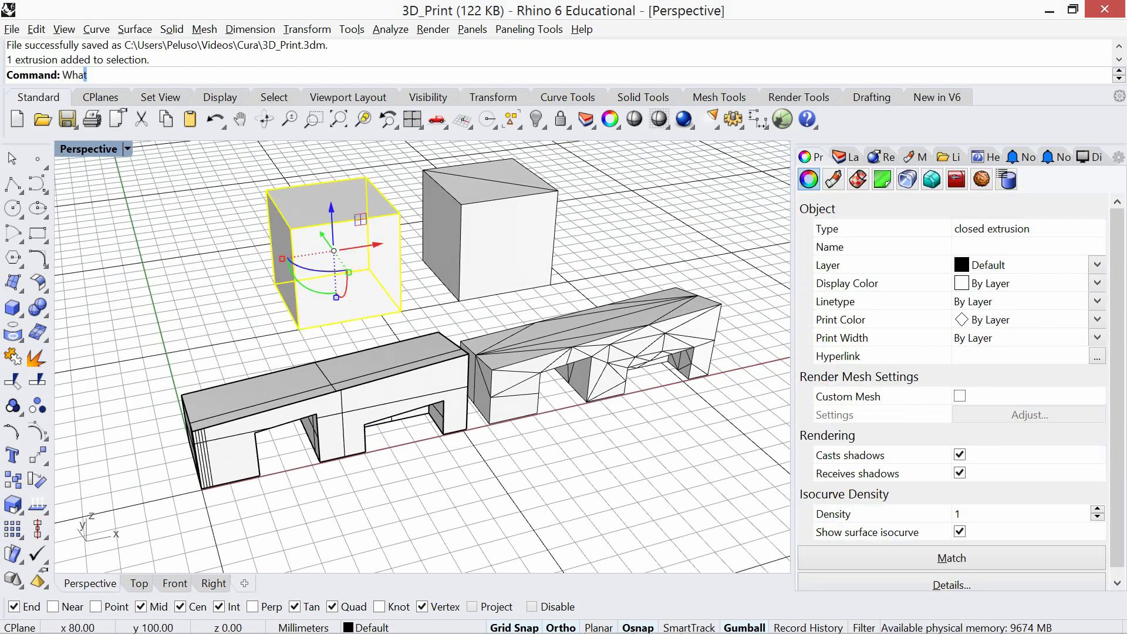
key(Return)
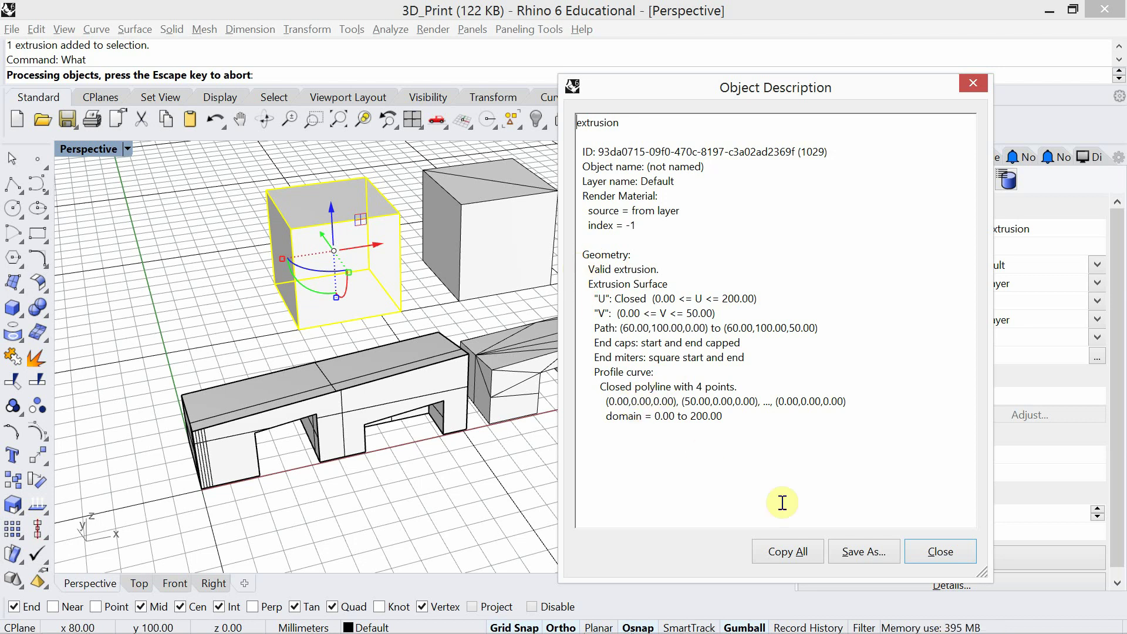
click(938, 554)
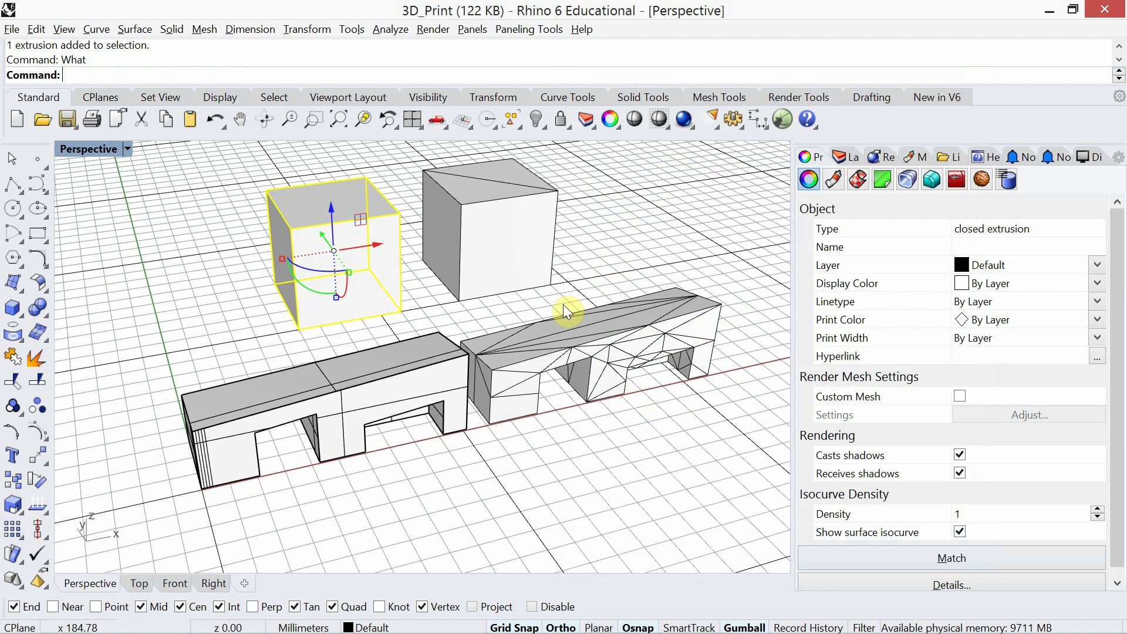
Inspect the mesh cube's object description with the What command, noting its mesh validity
click(520, 262)
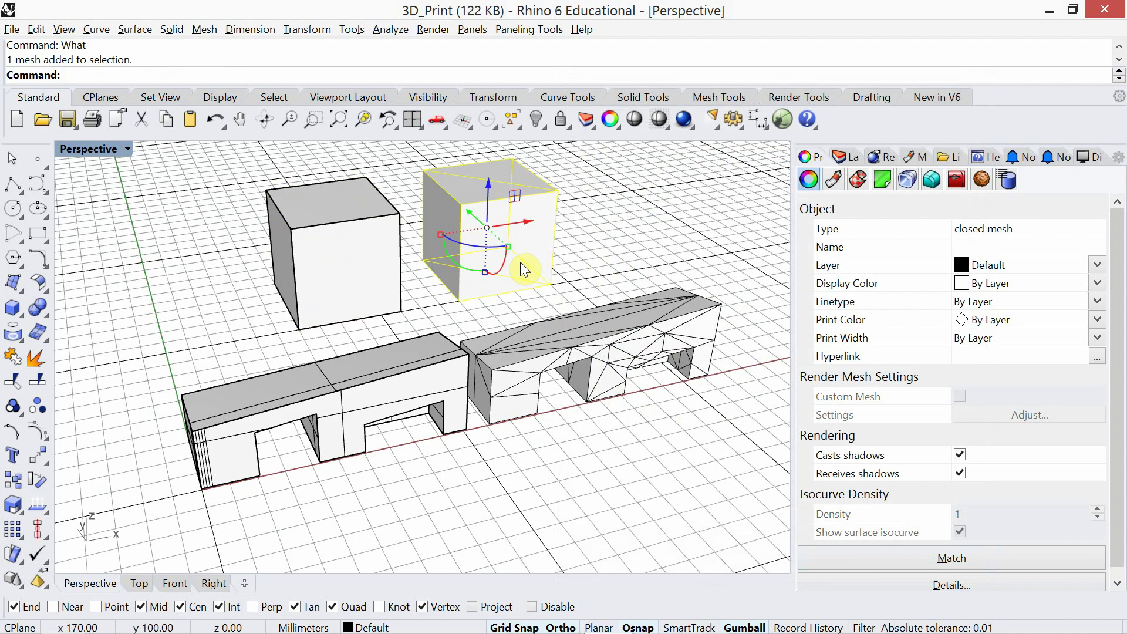
text(What)
key(Return)
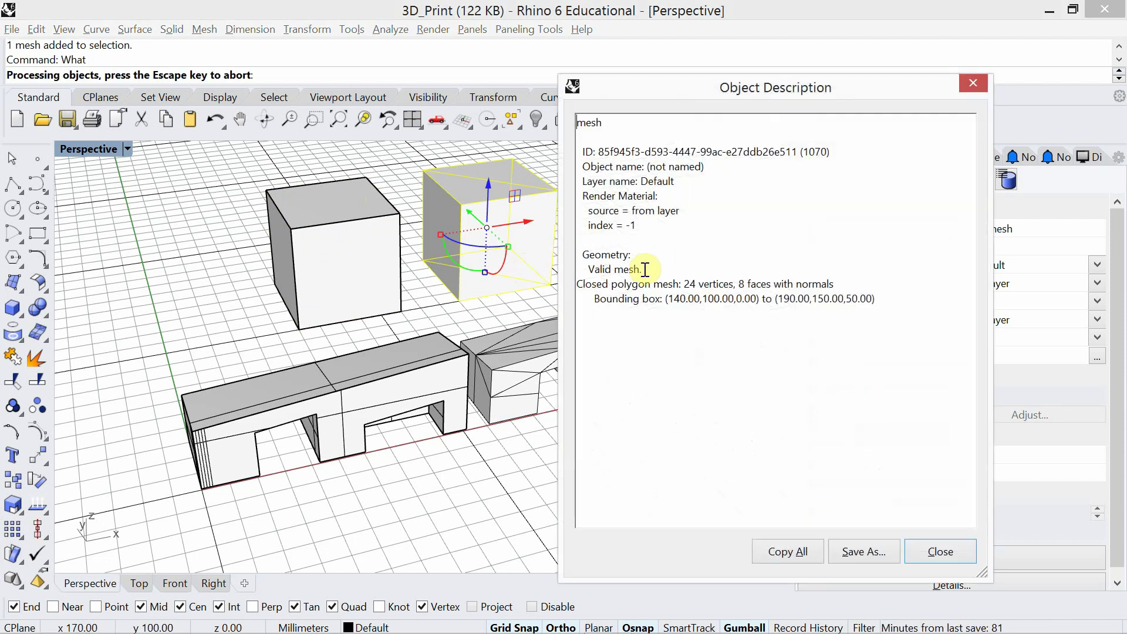
drag(639, 269, 594, 269)
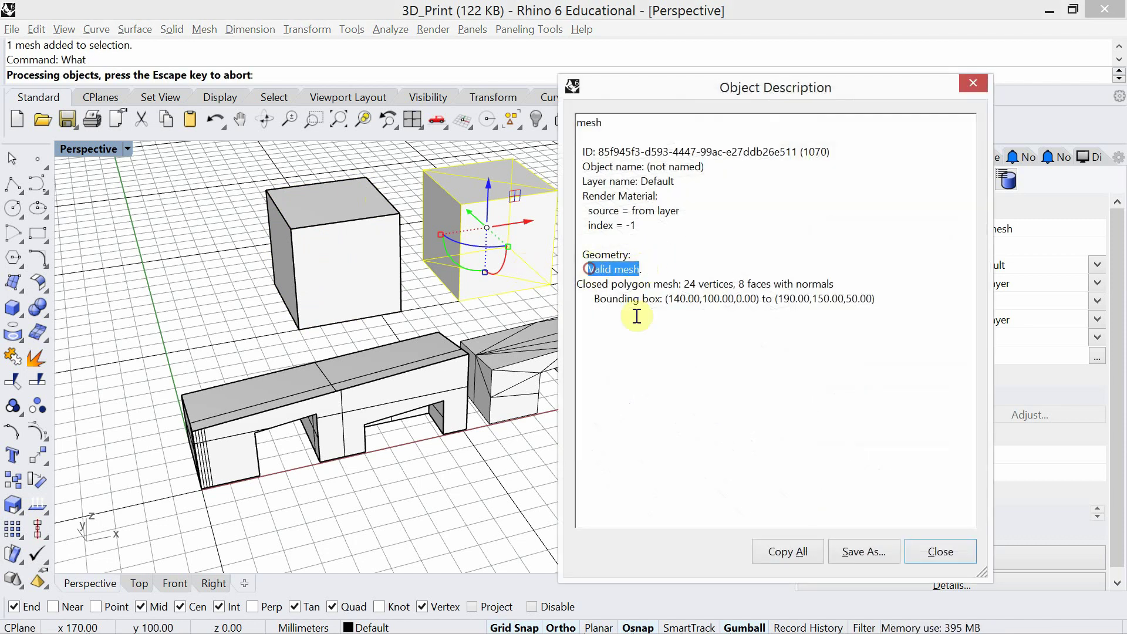
click(938, 550)
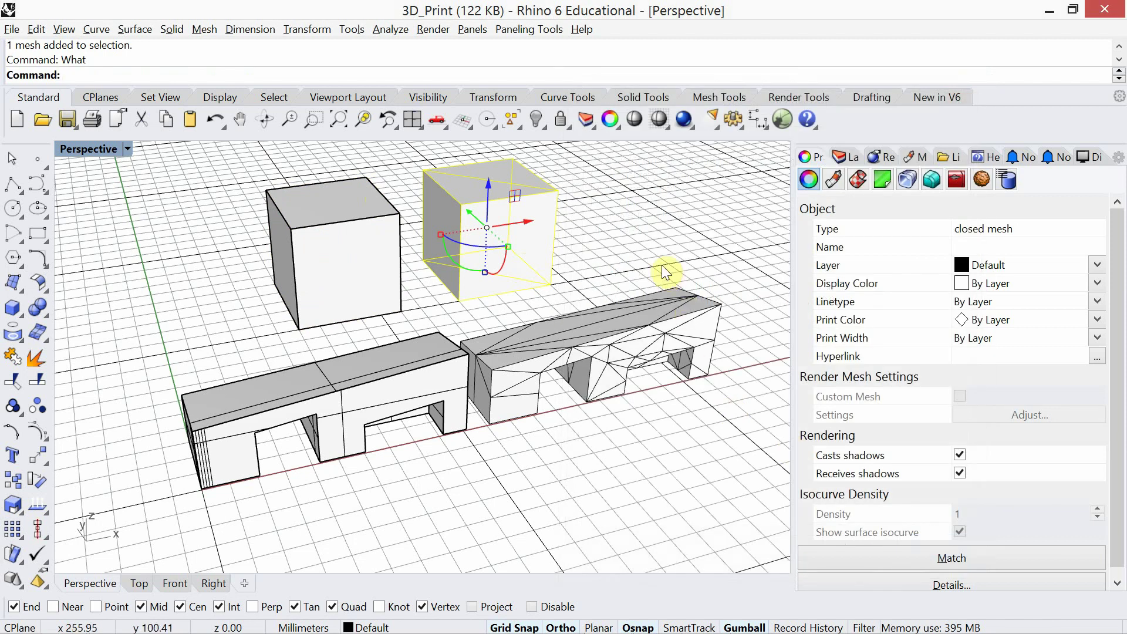
Run Check on the mesh cube, review the naked edges line in the report, and deselect the cube
text(Check)
key(Return)
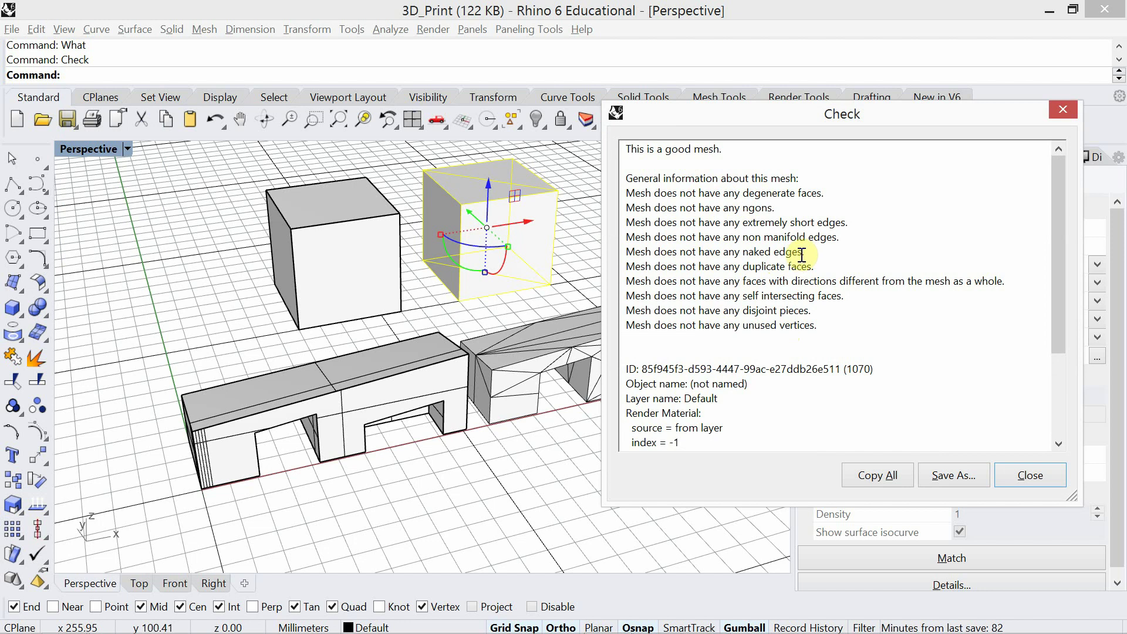
drag(802, 254, 624, 257)
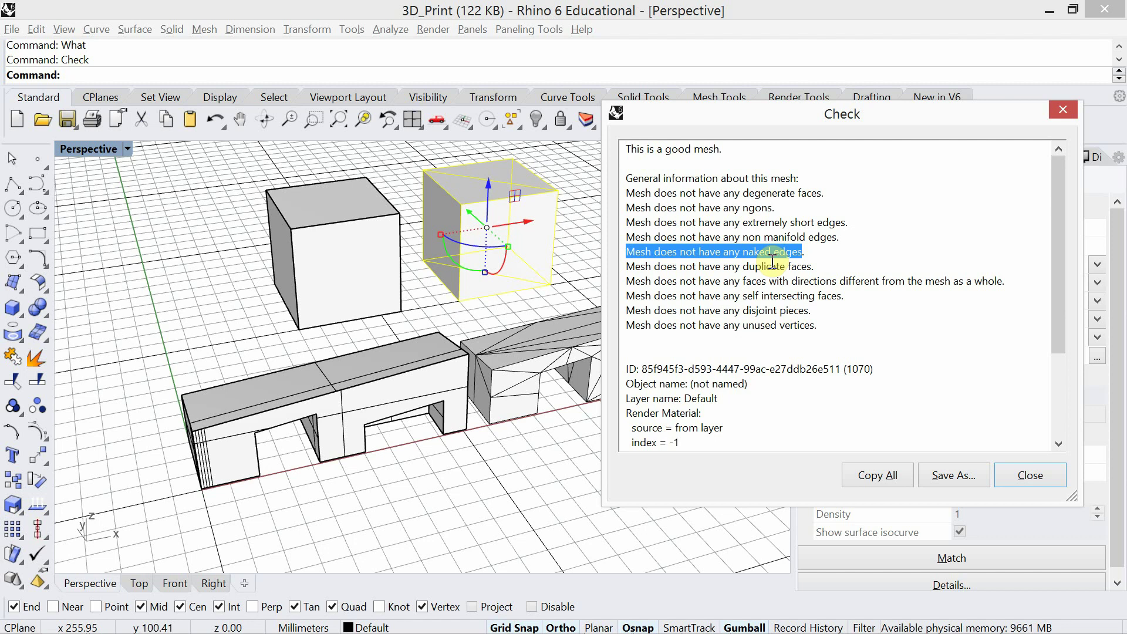
click(1056, 109)
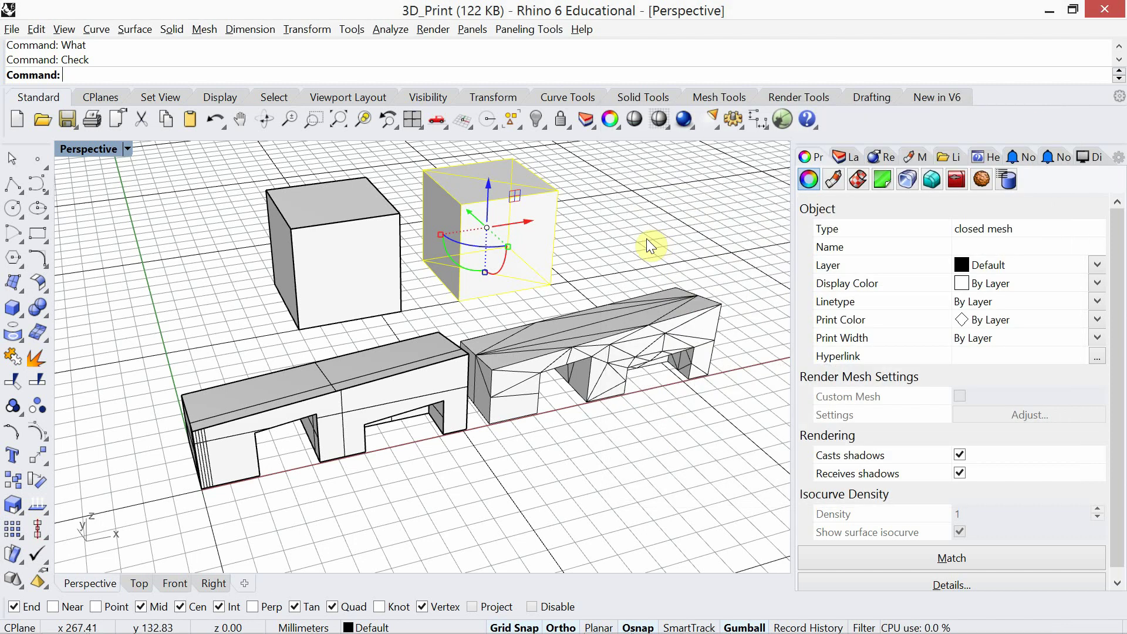
click(646, 238)
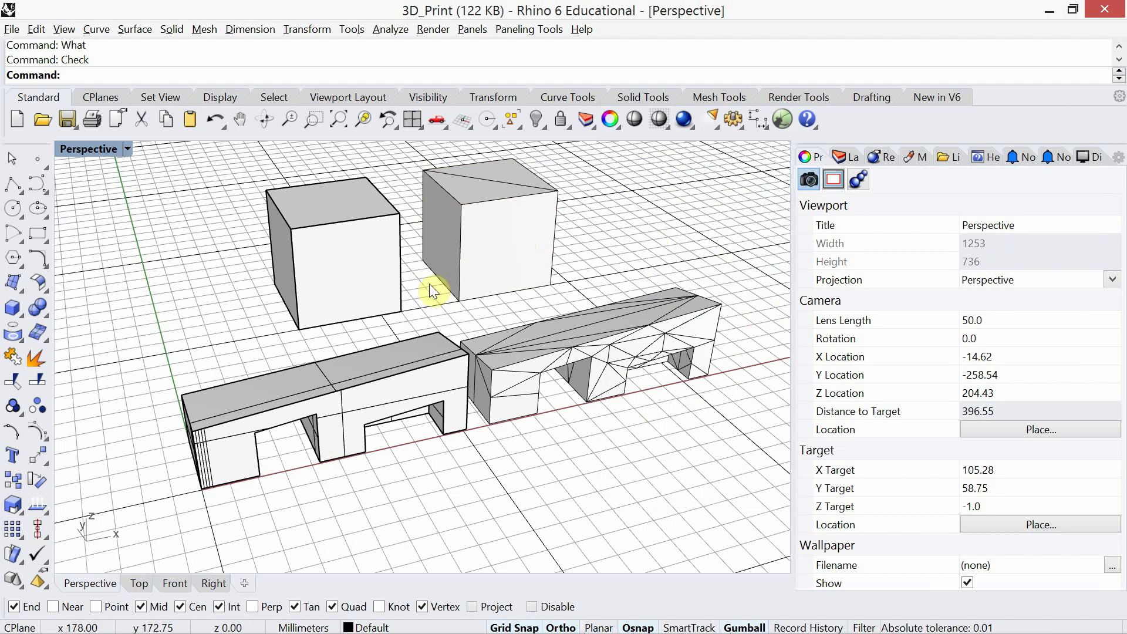
Inspect the polysurface version of the two-opening block with What, focusing on whether it is a closed solid
click(335, 418)
text(What)
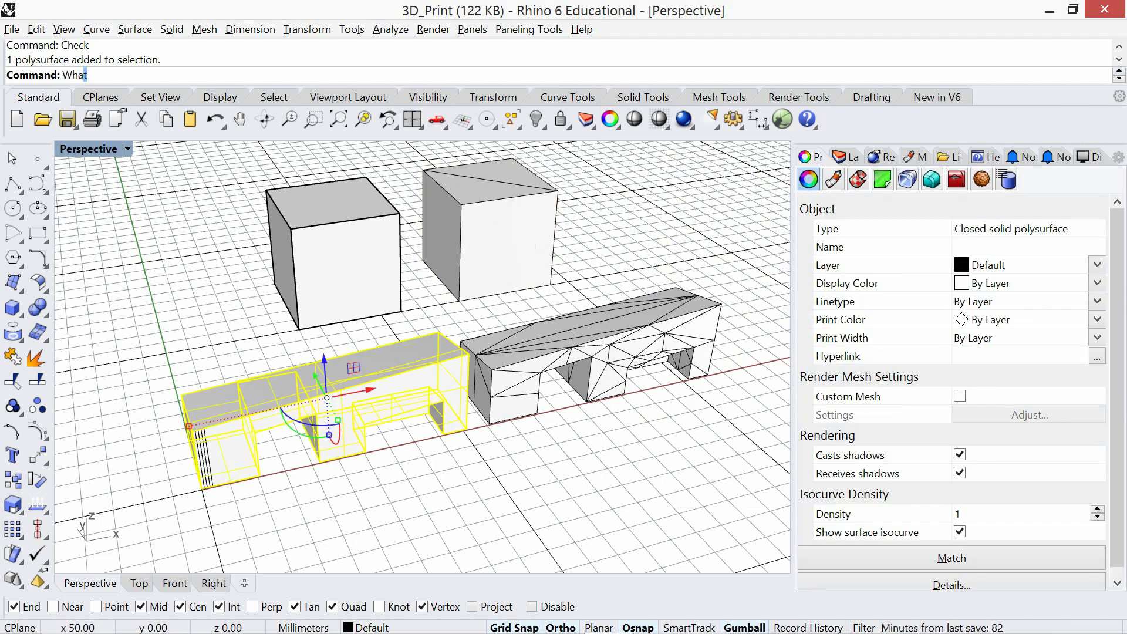
key(Return)
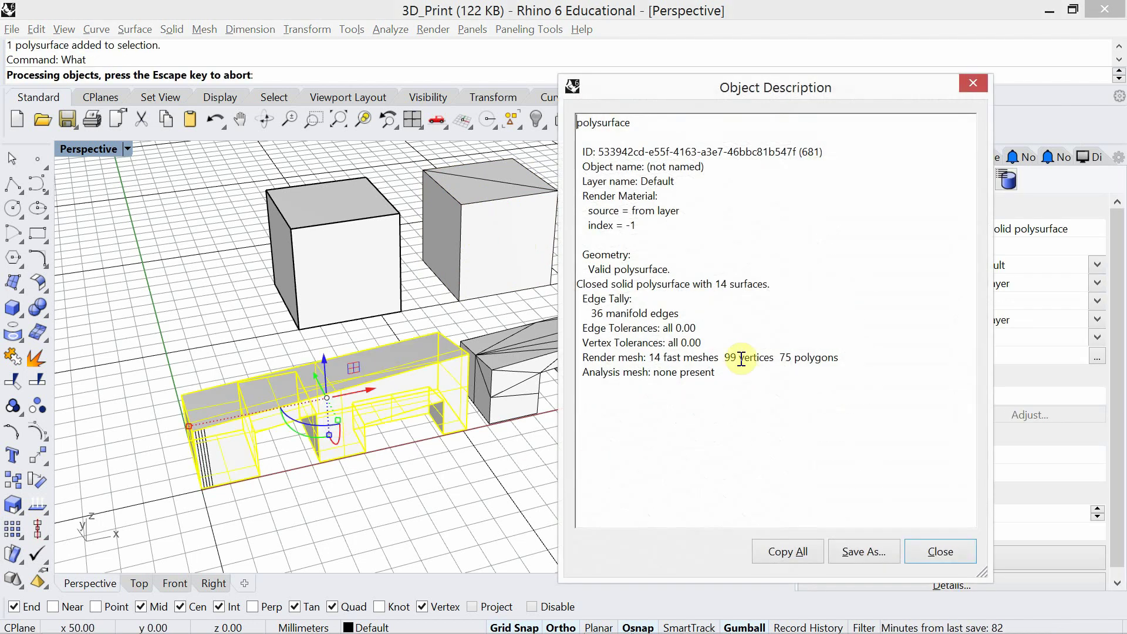
drag(765, 285, 575, 280)
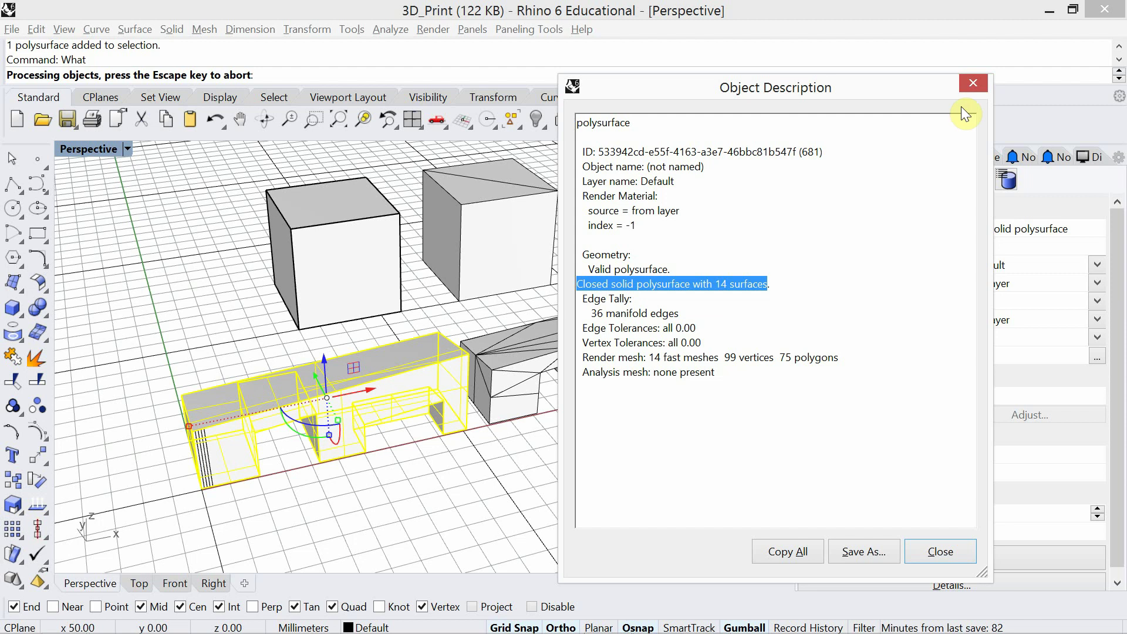
click(969, 82)
click(645, 401)
Run Check on the mesh version of the two-opening block and review the report's naked edges line
click(611, 361)
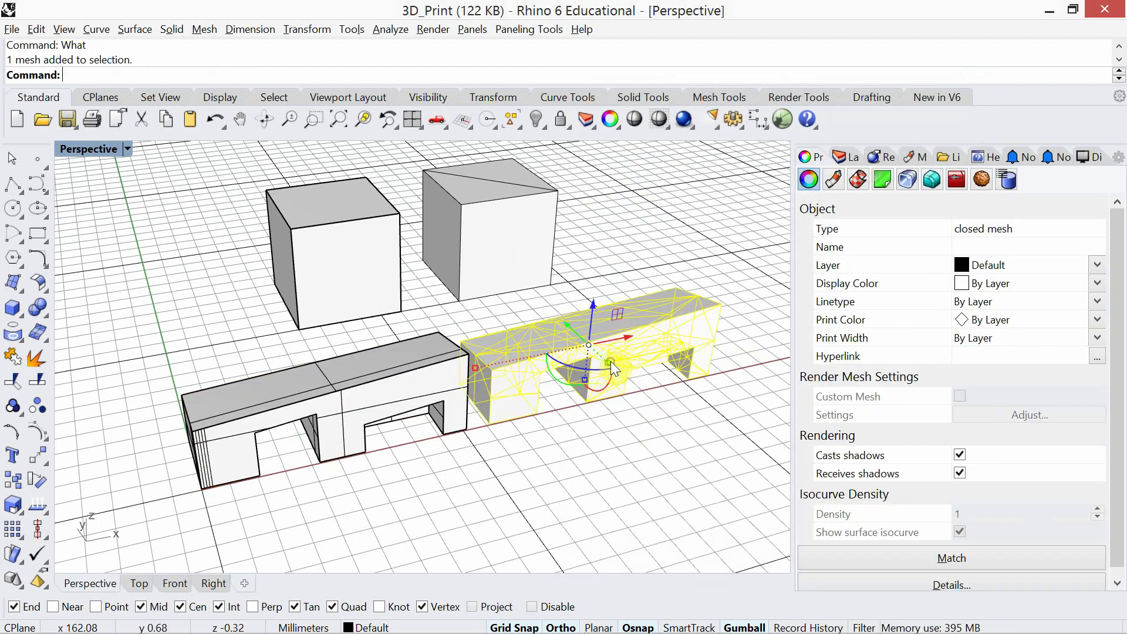
text(Check)
key(Return)
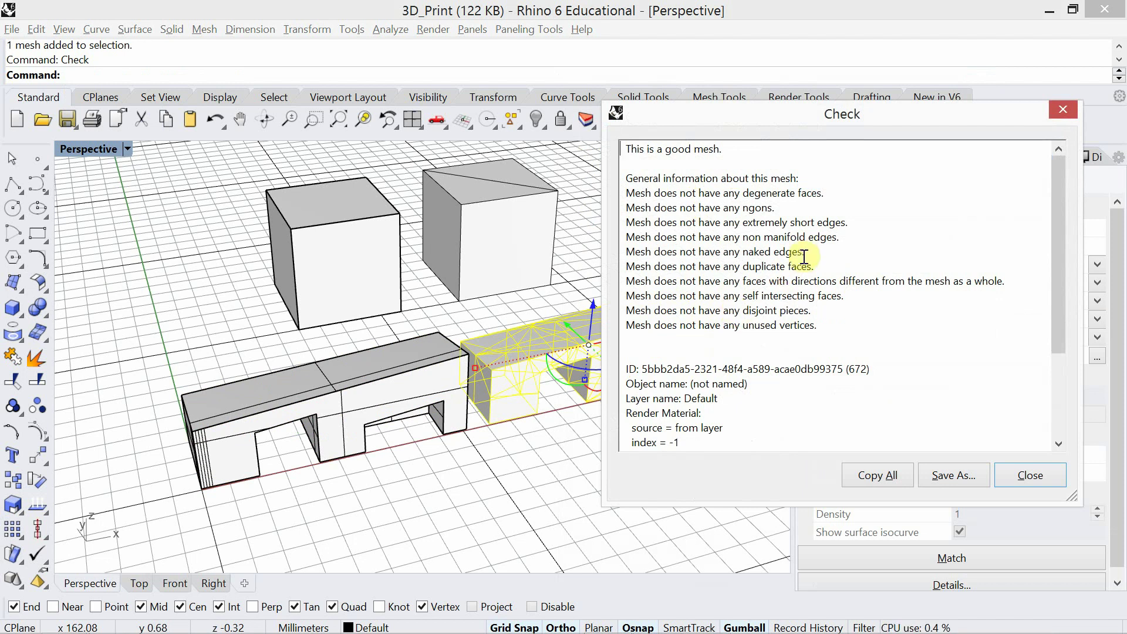
drag(802, 253, 624, 253)
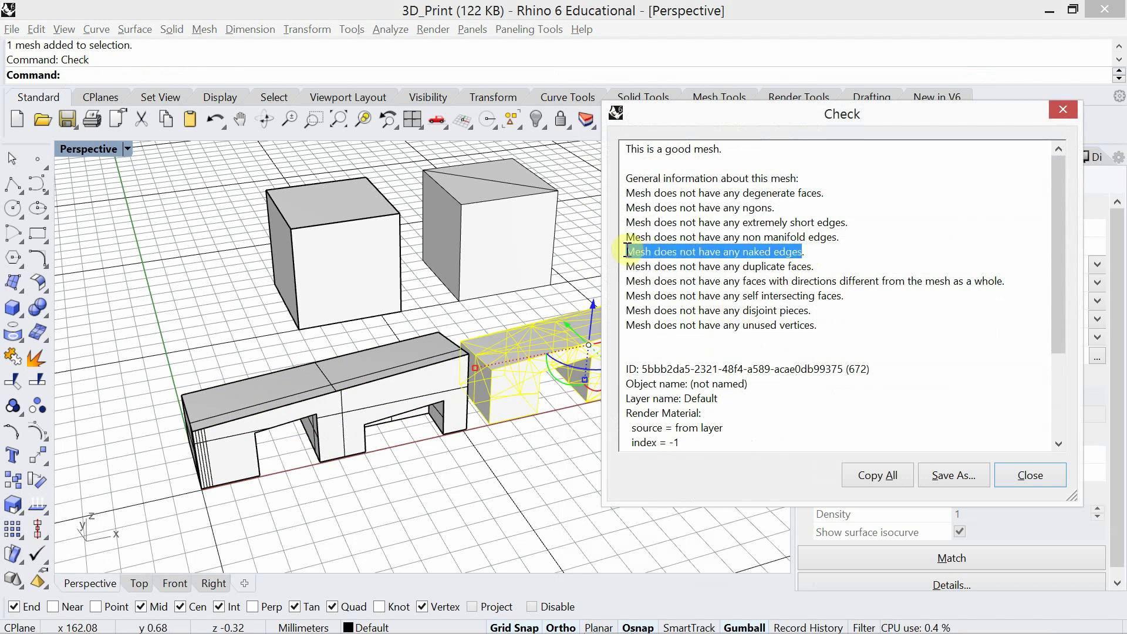
click(1033, 475)
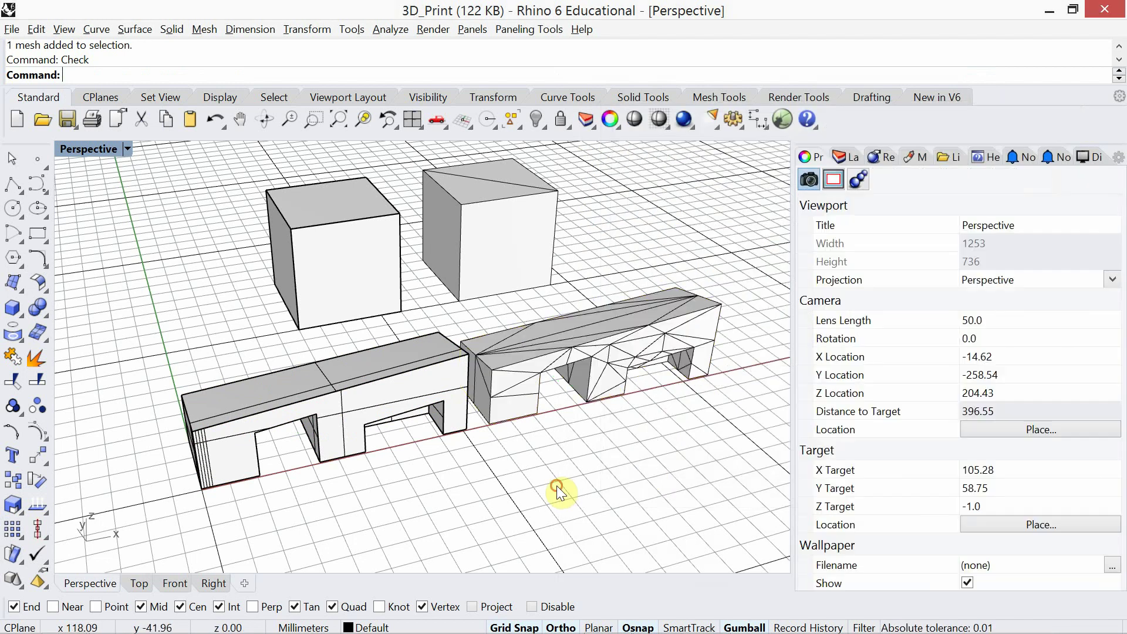
Compare the mesh cube and the mesh block with openings by highlighting each in turn, leaving nothing selected
click(495, 245)
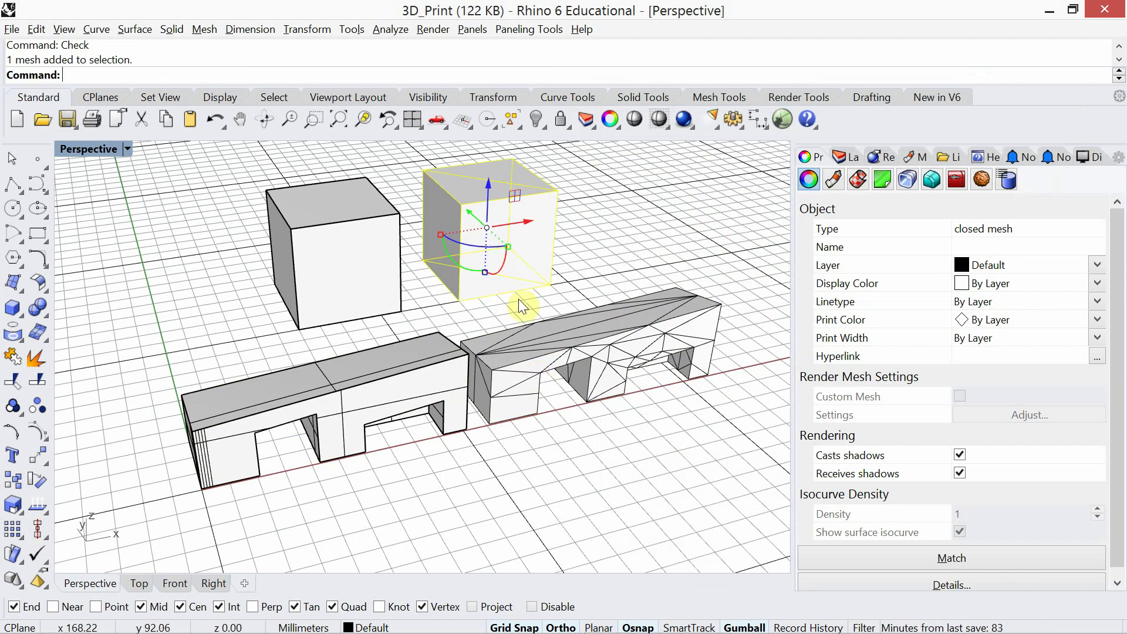
click(547, 346)
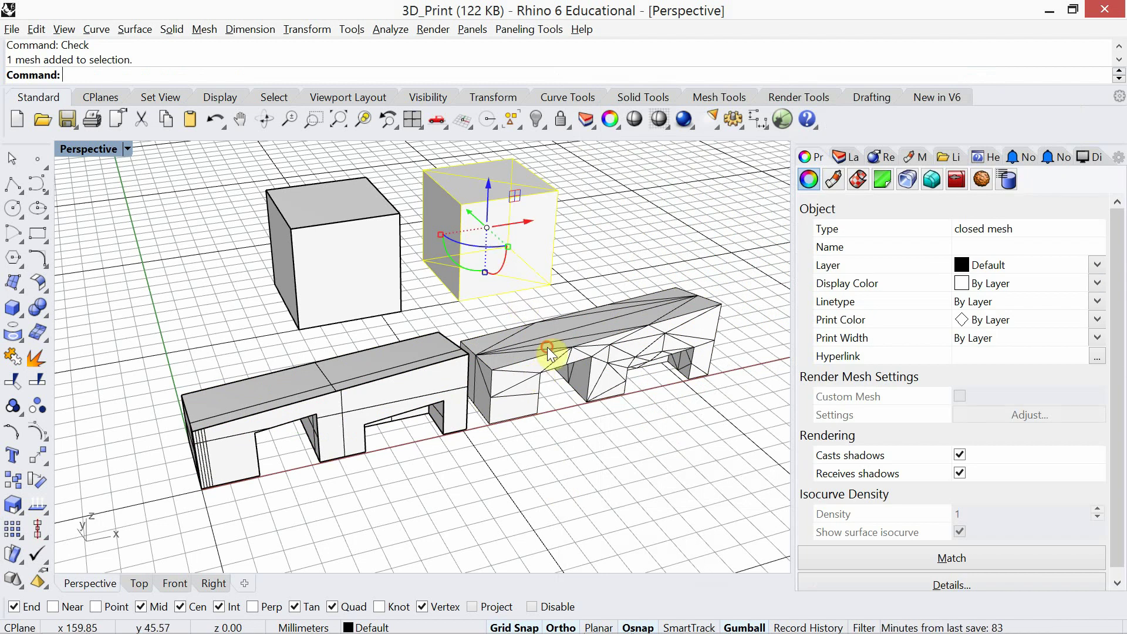
click(584, 464)
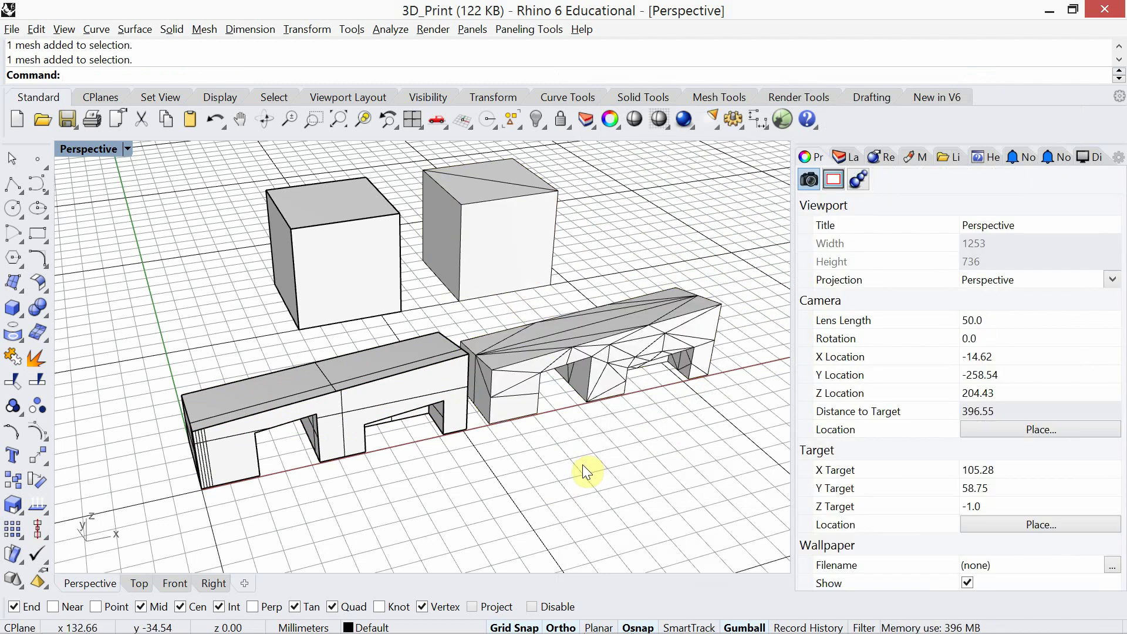
click(506, 241)
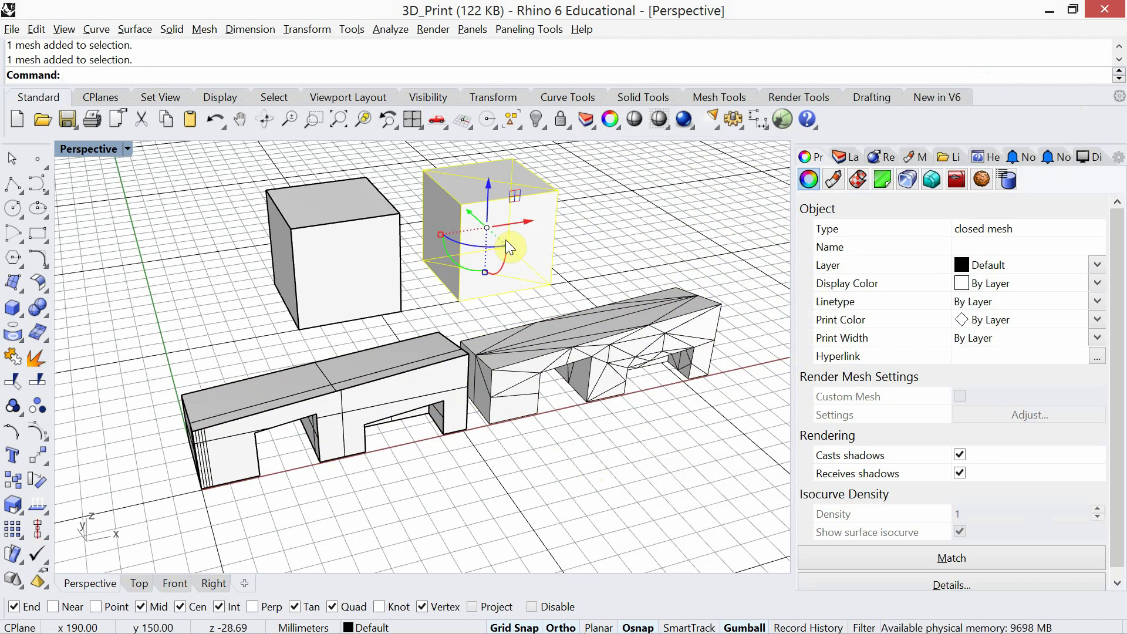
click(564, 228)
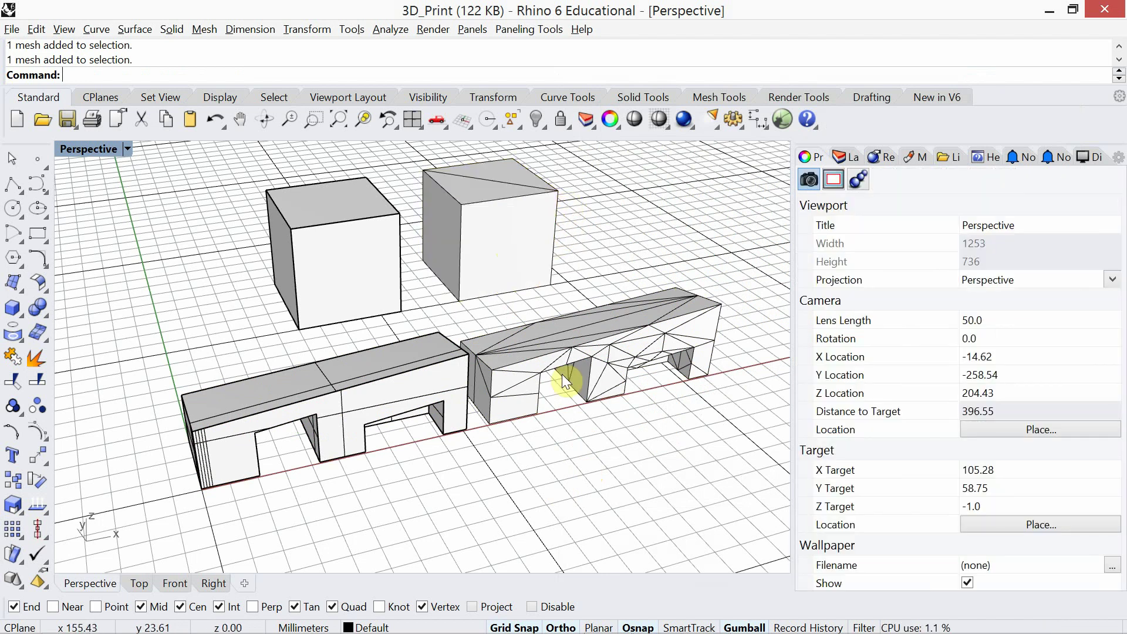
click(562, 375)
click(573, 423)
Examine the overhangs above the mesh block's two openings from low and raised angles, and look through the standard views
right_drag(572, 424, 553, 394)
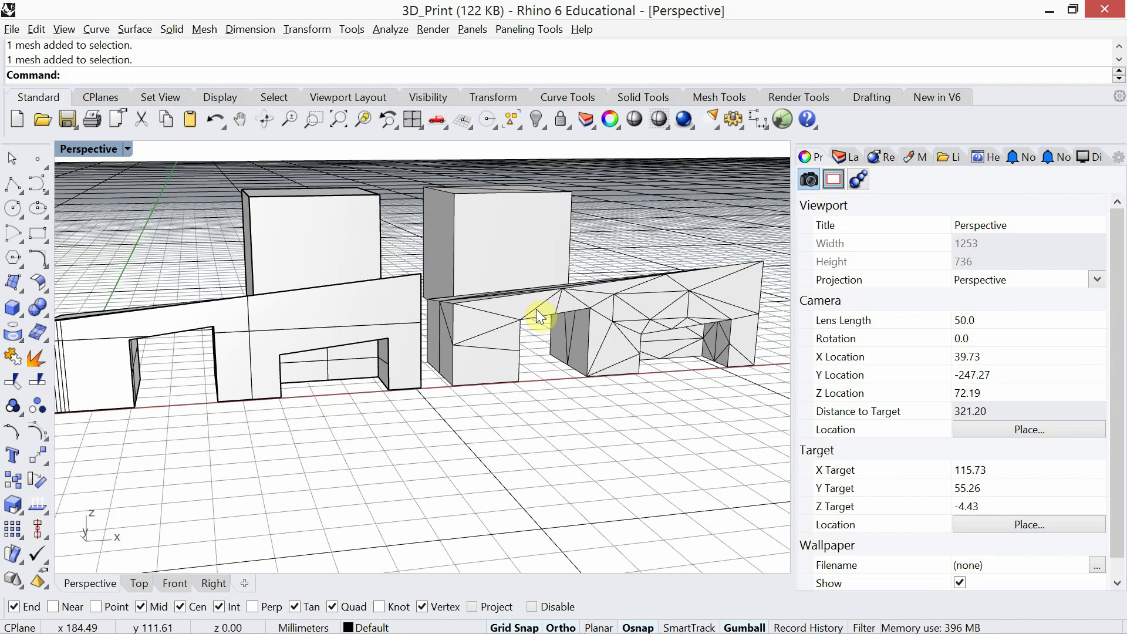
right_drag(649, 347, 650, 324)
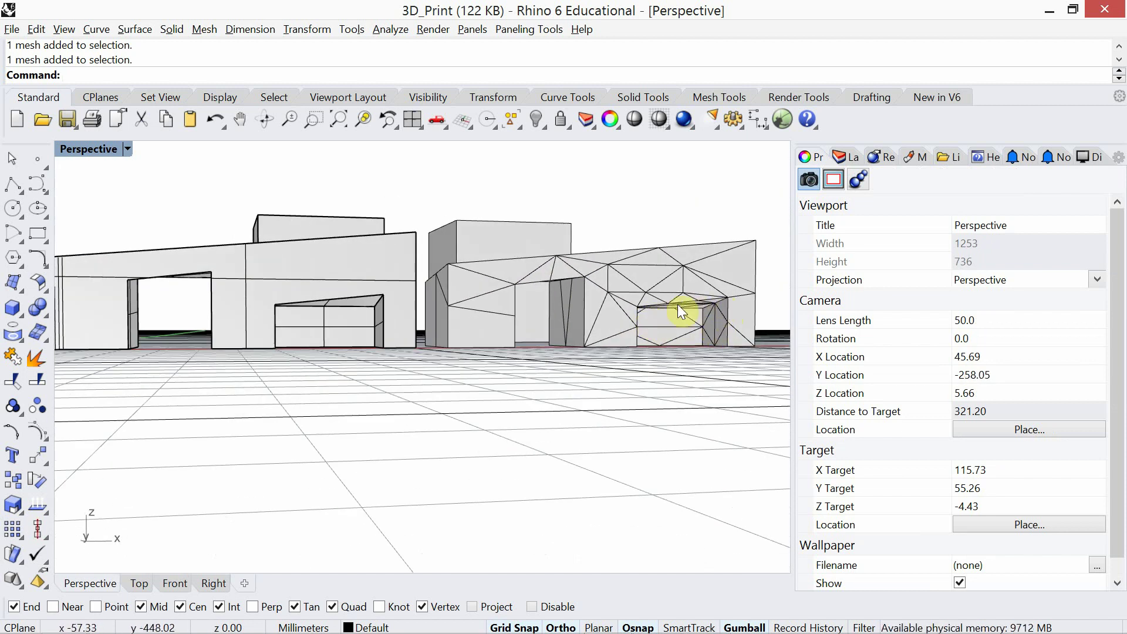
right_drag(549, 320, 510, 414)
scroll(537, 387, down, 3)
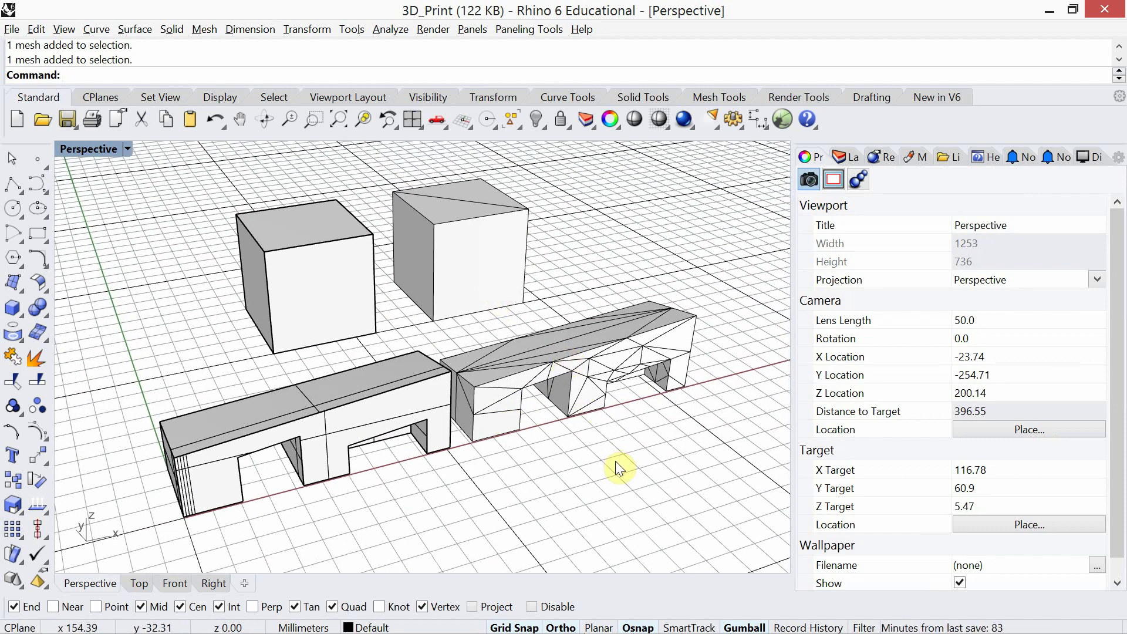
key(ctrl+F1)
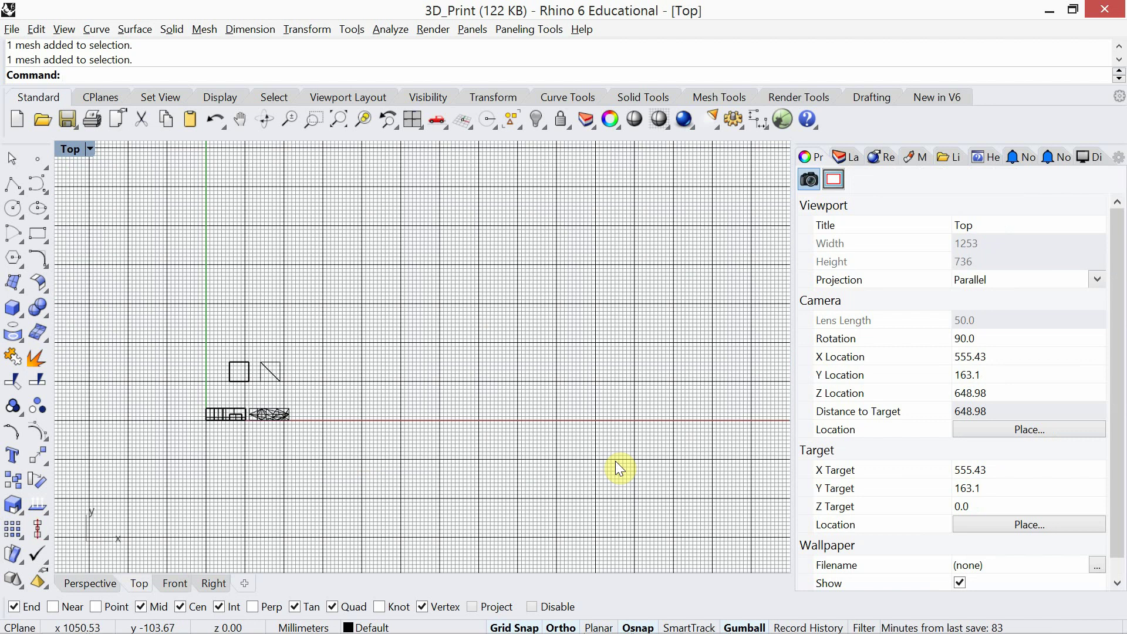
key(ctrl+F2)
key(ctrl+F3)
key(ctrl+F4)
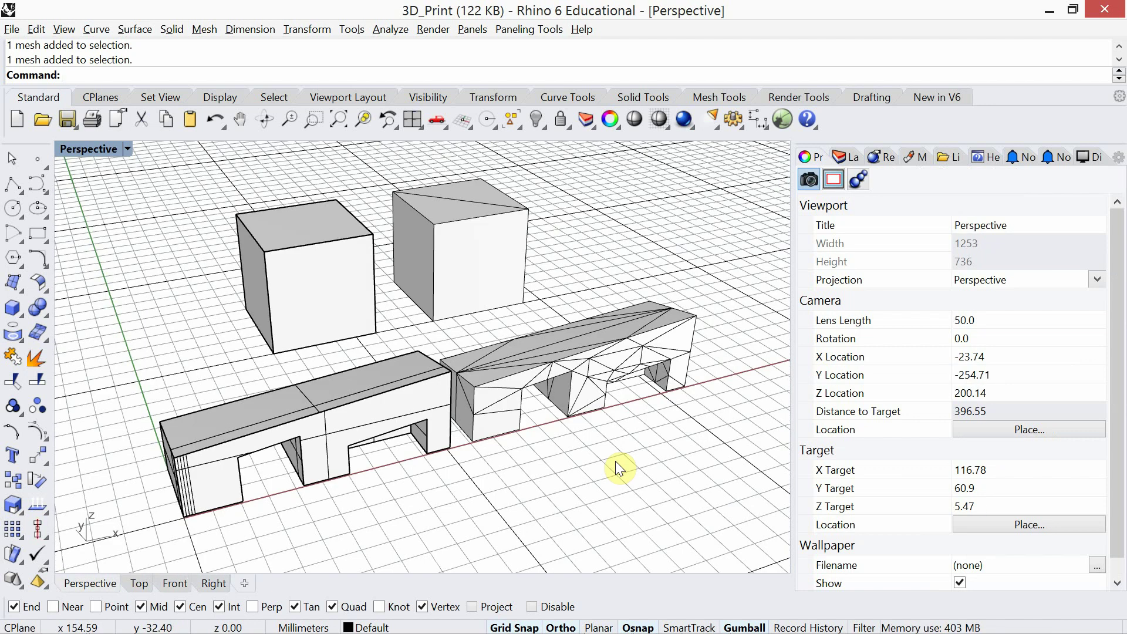
Switch to Ultimaker Cura, slice the cube with the Fine 0.1mm profile, and inspect the result in the layer preview
key(alt+Tab)
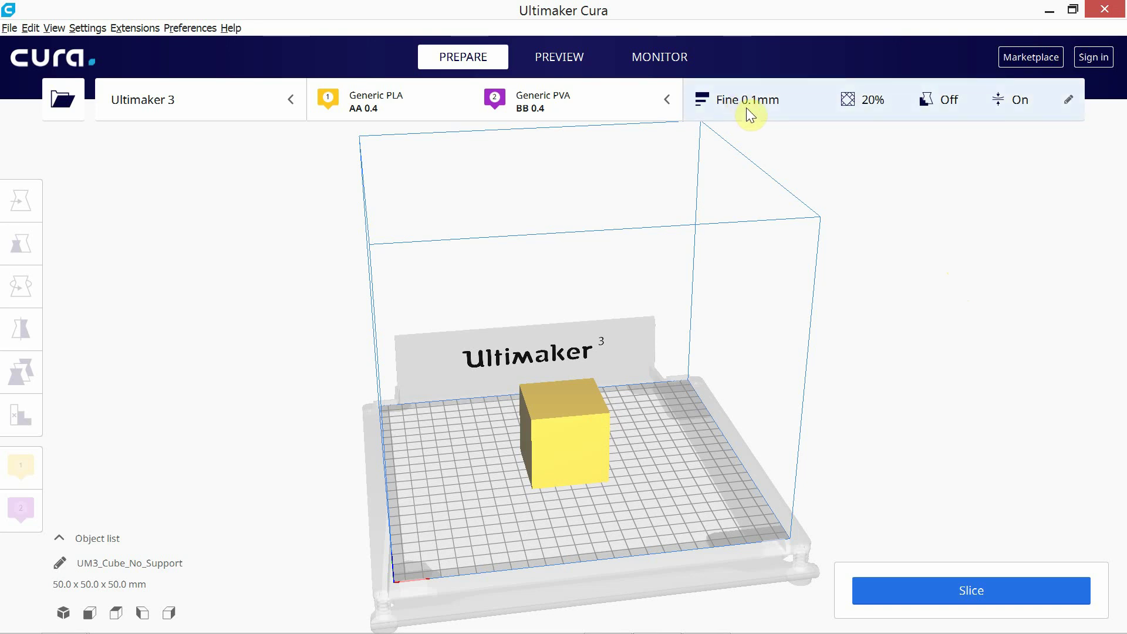
click(971, 588)
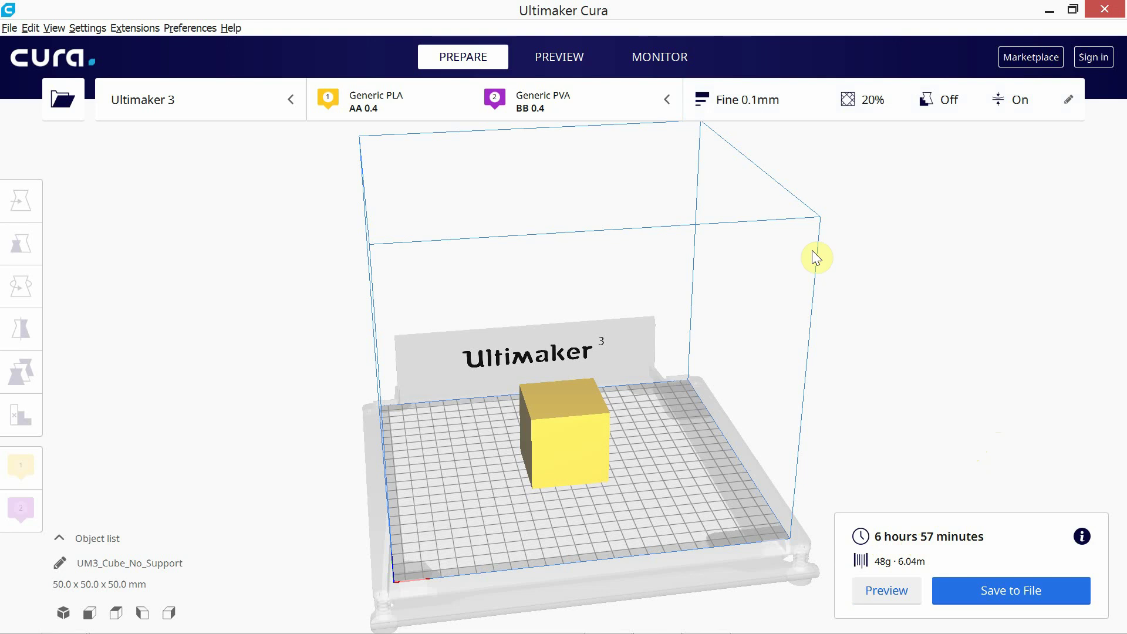
click(561, 56)
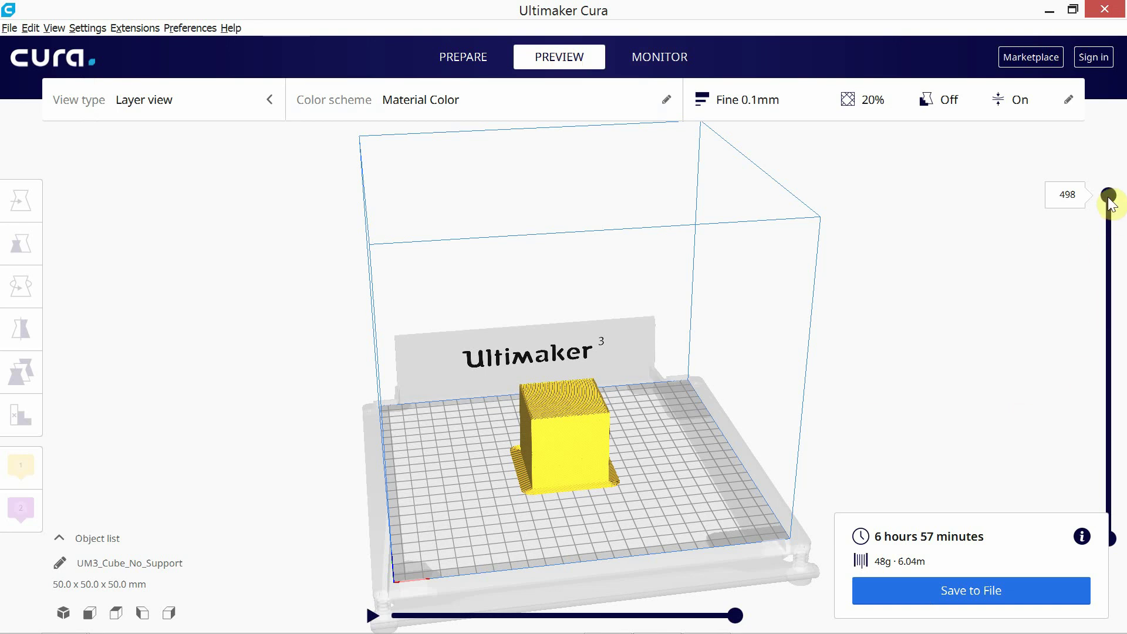
mouse_move(1108, 197)
mouse_down()
mouse_move(1122, 455)
mouse_move(1124, 194)
mouse_up()
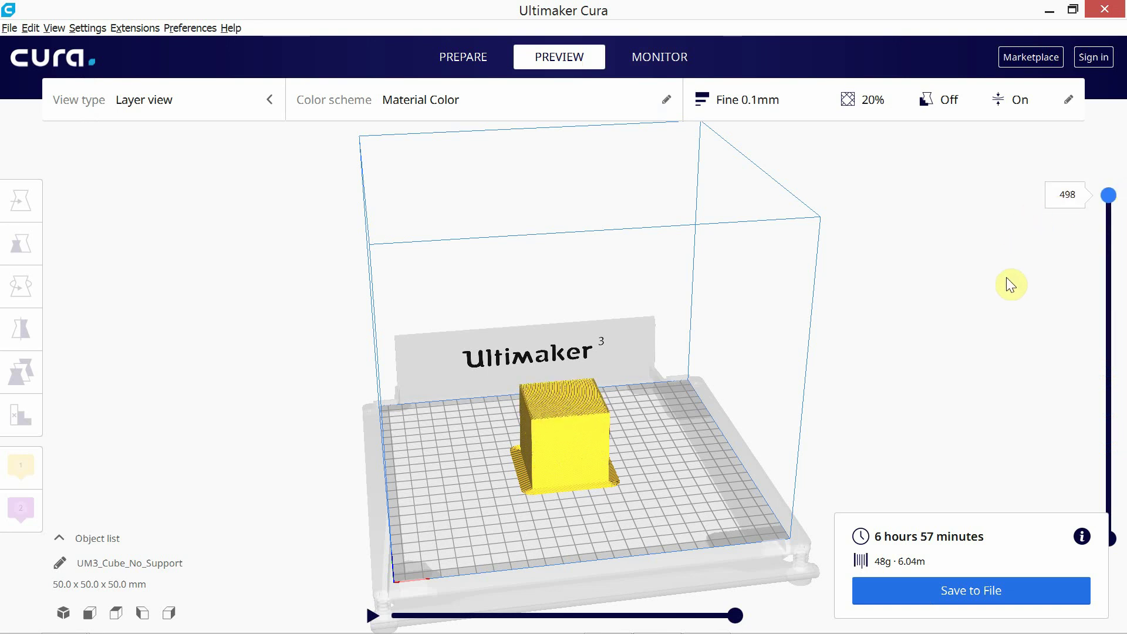
click(981, 265)
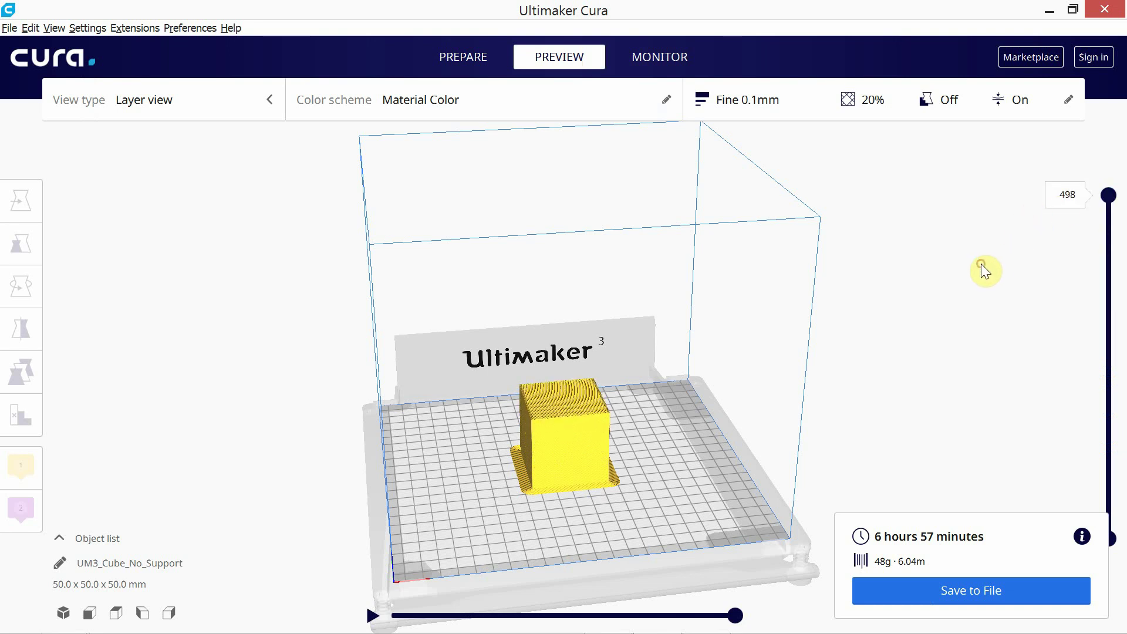
Return to print preparation, change the print profile to Normal - 0.15mm, and slice the cube
click(457, 55)
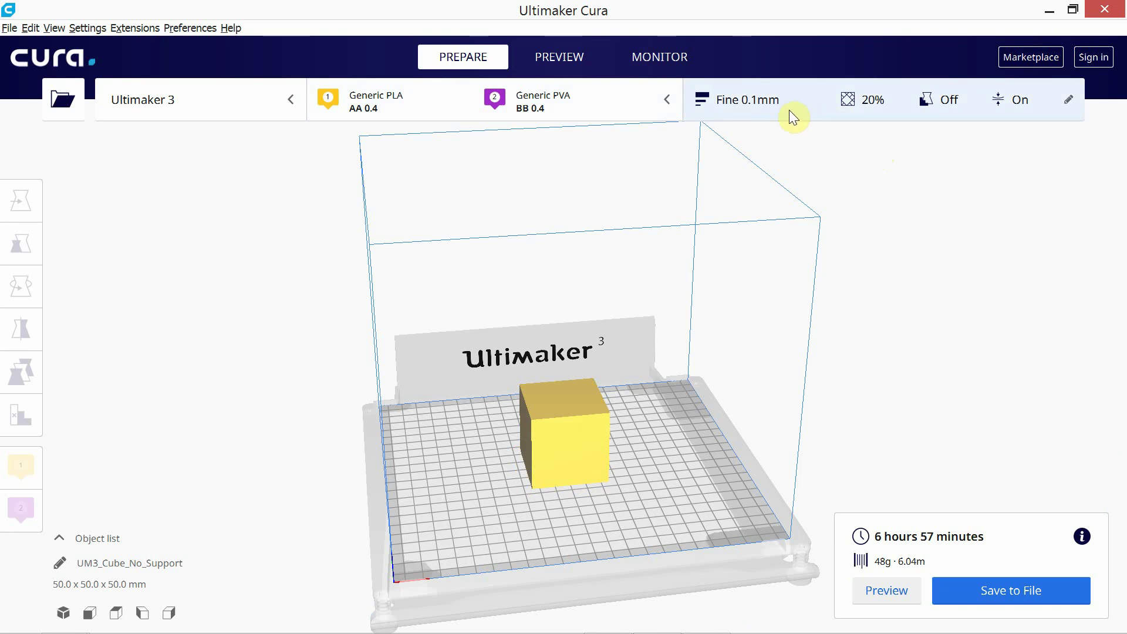
click(1068, 106)
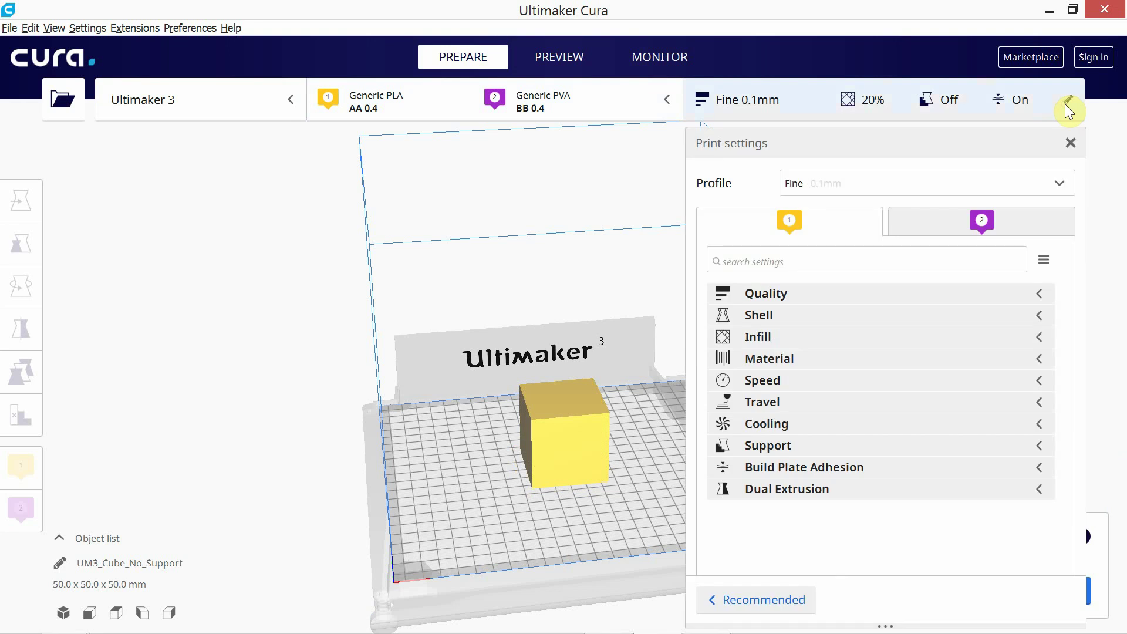
click(952, 186)
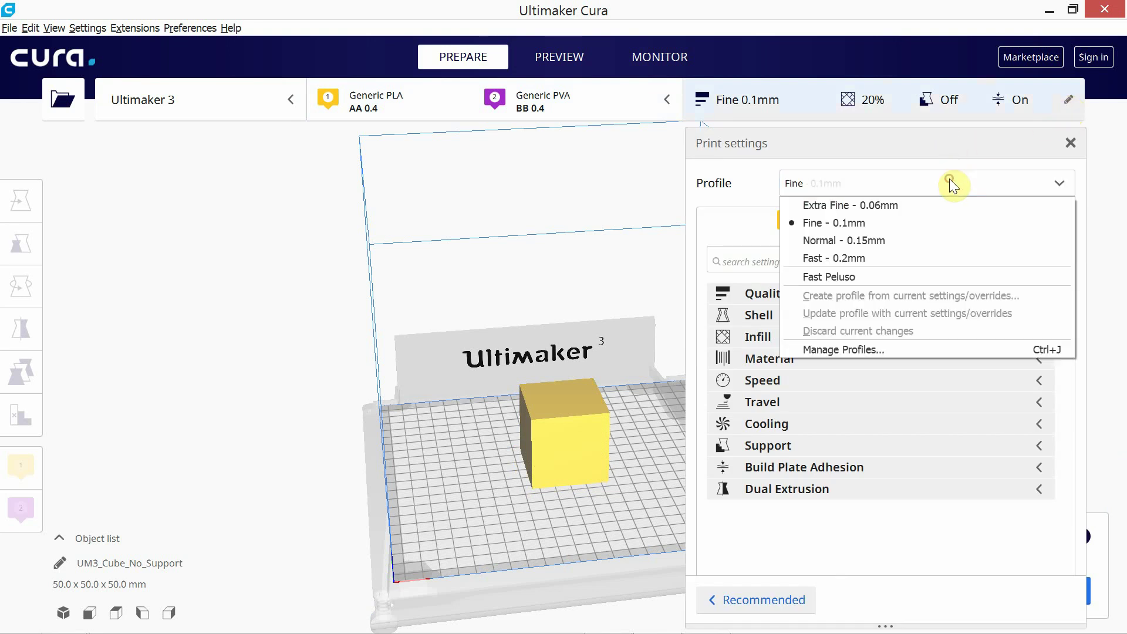
click(903, 240)
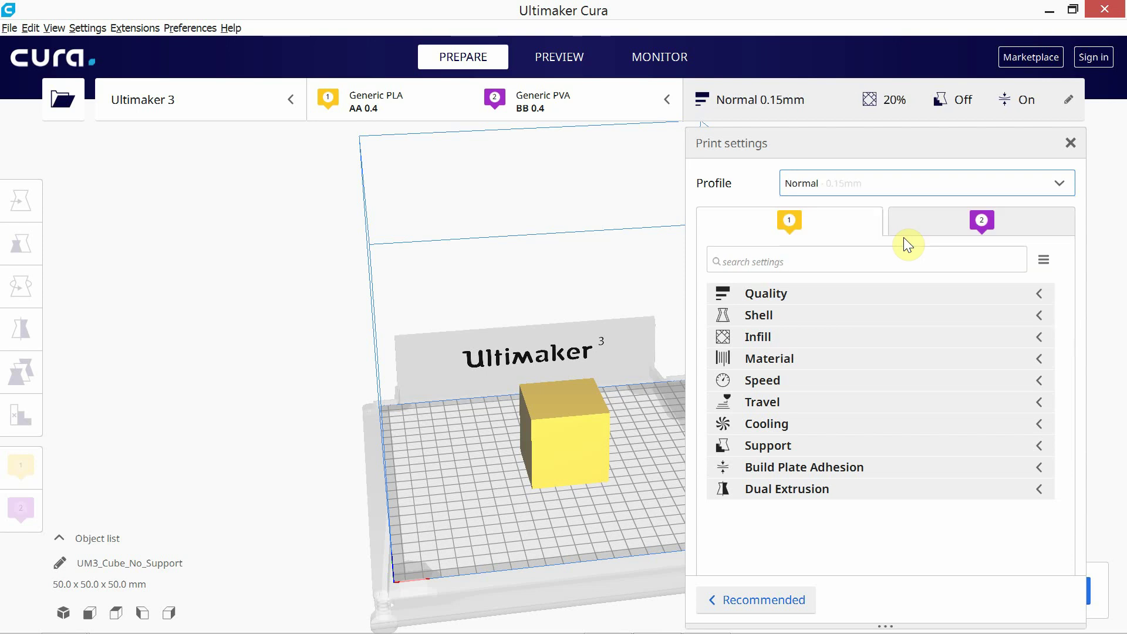
click(1070, 143)
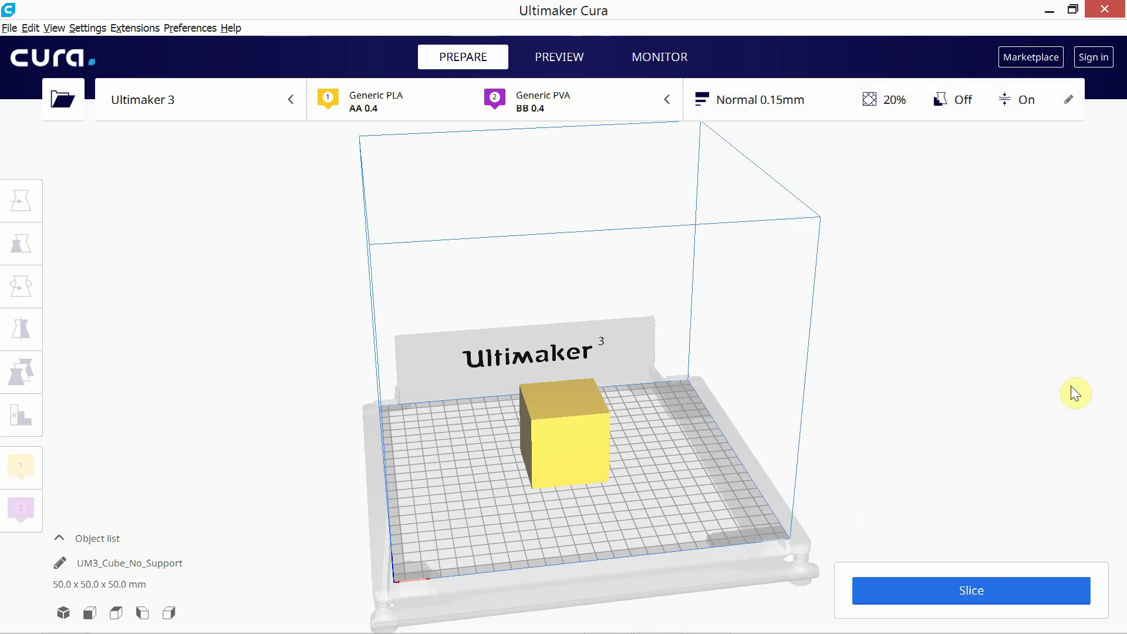
click(1026, 584)
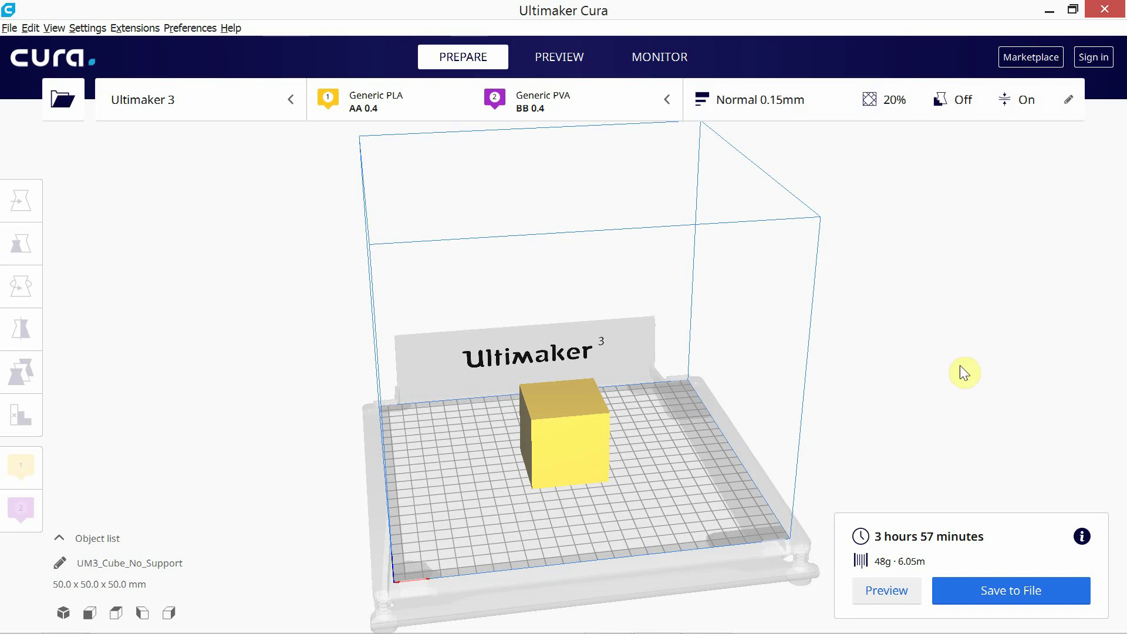
Change the print profile to Fast - 0.2mm, slice the cube, and show it in the layer preview
click(1069, 99)
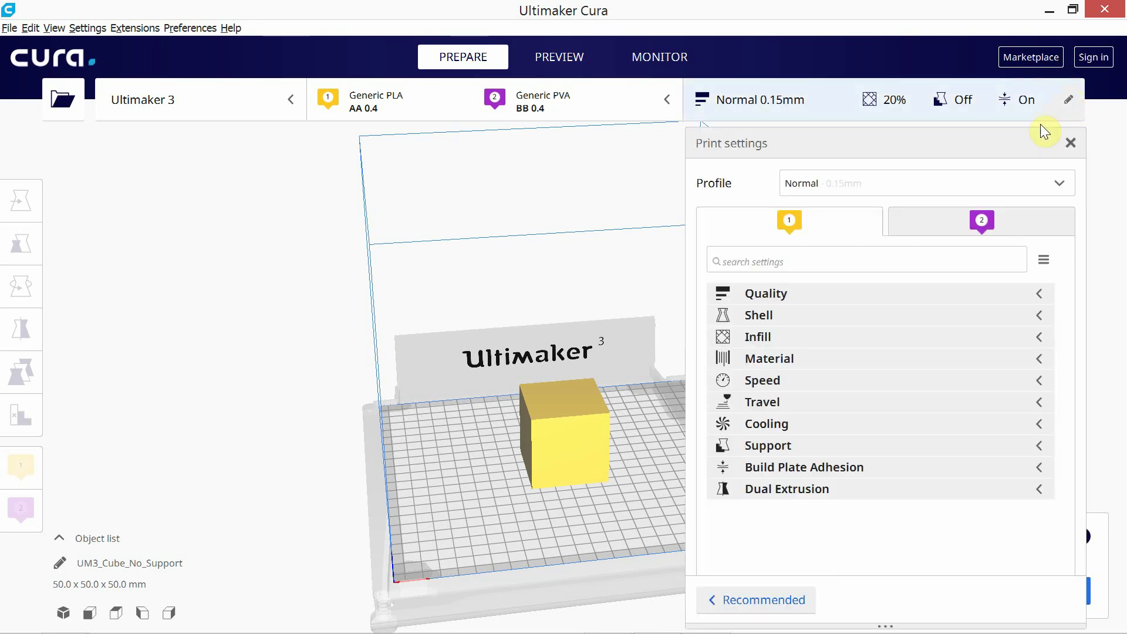
click(1000, 187)
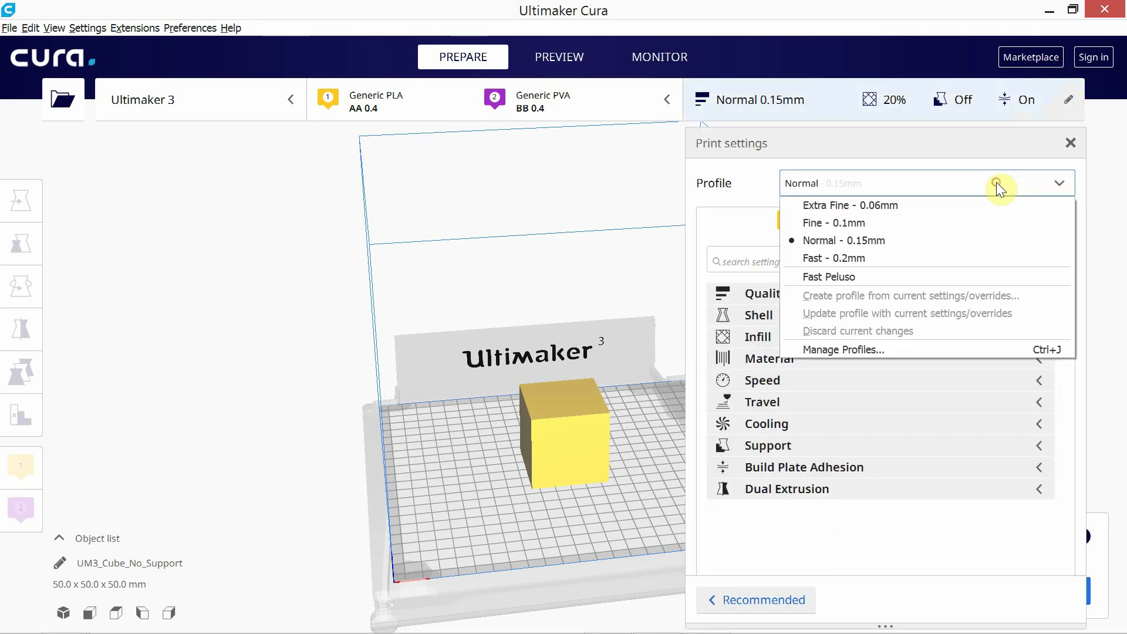
click(919, 256)
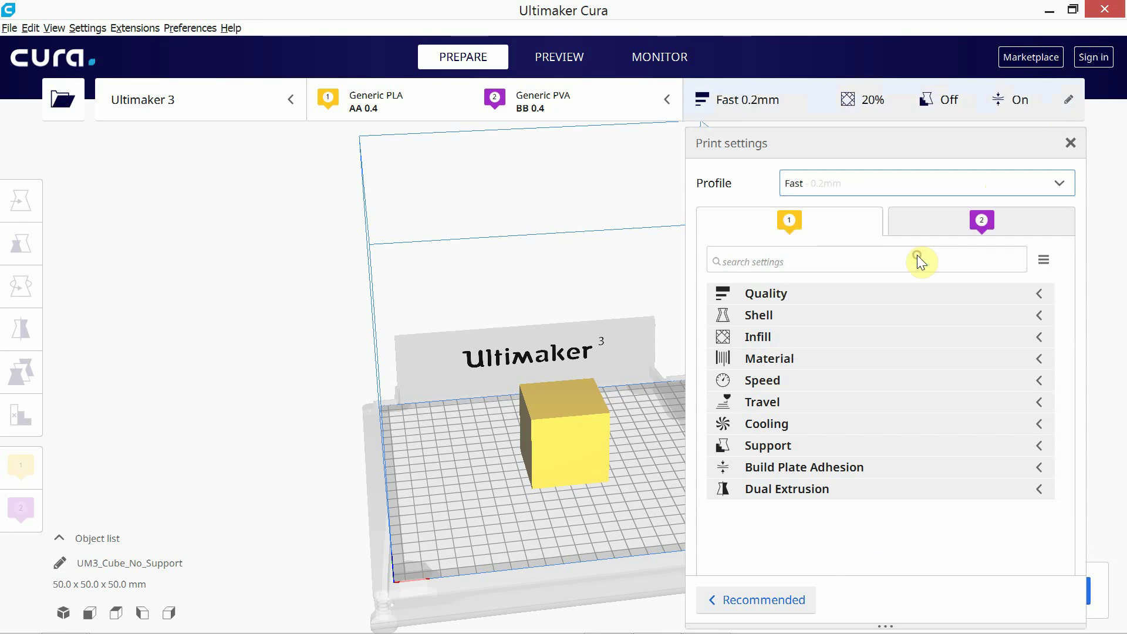
click(1069, 143)
click(980, 590)
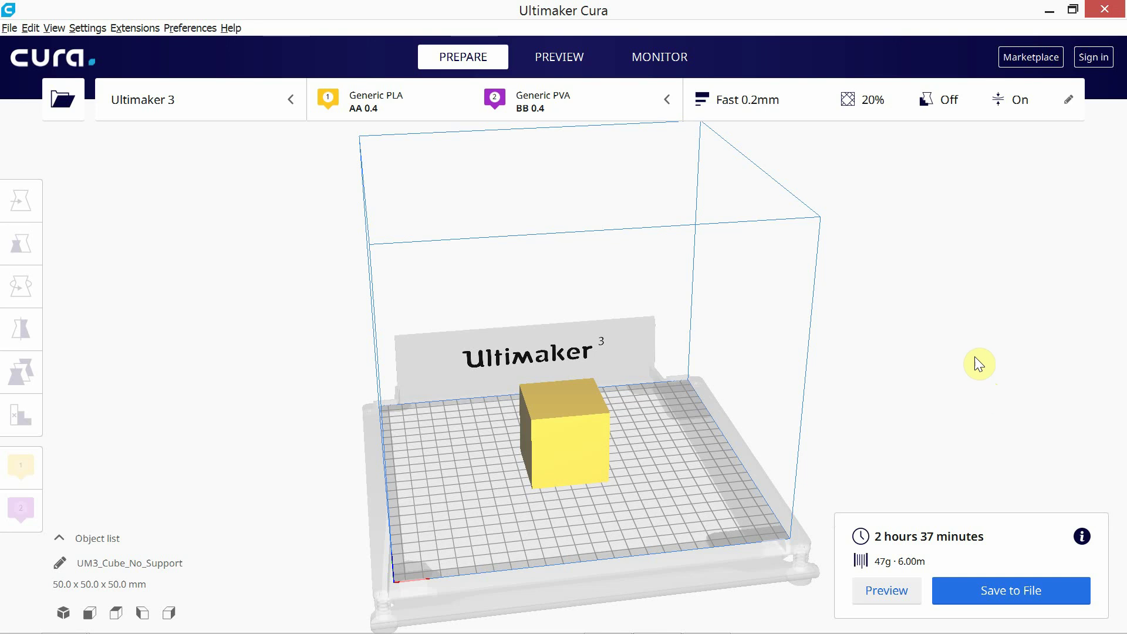
click(559, 60)
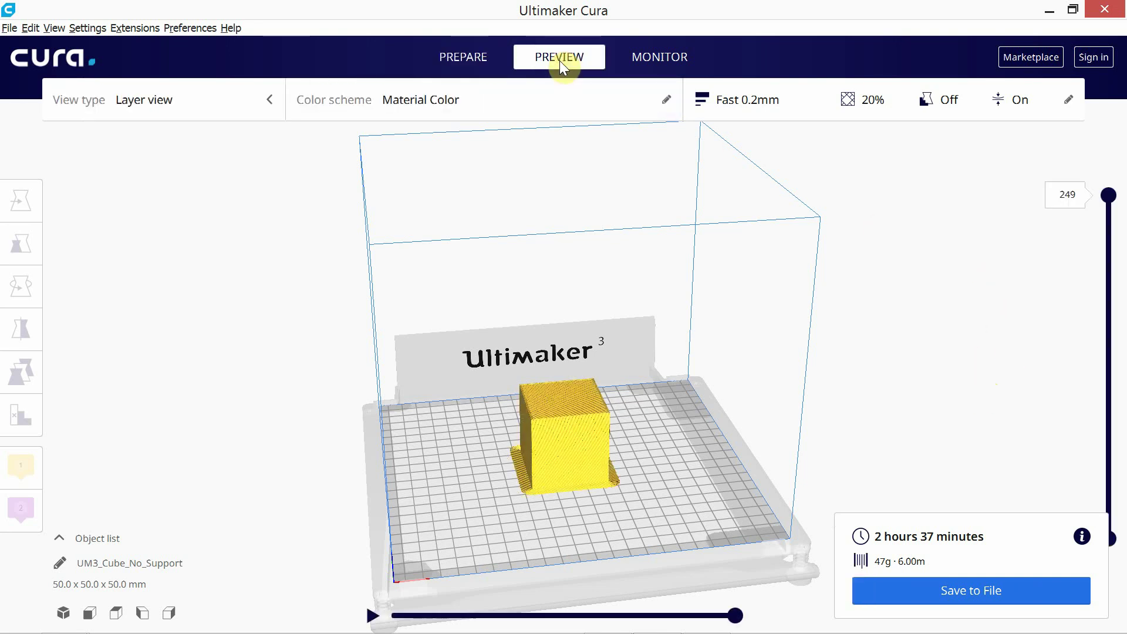
Return to print preparation, set the print profile back to Fine - 0.1mm, and slice the cube again
click(475, 60)
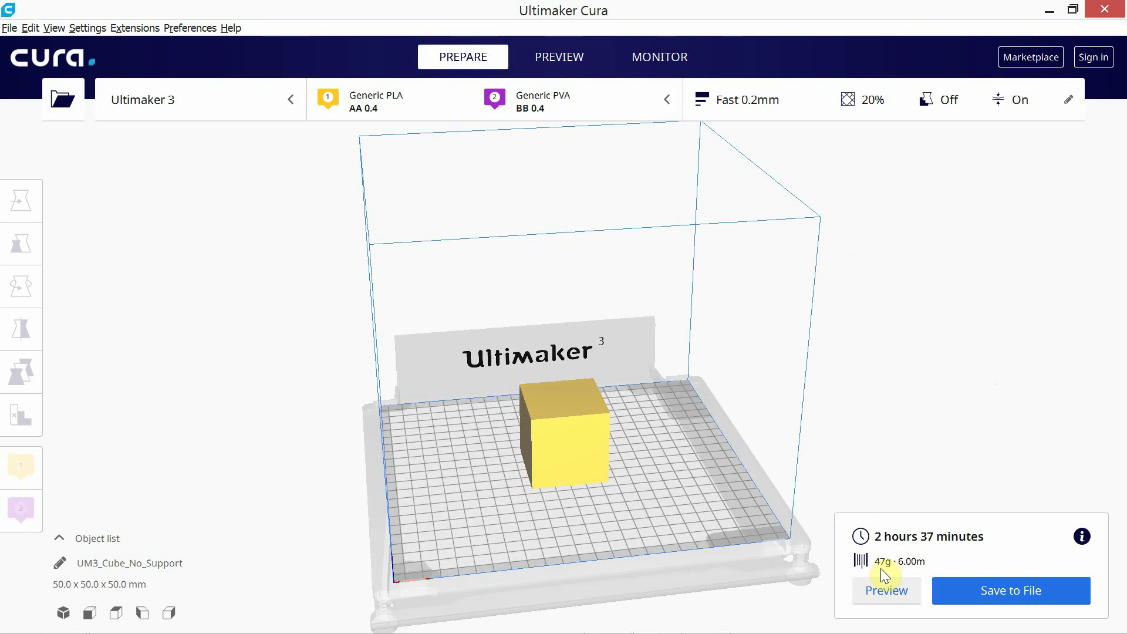
click(1069, 101)
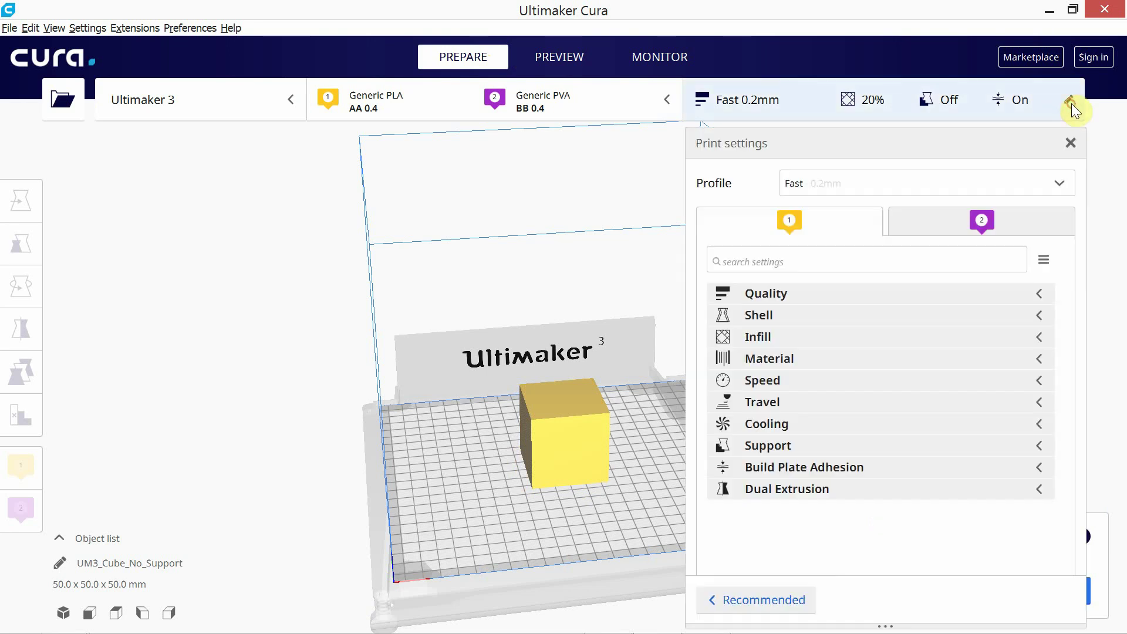
click(1015, 186)
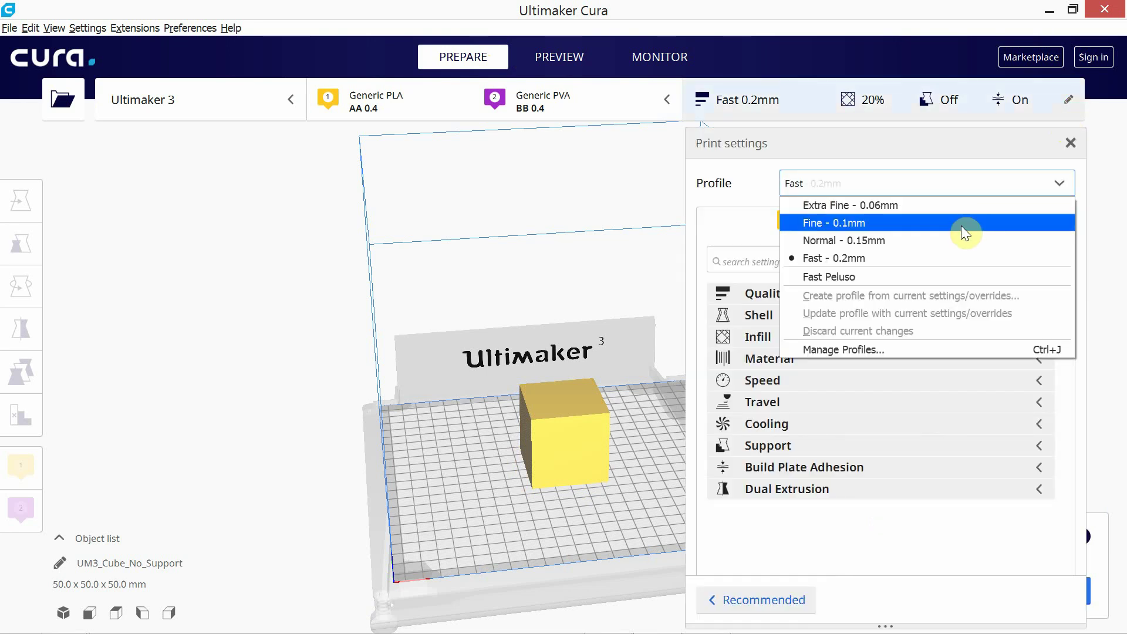
click(961, 225)
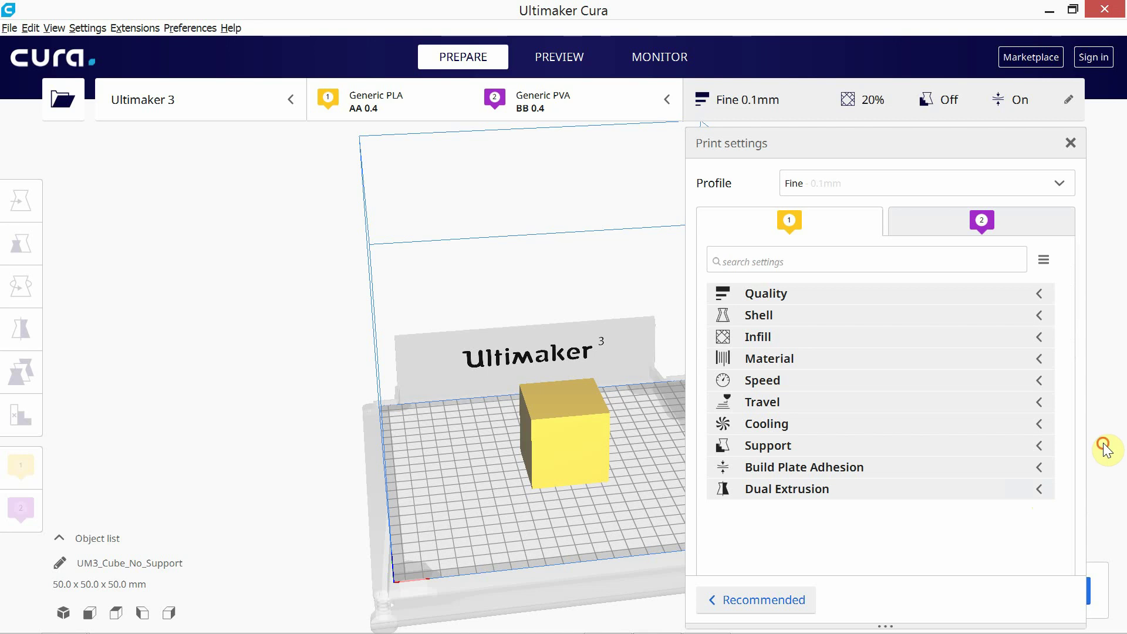
click(1071, 142)
click(988, 589)
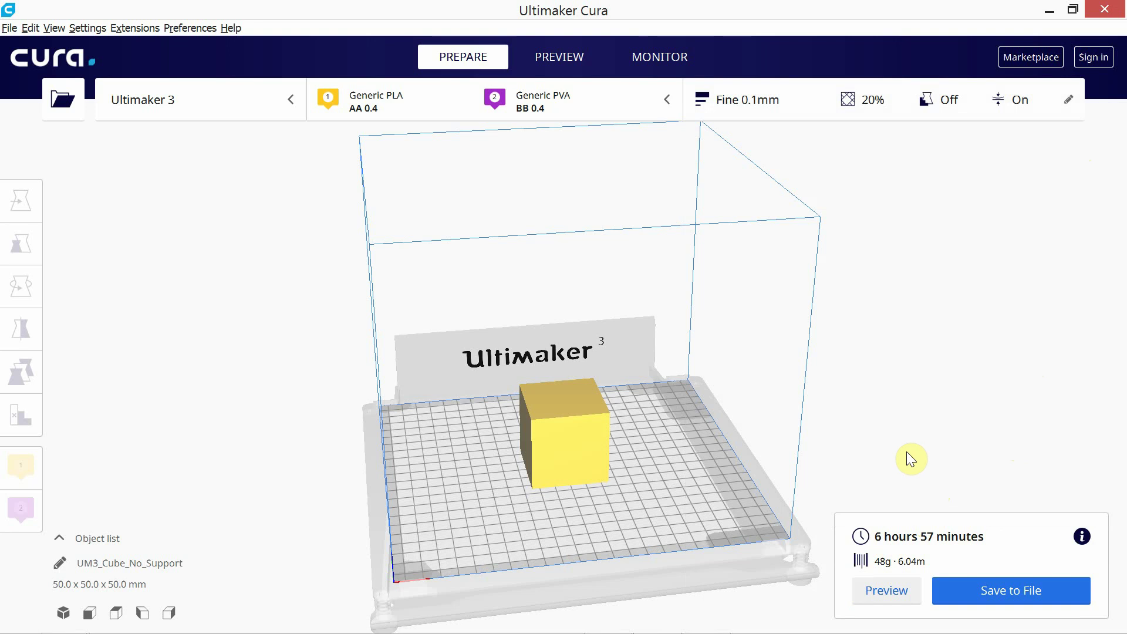
Expand the Quality print settings and review the Layer Height description and value for the Fine profile
click(1067, 104)
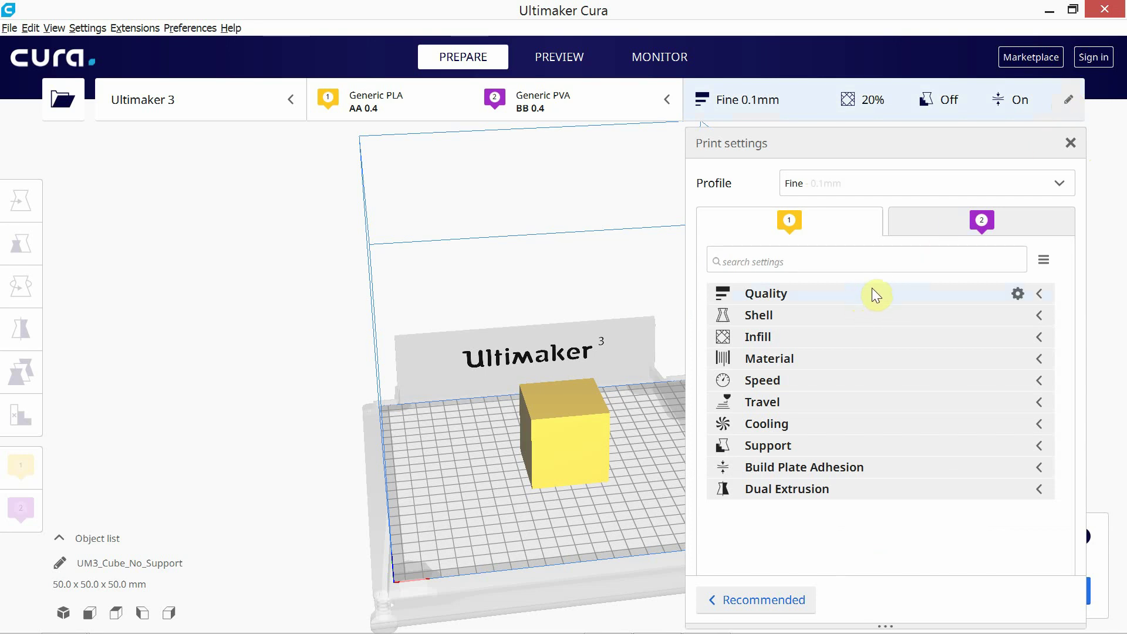
click(1040, 294)
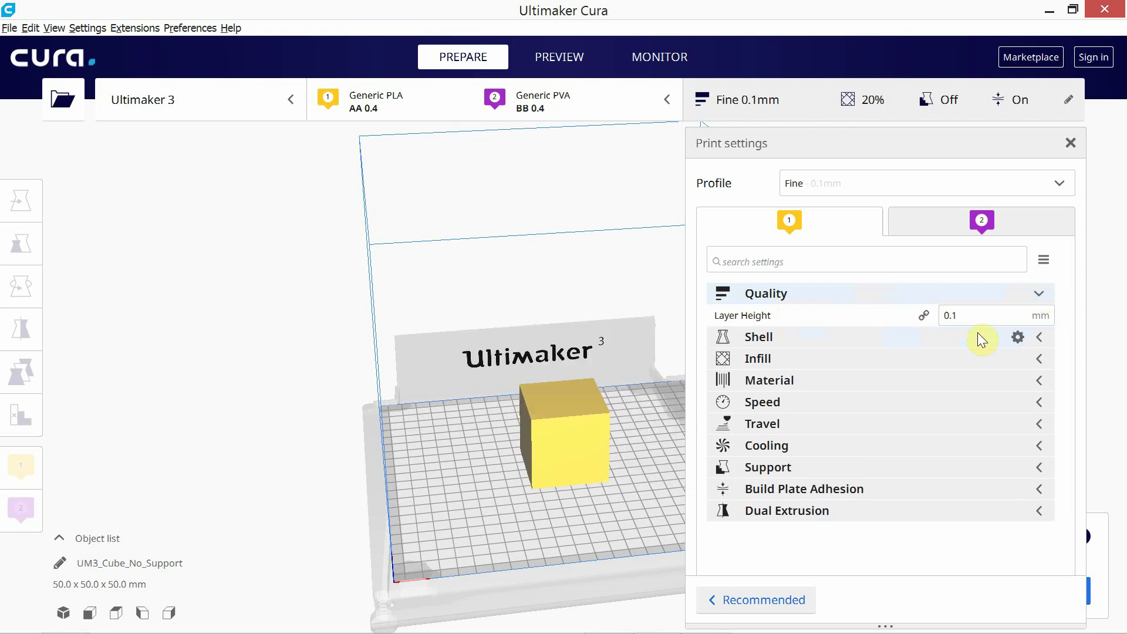
mouse_move(973, 321)
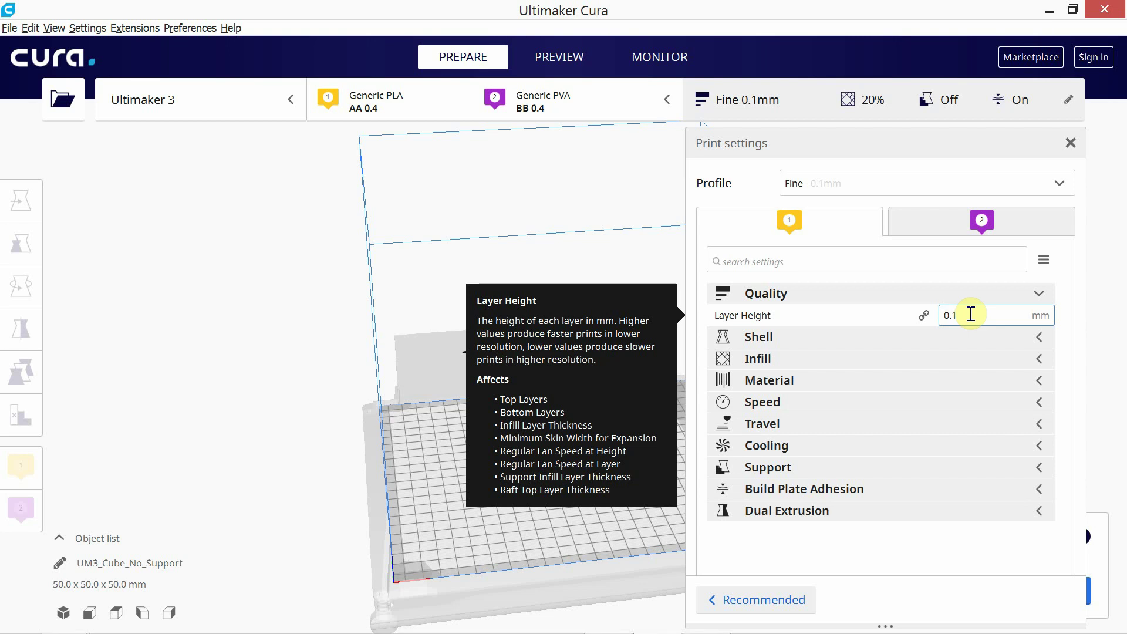
drag(971, 314, 942, 315)
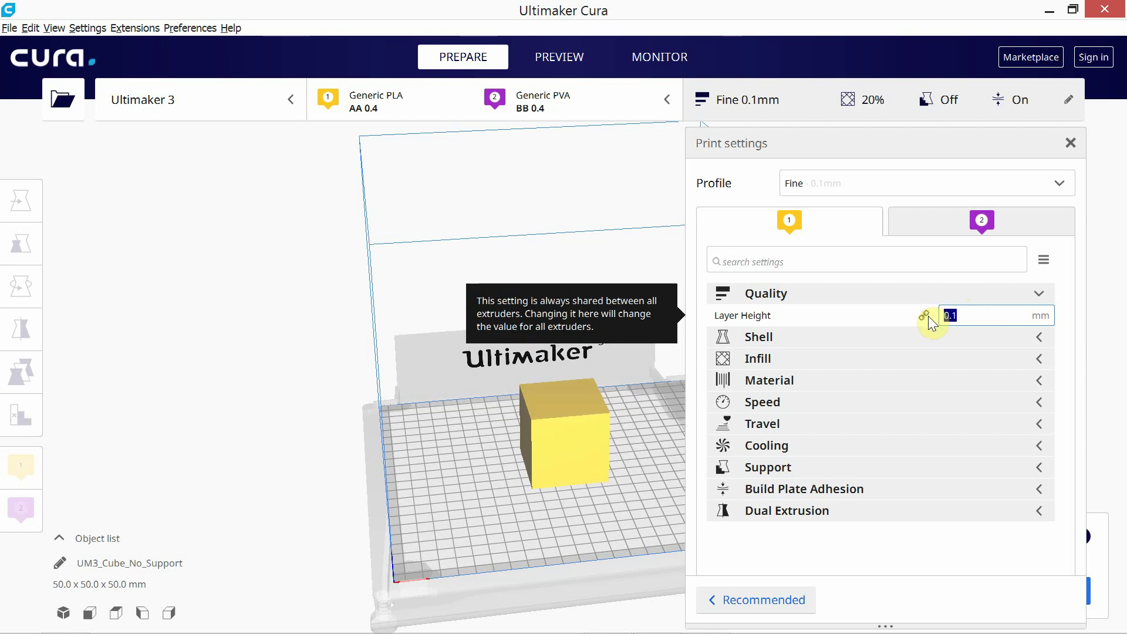
Select the Fast - 0.2mm profile, review its Layer Height, and collapse the Quality settings
click(1057, 186)
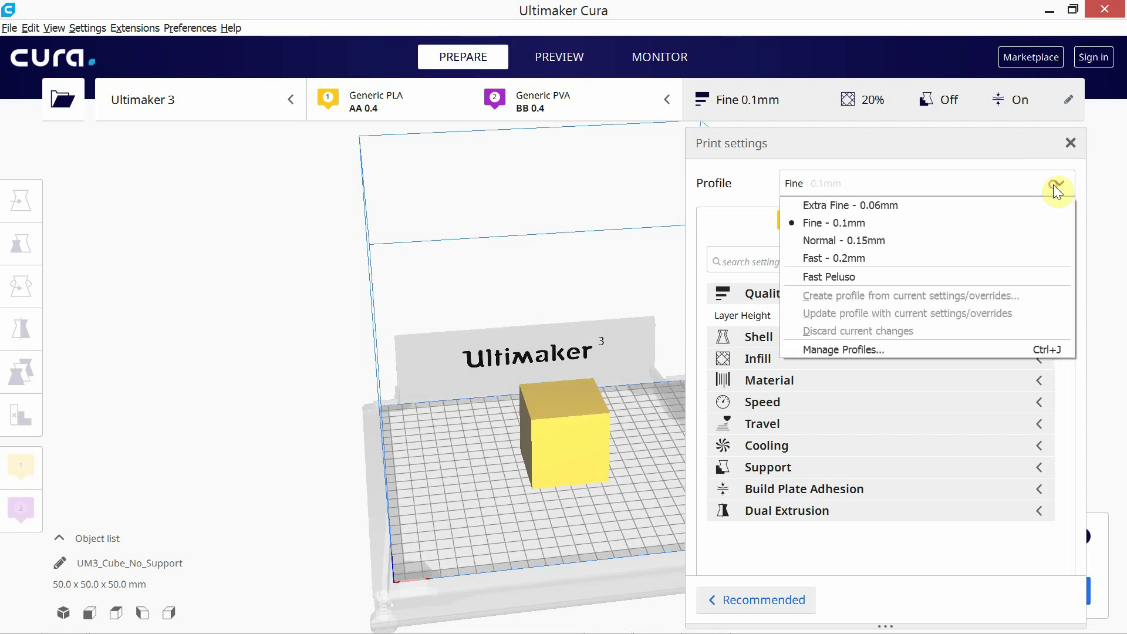
click(908, 259)
mouse_move(946, 317)
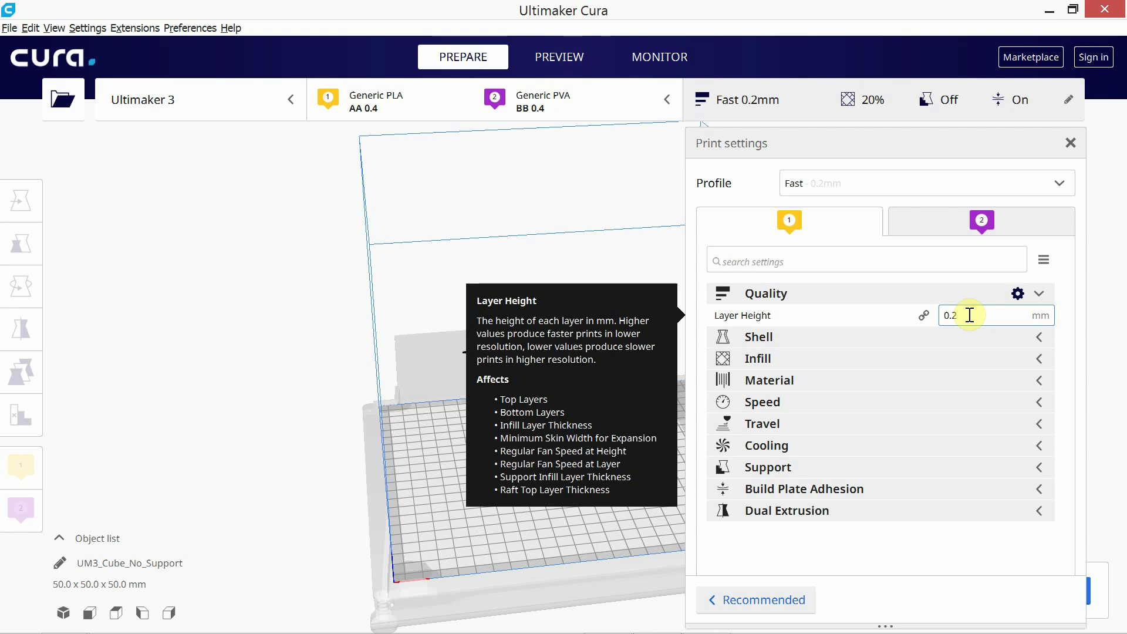
click(1040, 295)
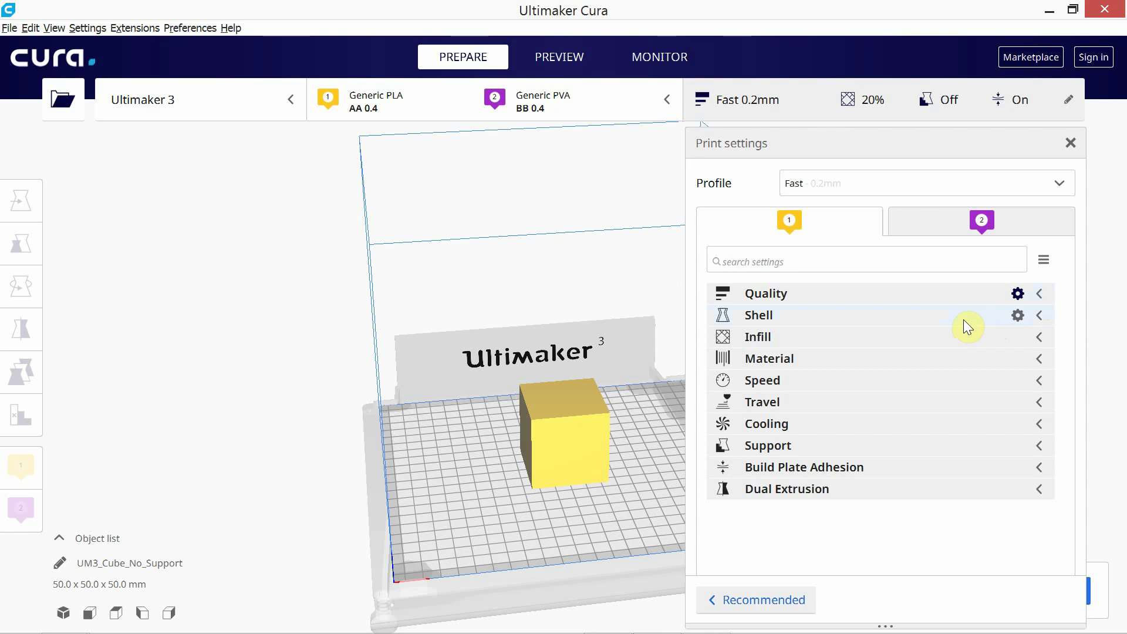
Review the infill density and pattern settings, and slice the cube with the Fast 0.2mm profile
click(1039, 337)
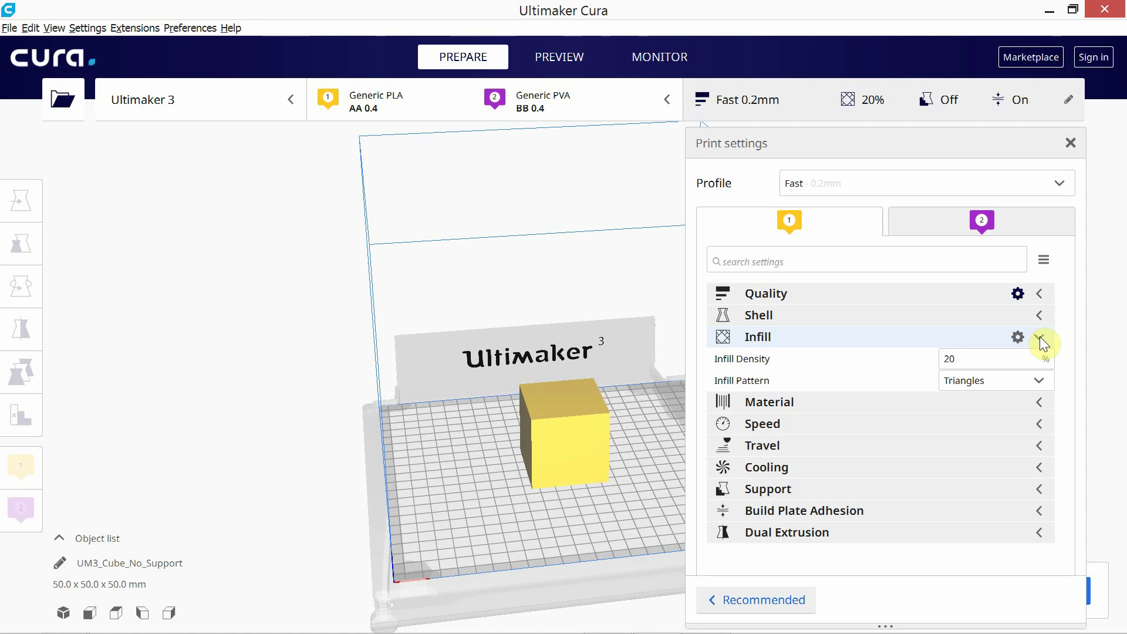
click(1040, 338)
click(1071, 144)
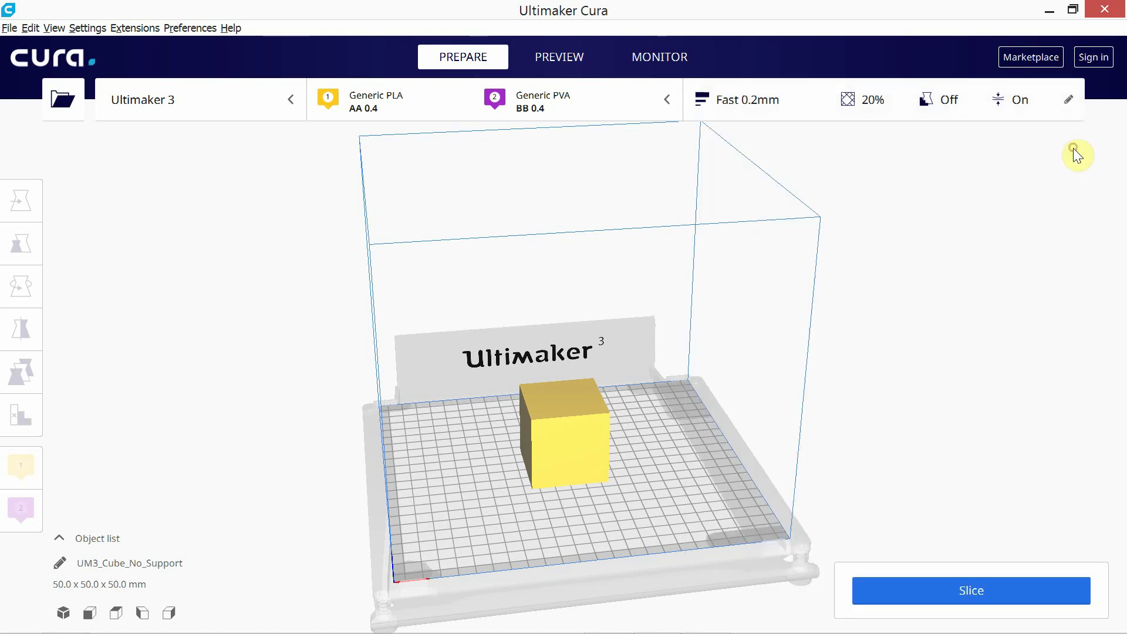
click(955, 590)
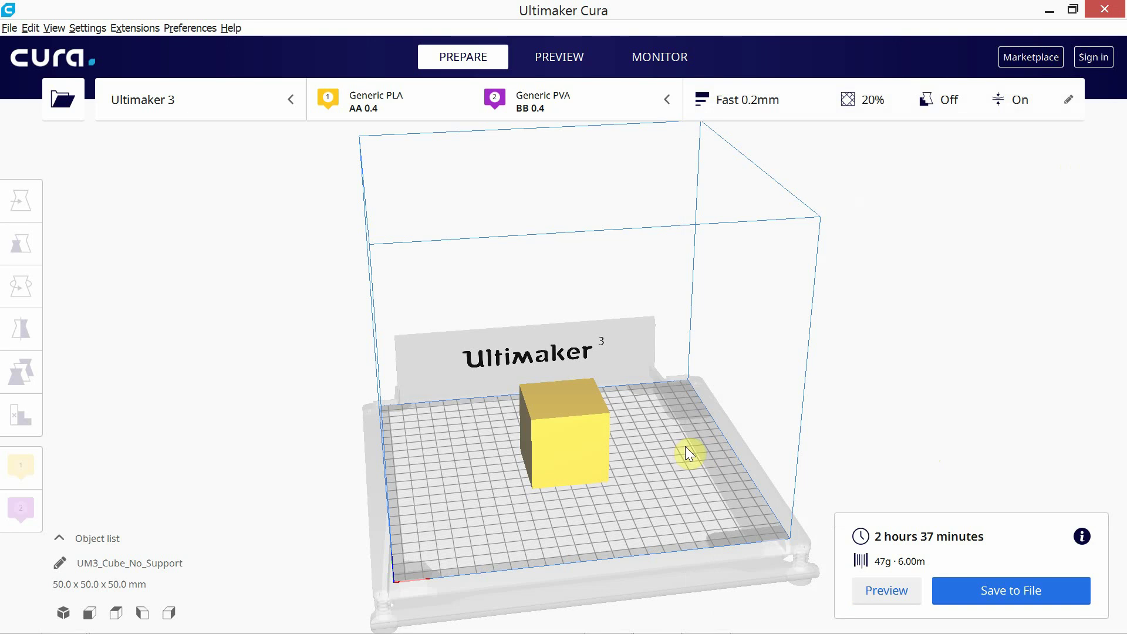
Show the layer preview cut down to layer 145 and examine the cube's triangular infill up close from above
click(555, 56)
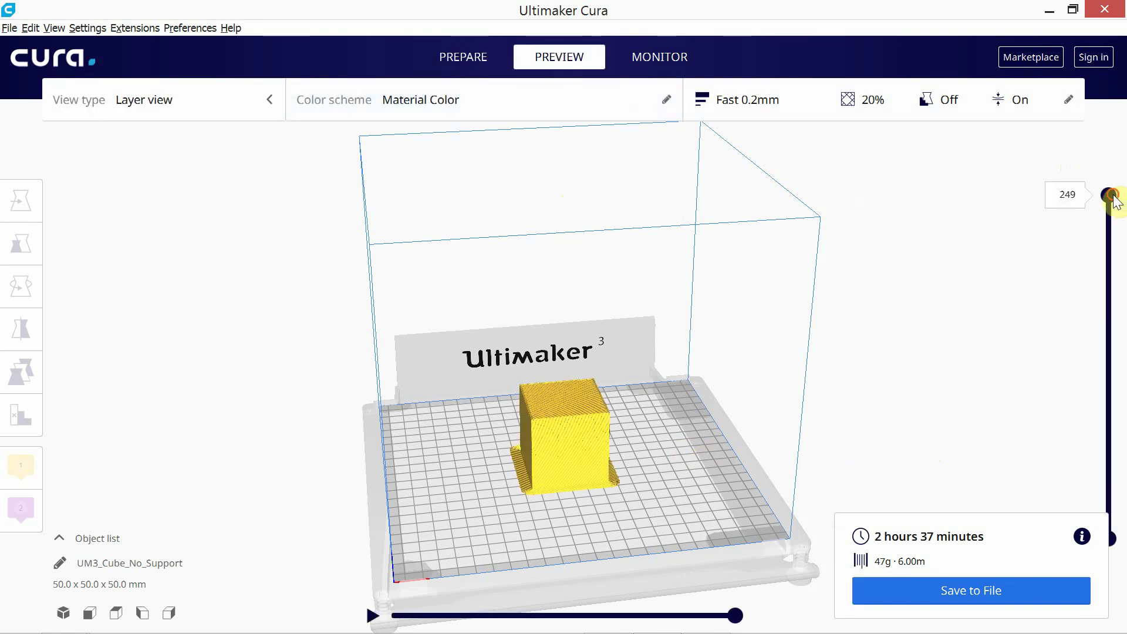
drag(1108, 195, 1083, 333)
right_drag(442, 464, 545, 468)
scroll(545, 467, up, 3)
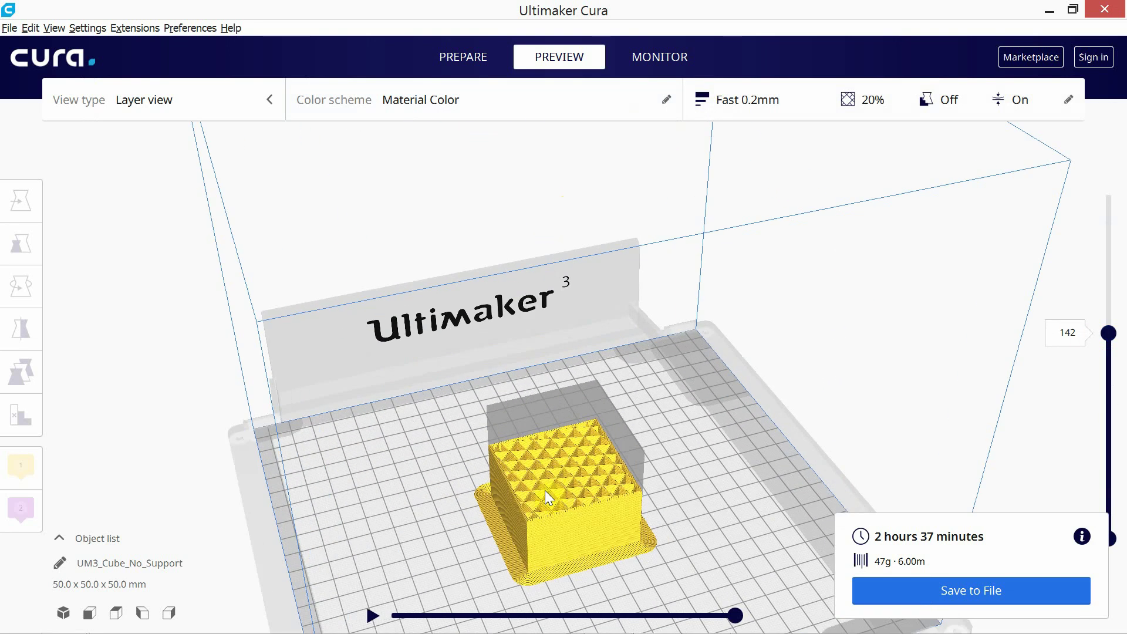
middle_drag(538, 478, 462, 320)
scroll(546, 388, up, 5)
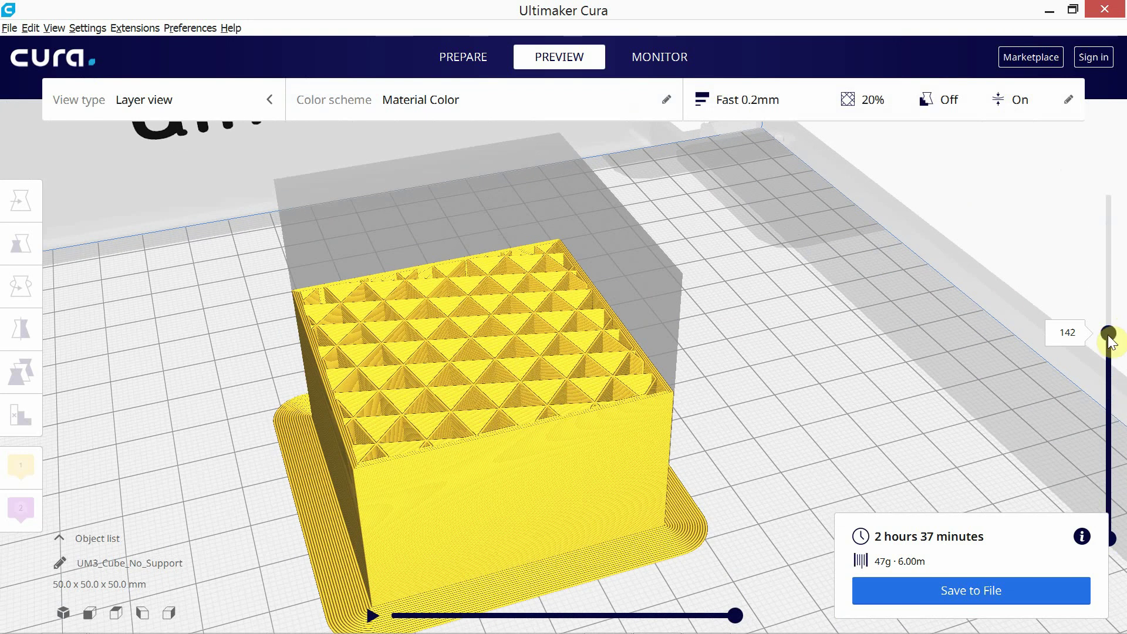
mouse_move(1110, 333)
mouse_down()
mouse_move(1120, 537)
mouse_move(1119, 219)
mouse_move(1115, 329)
mouse_up()
right_drag(755, 308, 534, 287)
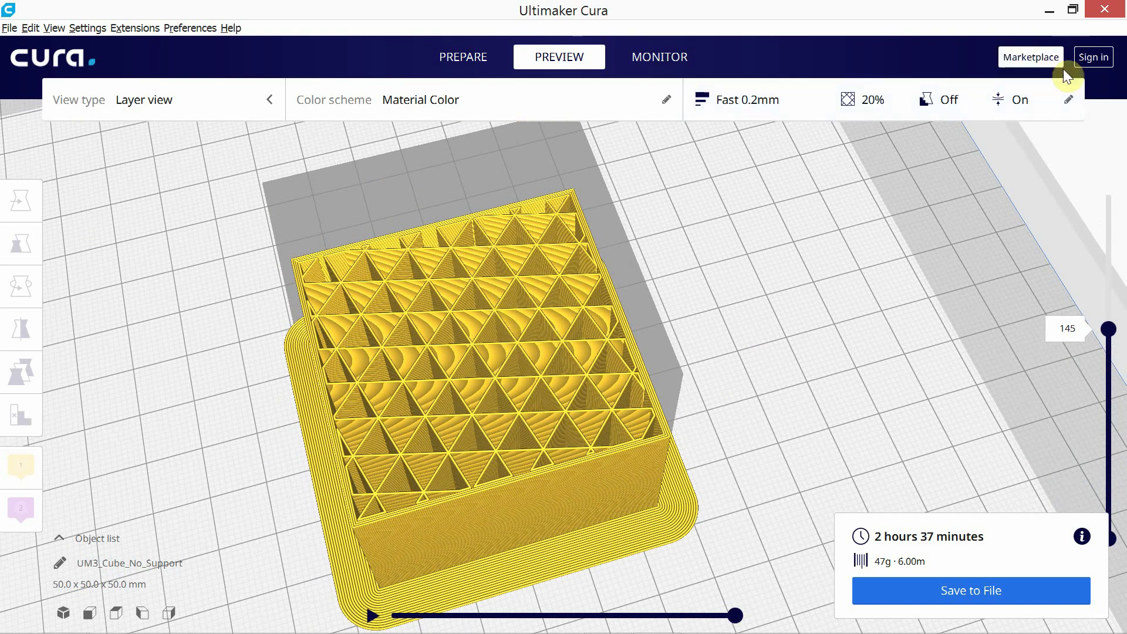
Change the Infill Pattern to Grid and slice the cube again
click(1067, 100)
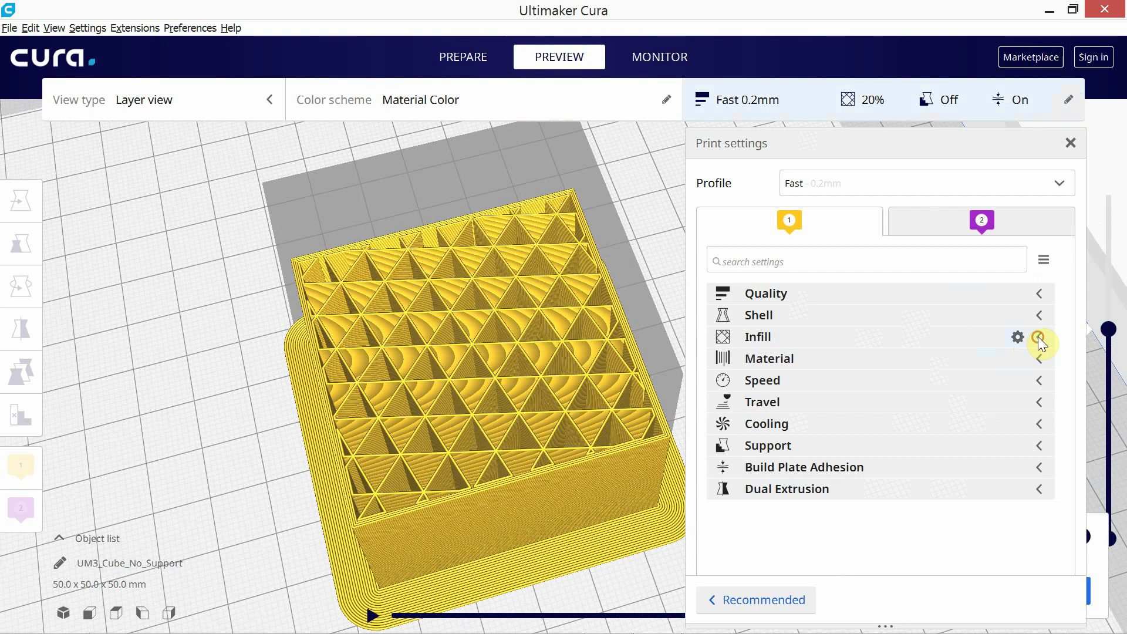
click(1038, 337)
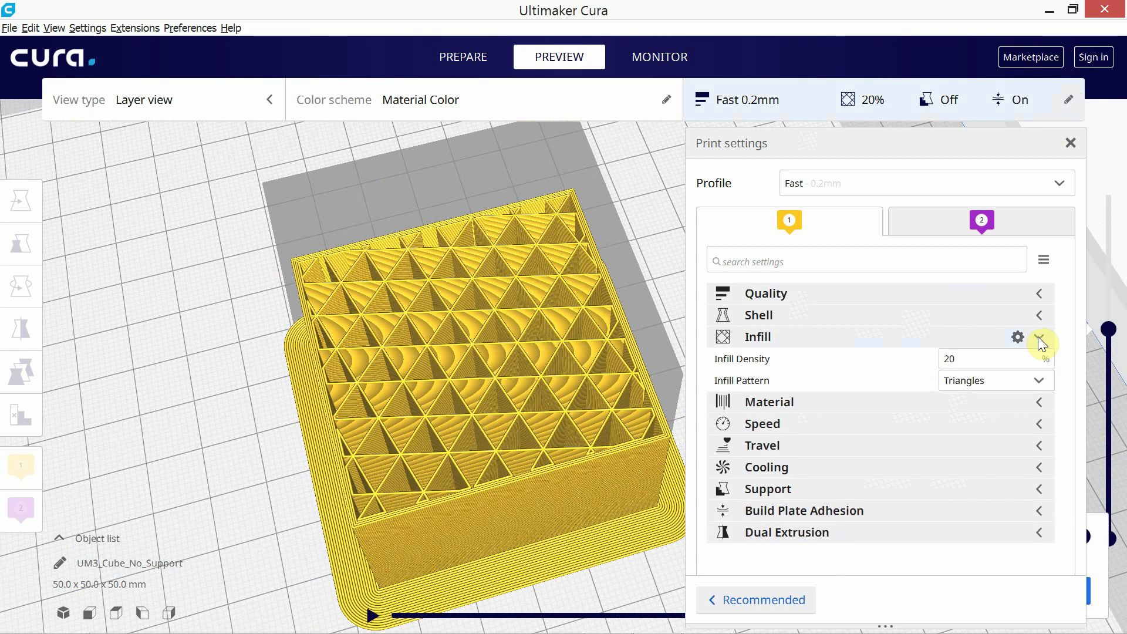
click(1028, 382)
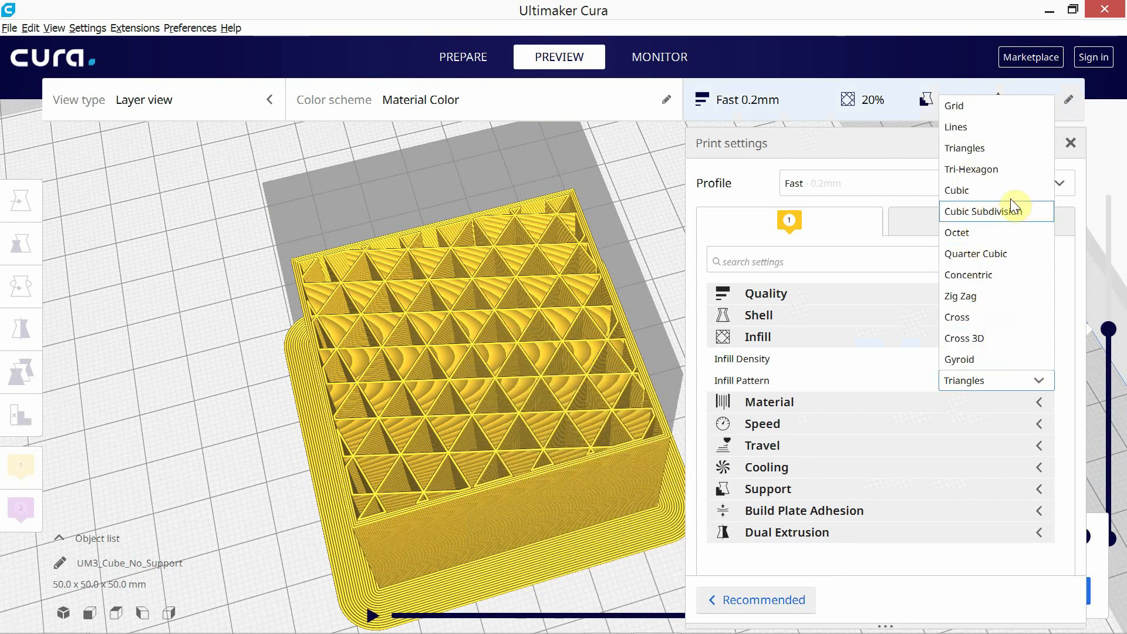
click(984, 104)
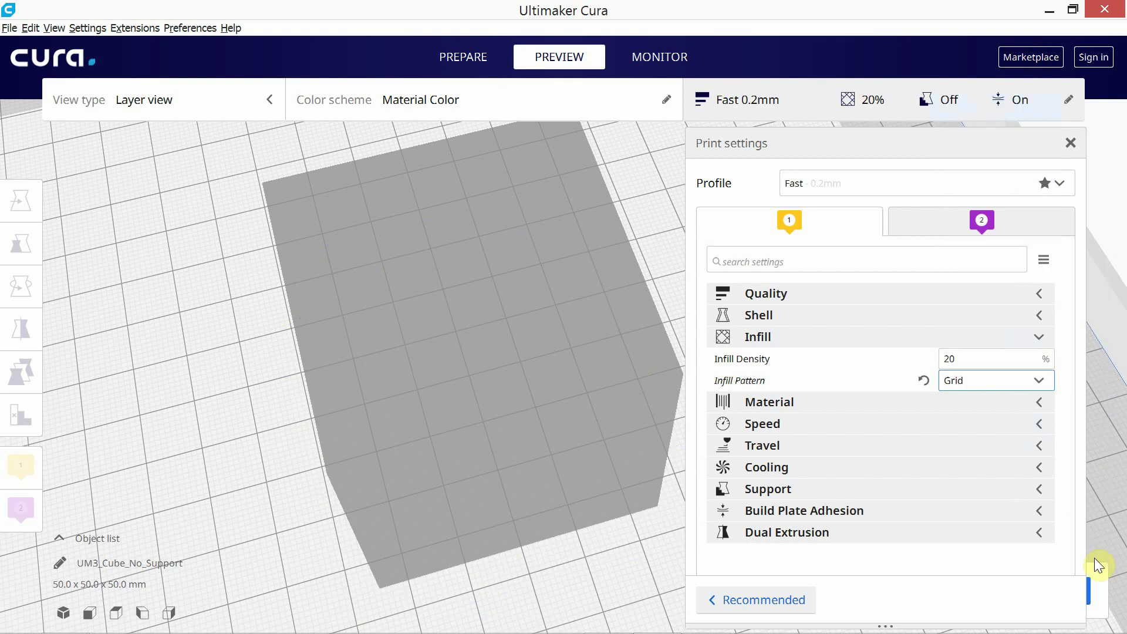
click(1091, 590)
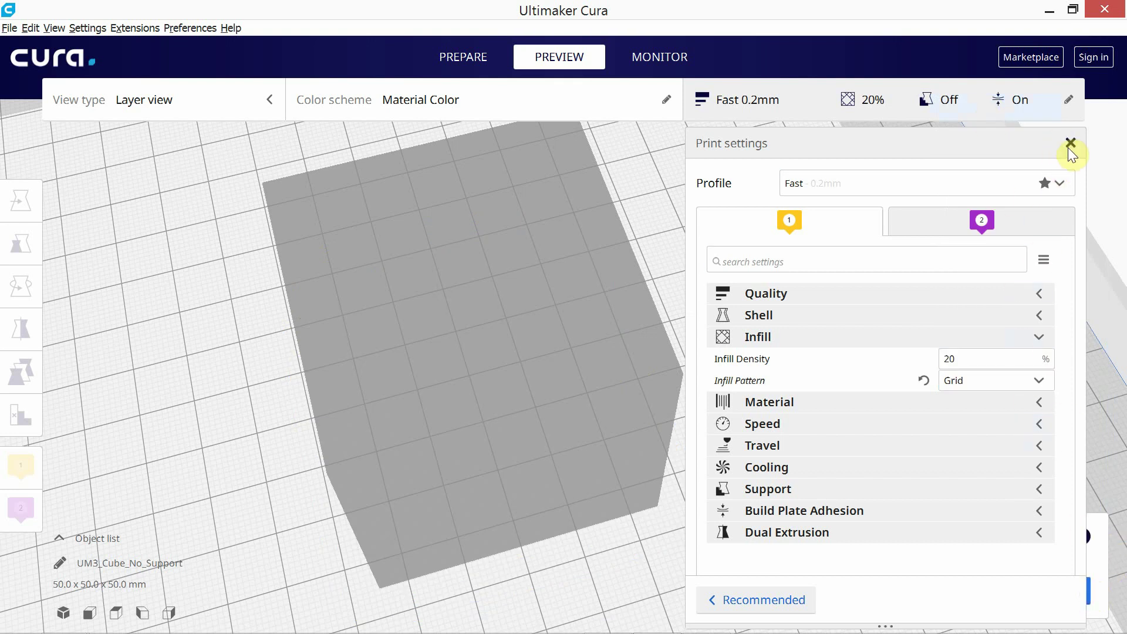
Change the Infill Pattern to Gyroid, slice the cube again, and examine the infill in the layer preview
mouse_move(521, 372)
right_down()
mouse_move(515, 385)
mouse_move(513, 363)
right_up()
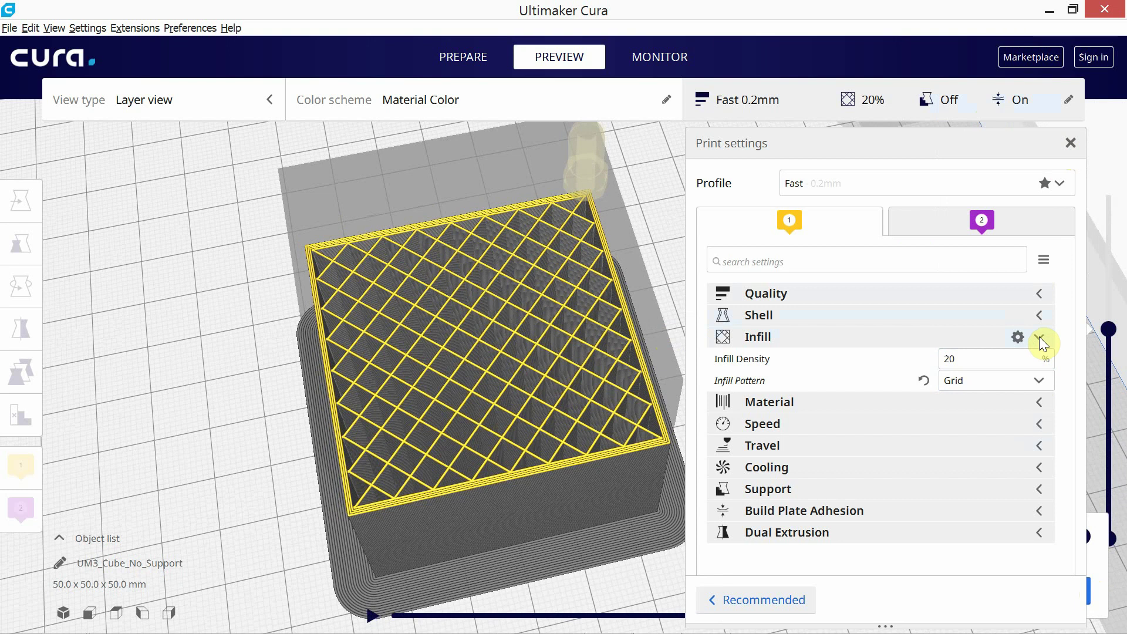
click(1040, 382)
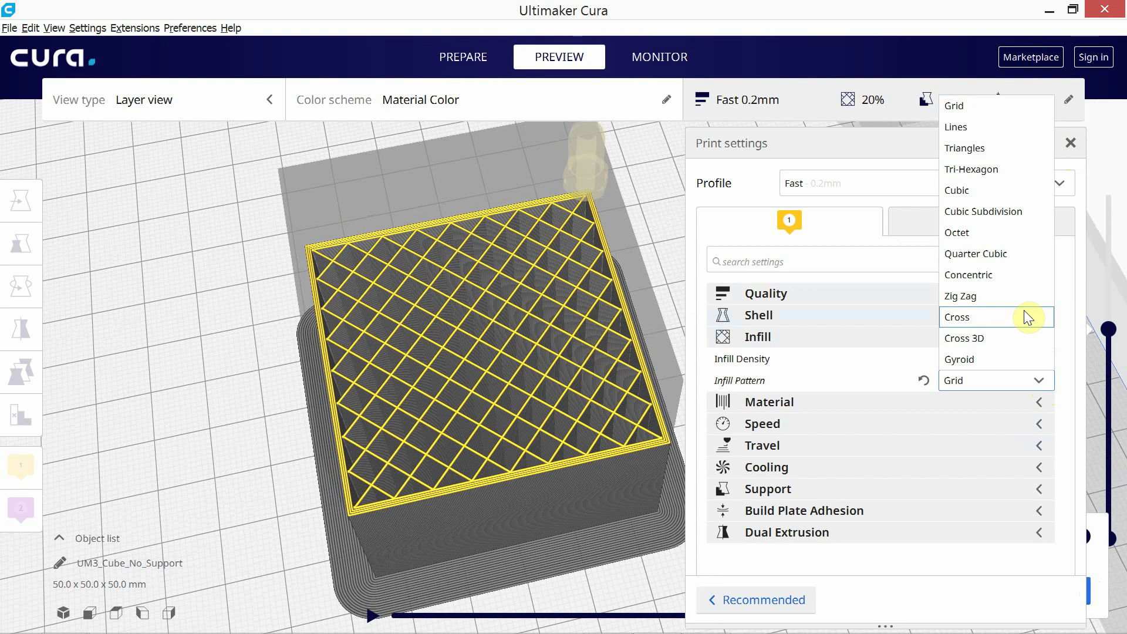
click(987, 357)
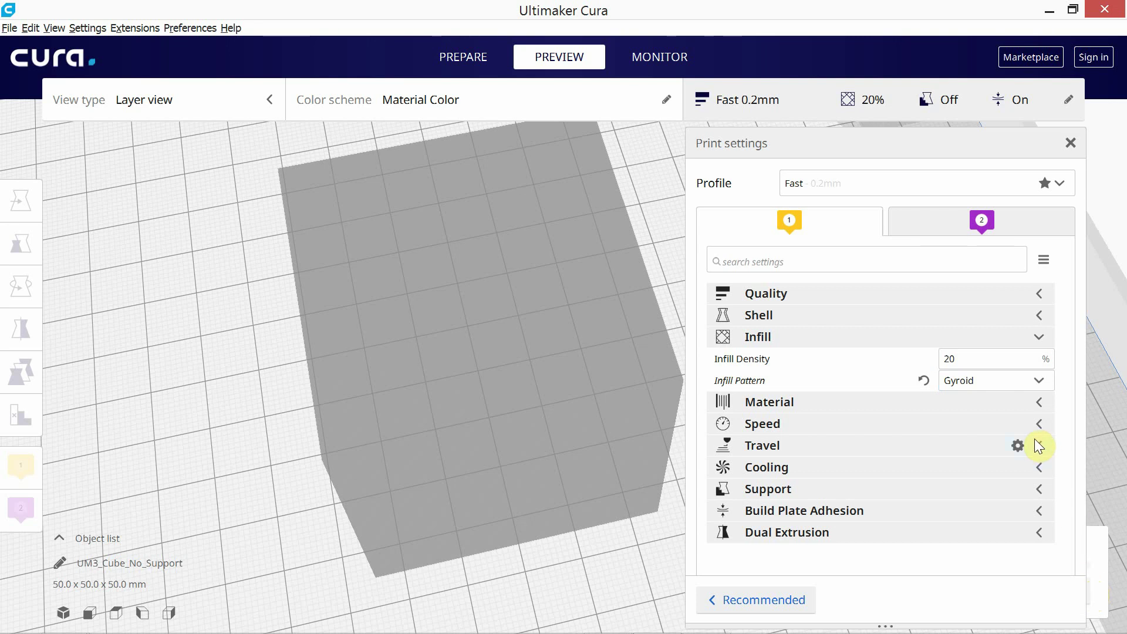
click(1069, 144)
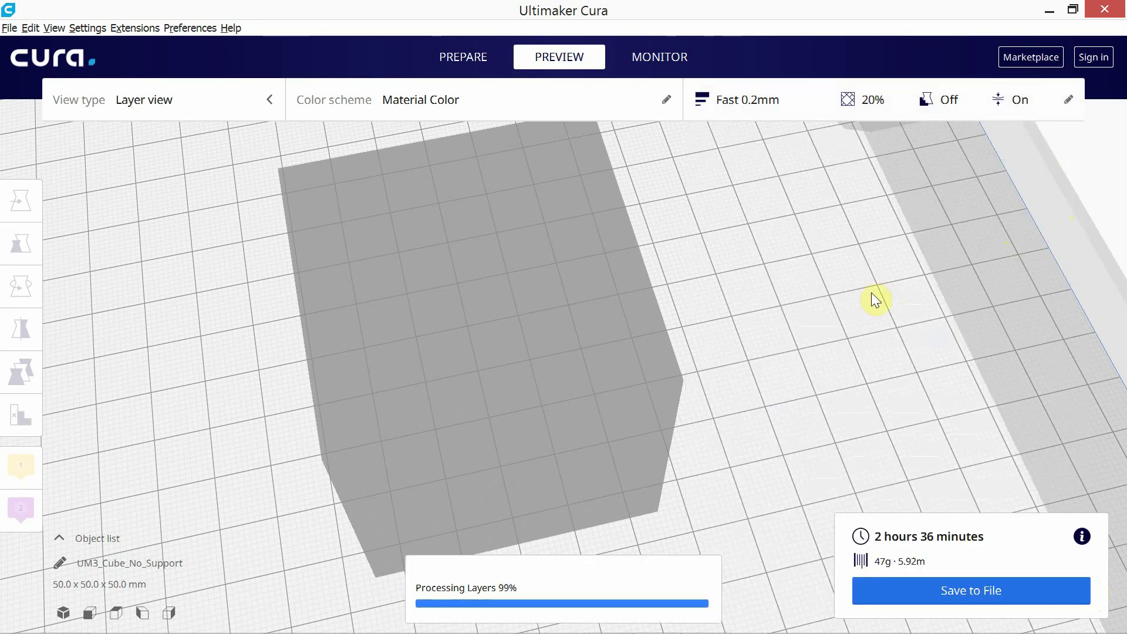
right_drag(758, 374, 801, 390)
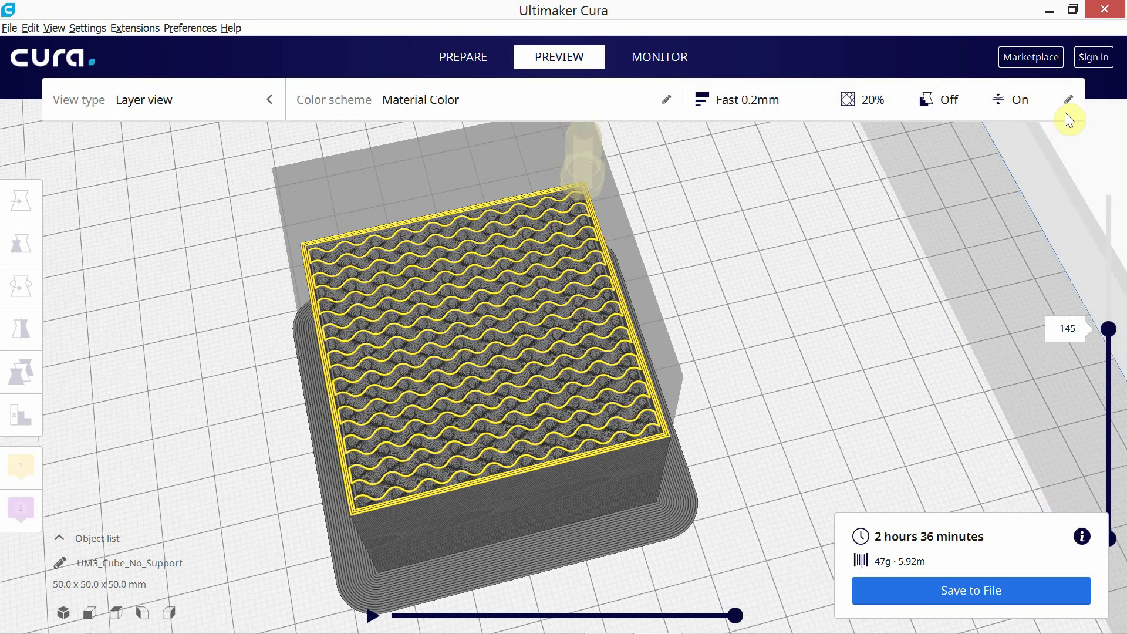
Set Extruder 1's Infill Density to 5% and its Infill Pattern to Triangles, and collapse the Infill settings
click(1070, 98)
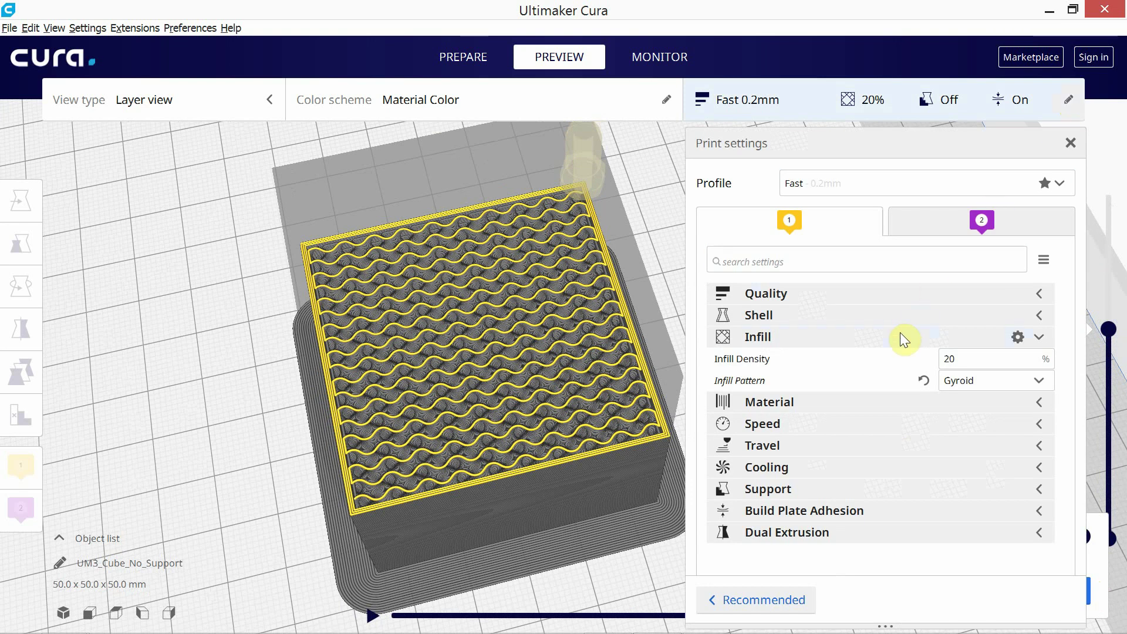
mouse_move(879, 355)
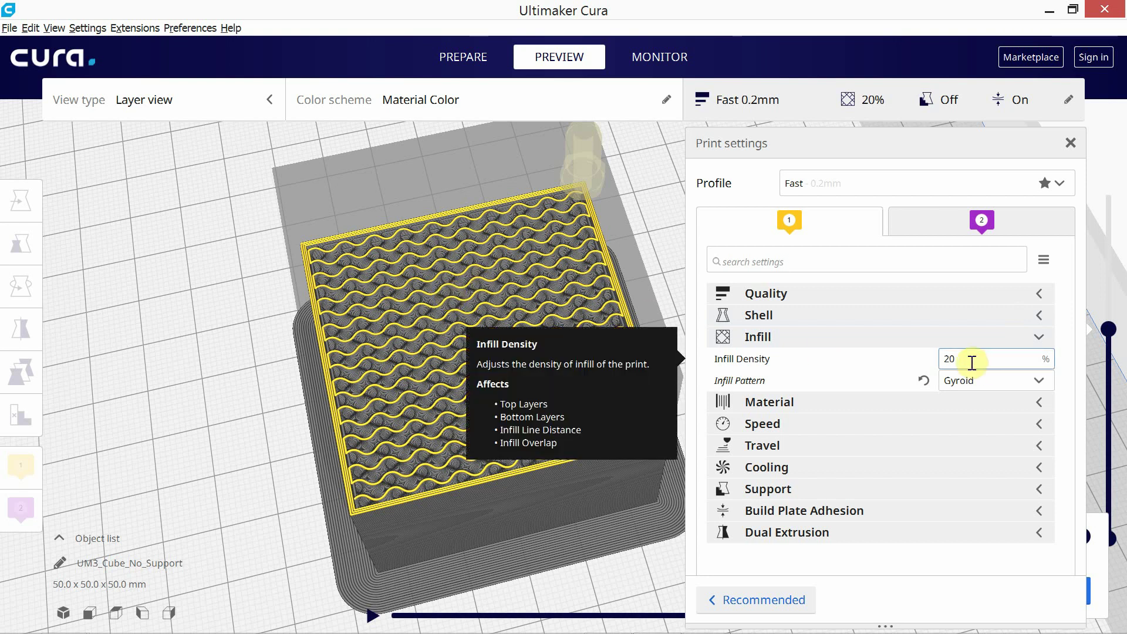
drag(964, 358, 938, 358)
text(5)
click(1041, 385)
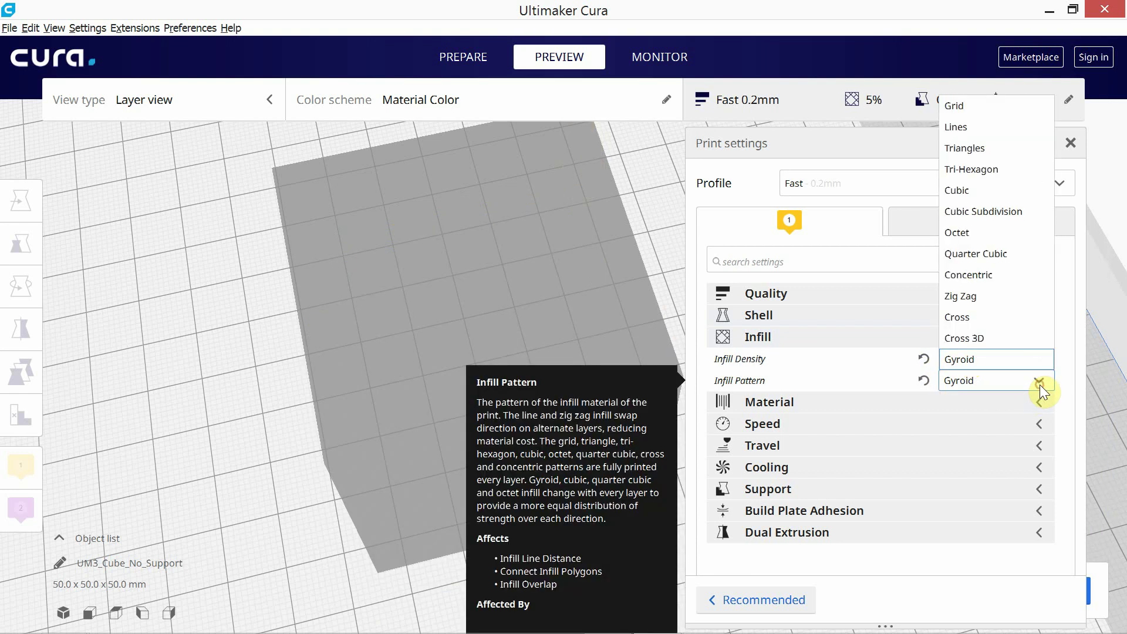
click(980, 152)
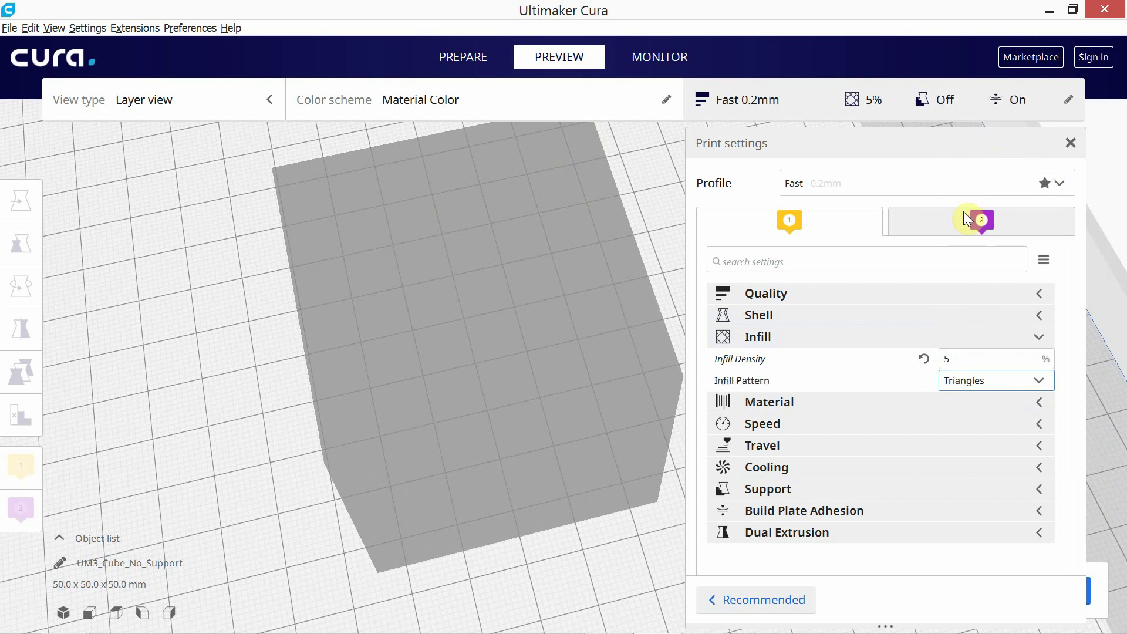
click(1038, 334)
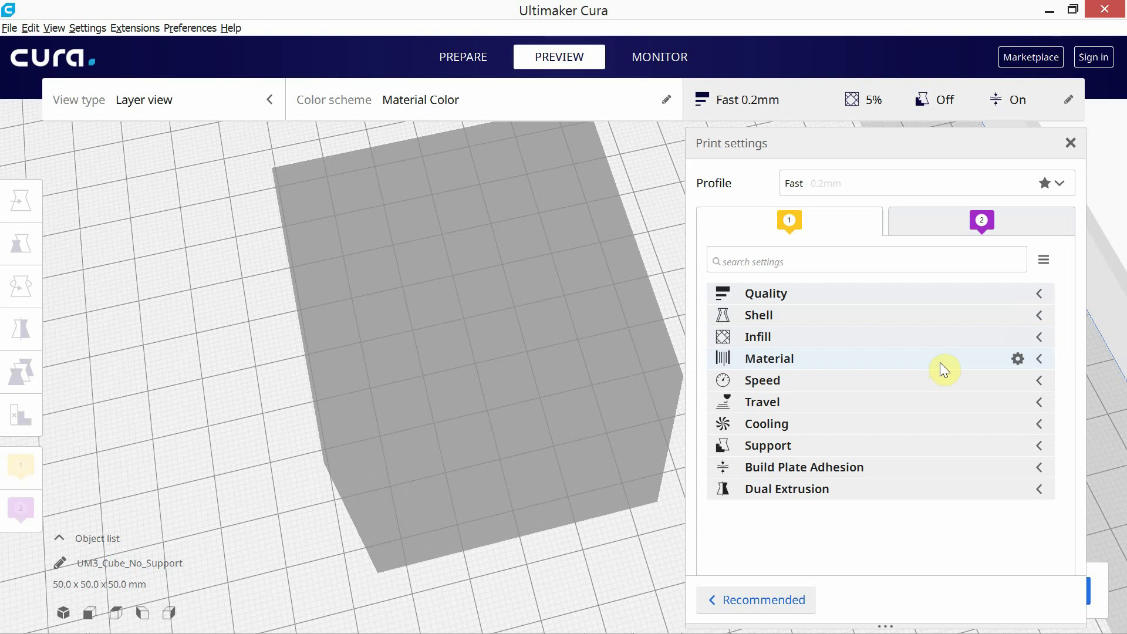
Review the Material settings for printing temperature, build plate temperature and retraction, and collapse the section
click(1040, 357)
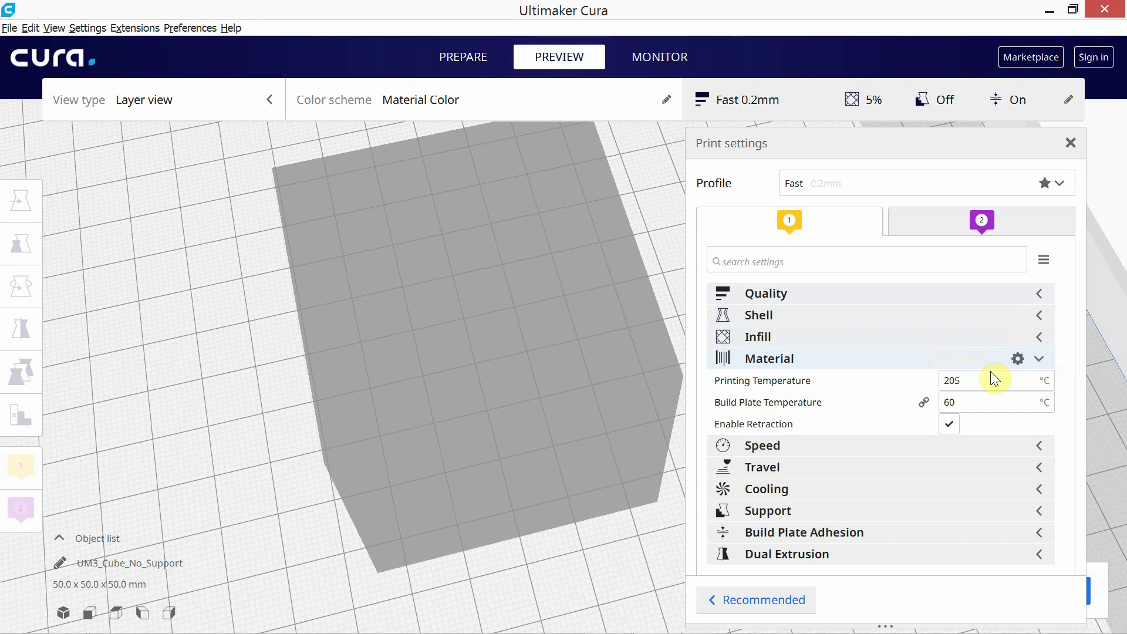
mouse_move(851, 402)
mouse_move(908, 435)
mouse_move(987, 383)
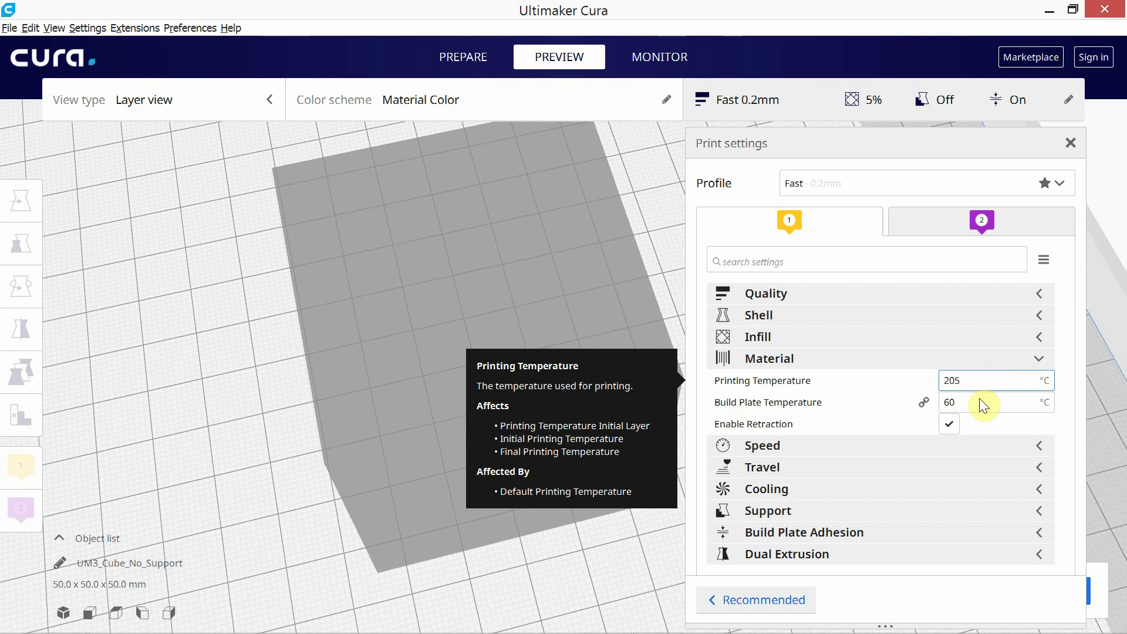
mouse_move(951, 425)
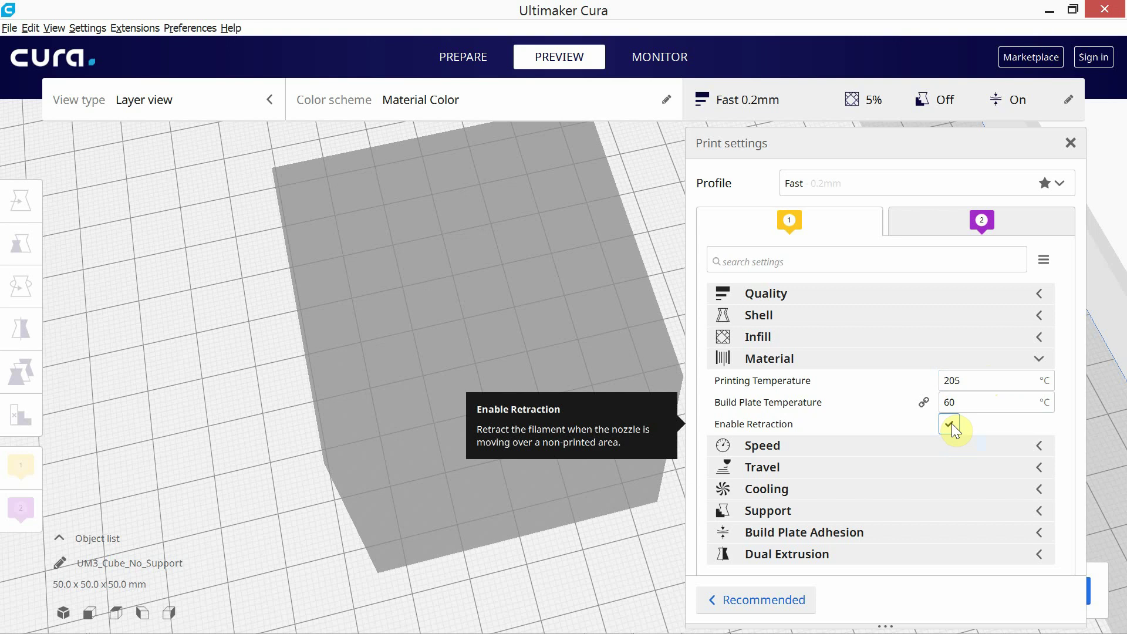
click(1040, 360)
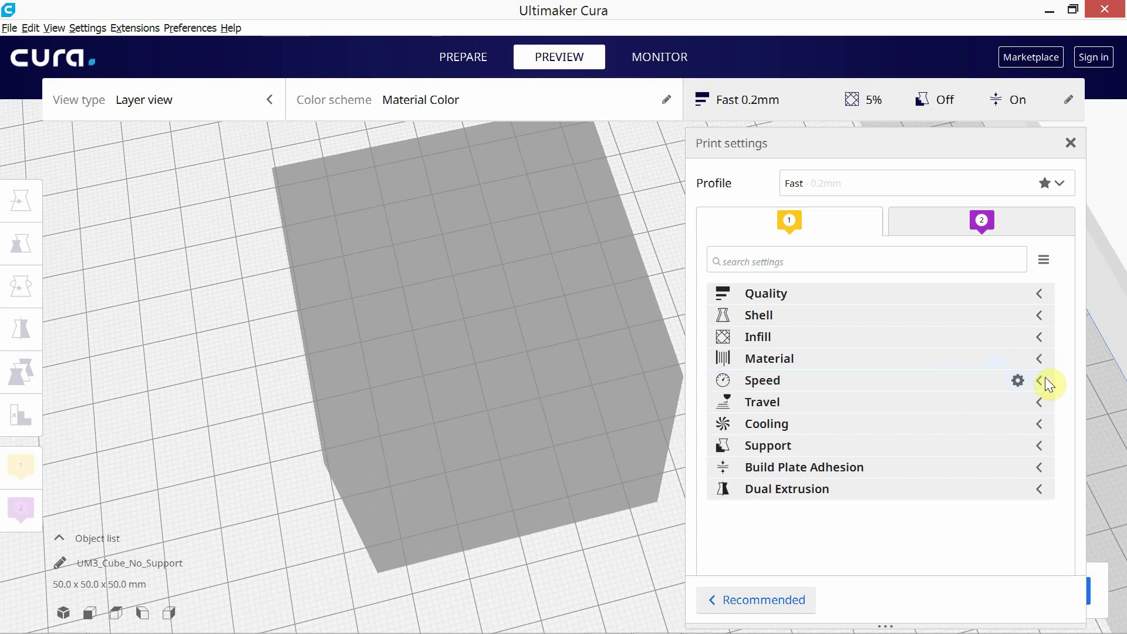
Show the Speed settings and set Extruder 1's Print Speed to 75 mm/s
click(1044, 380)
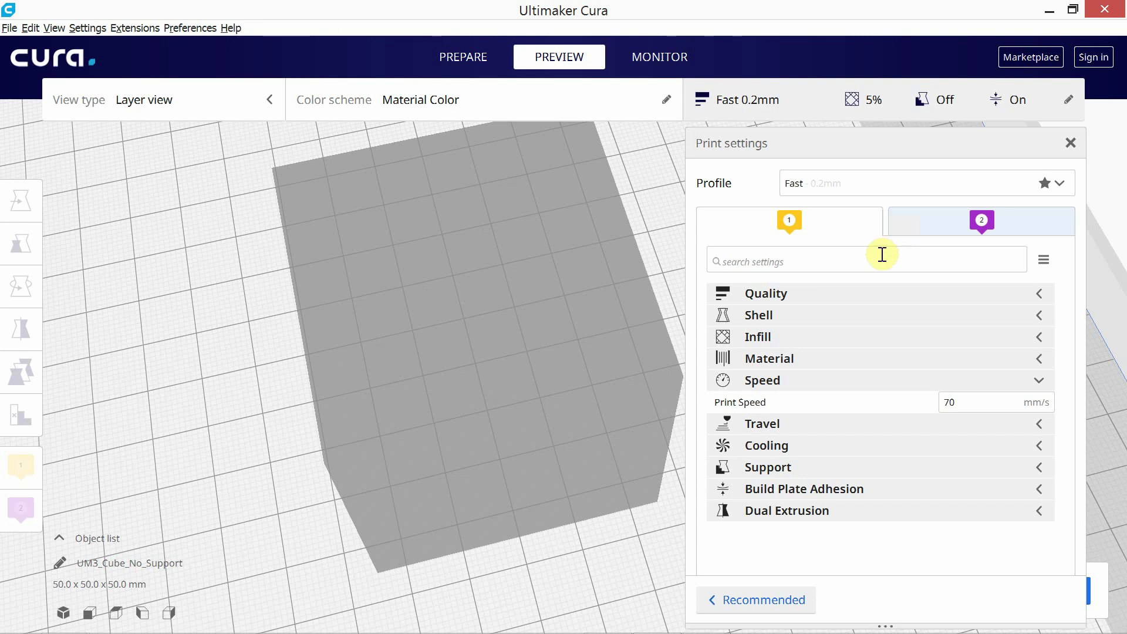
mouse_move(757, 402)
mouse_move(865, 408)
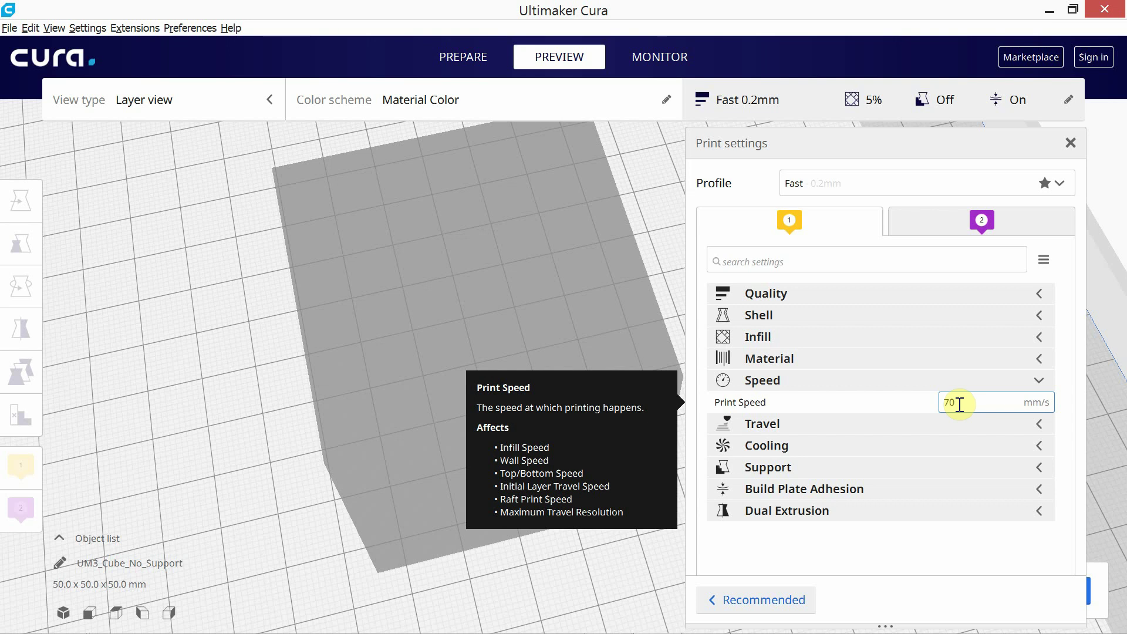
drag(959, 405, 943, 405)
text(75)
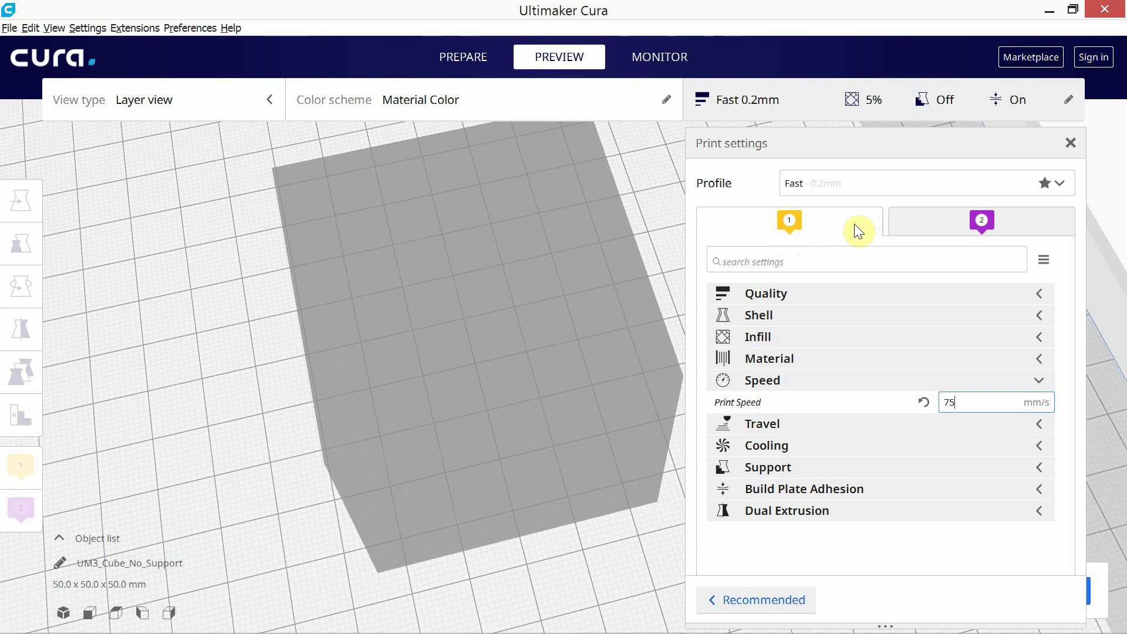
Set Extruder 2's Print Speed to 45 mm/s and collapse the Speed settings
click(939, 221)
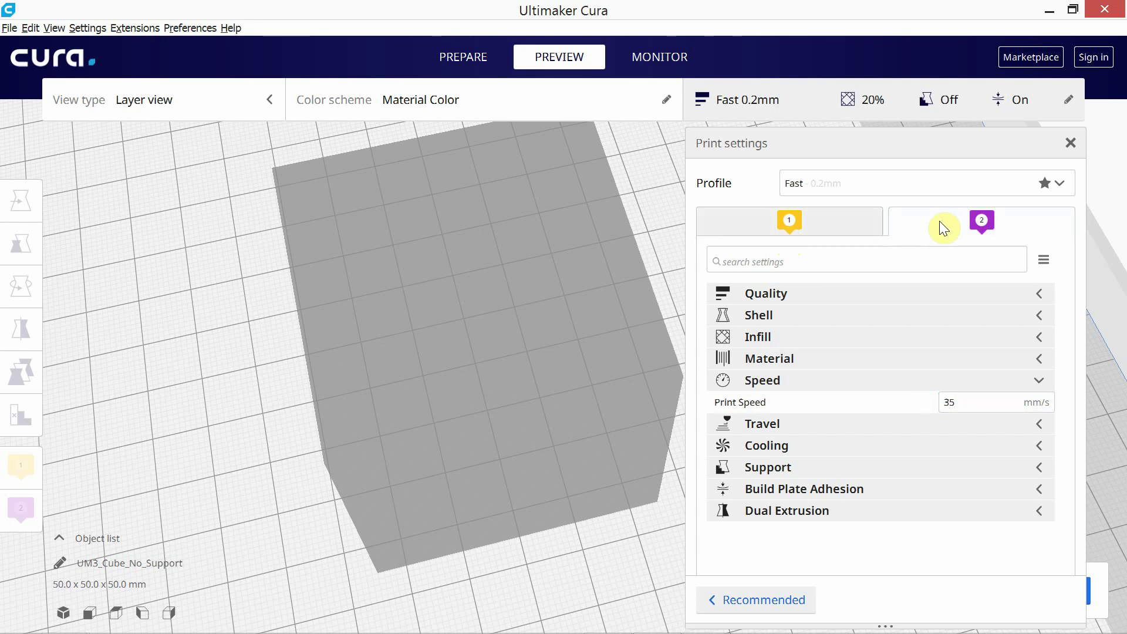
click(964, 402)
text(45)
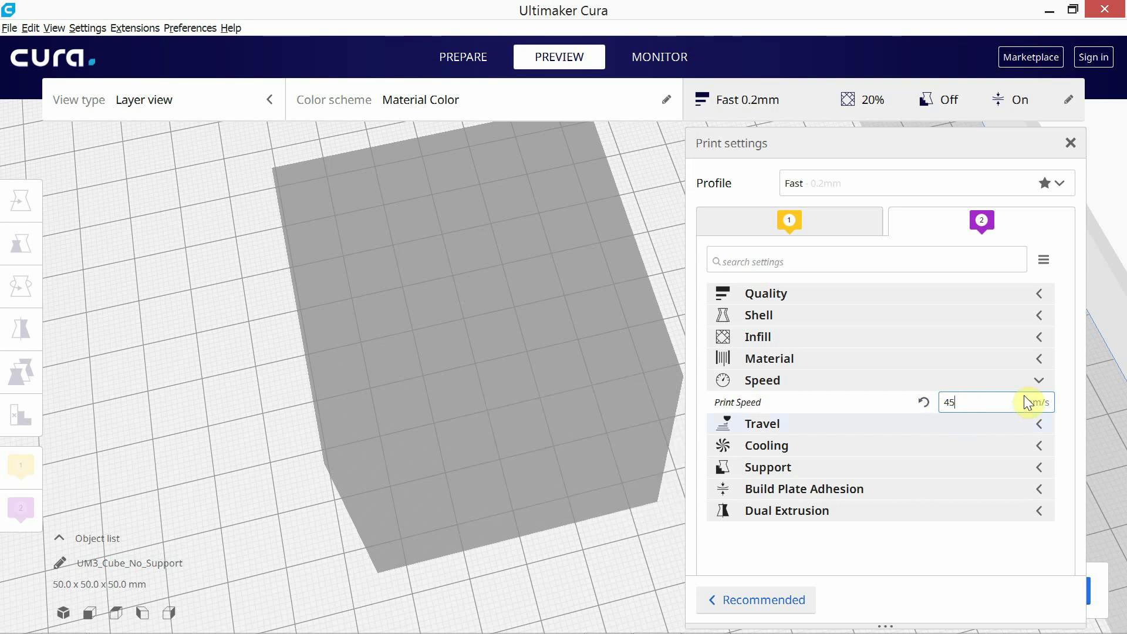
click(1042, 380)
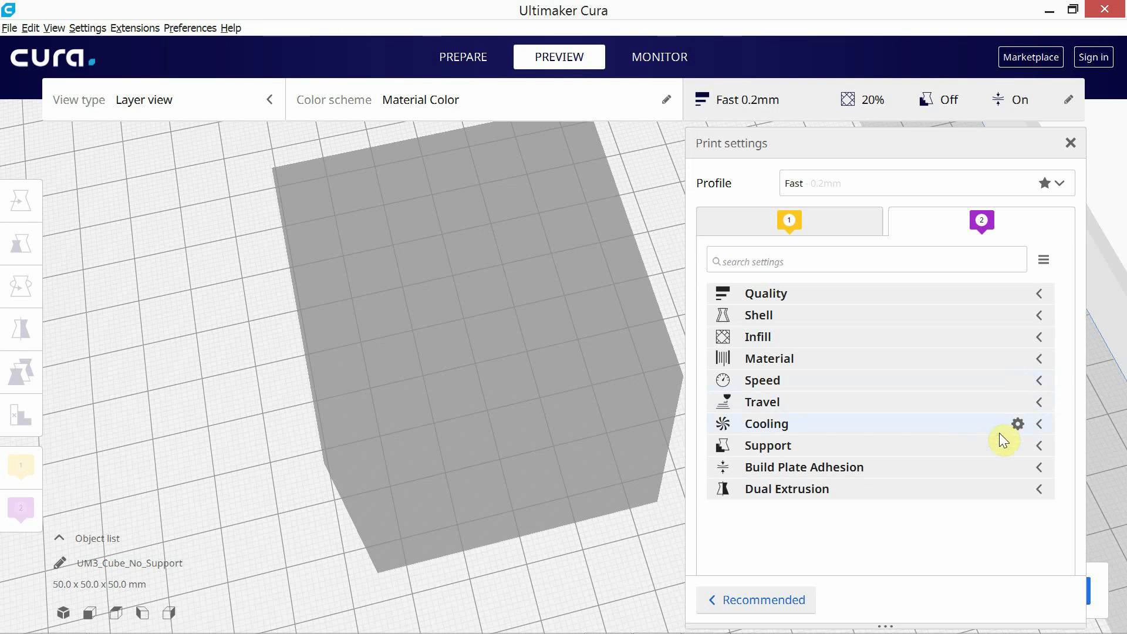
Review Extruder 2's Travel, Cooling and Support settings, collapsing each section after checking it
click(1040, 407)
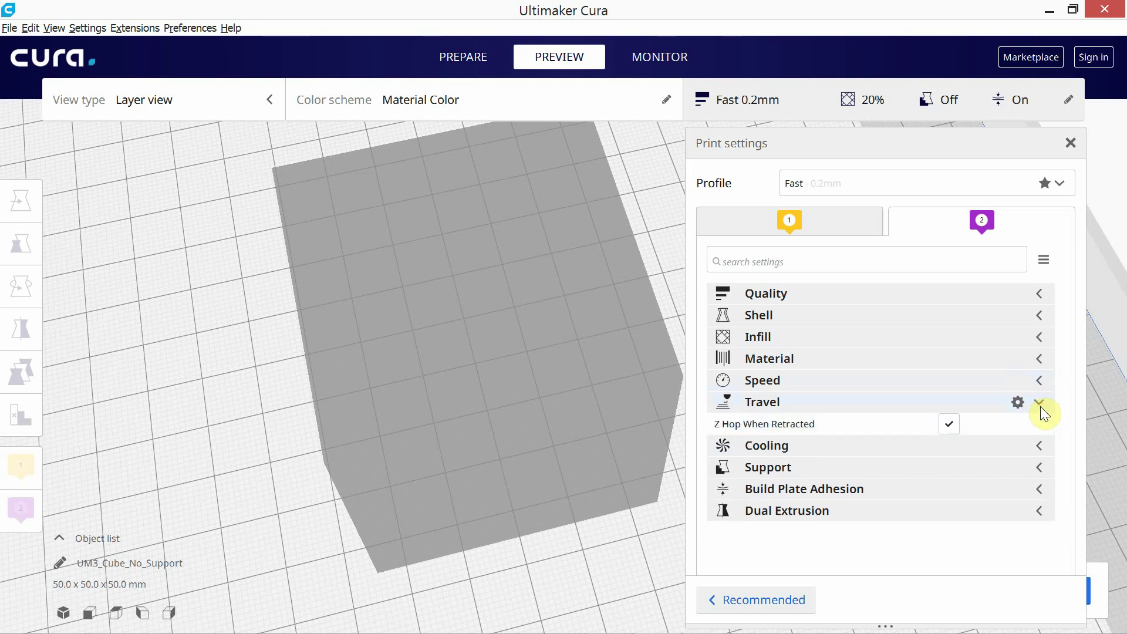
mouse_move(825, 429)
click(1039, 403)
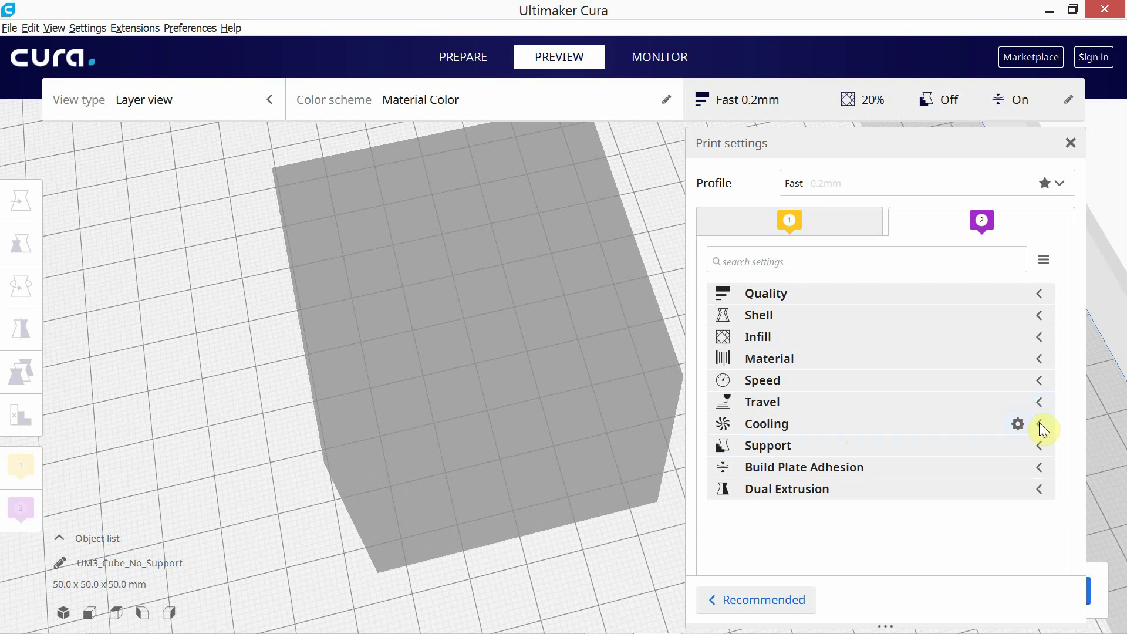
click(1039, 424)
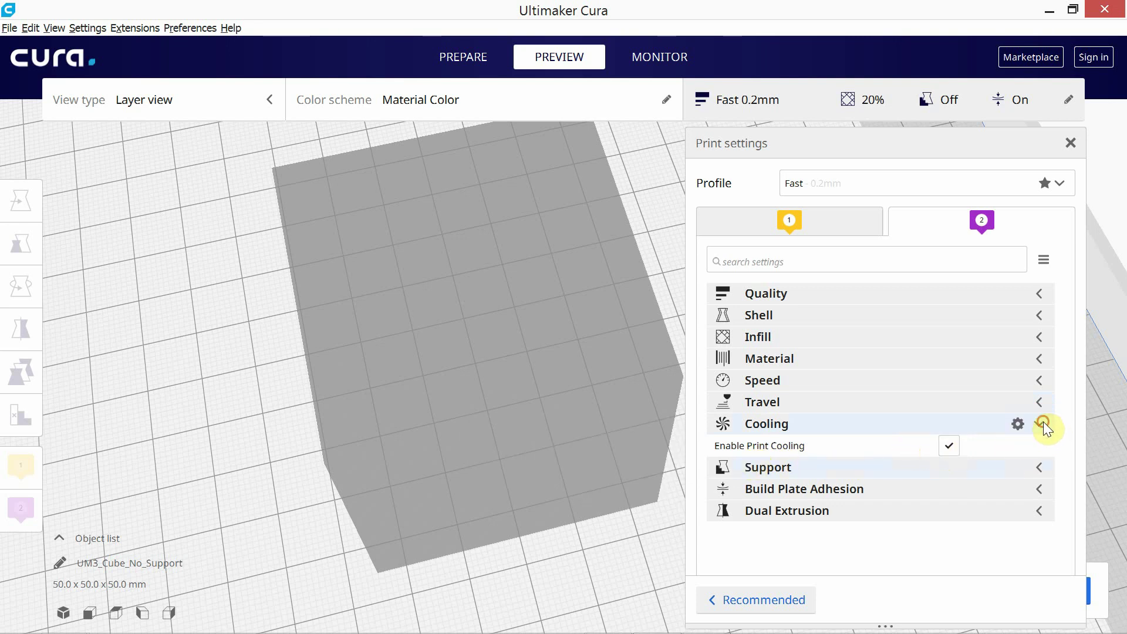
click(1043, 423)
click(1040, 447)
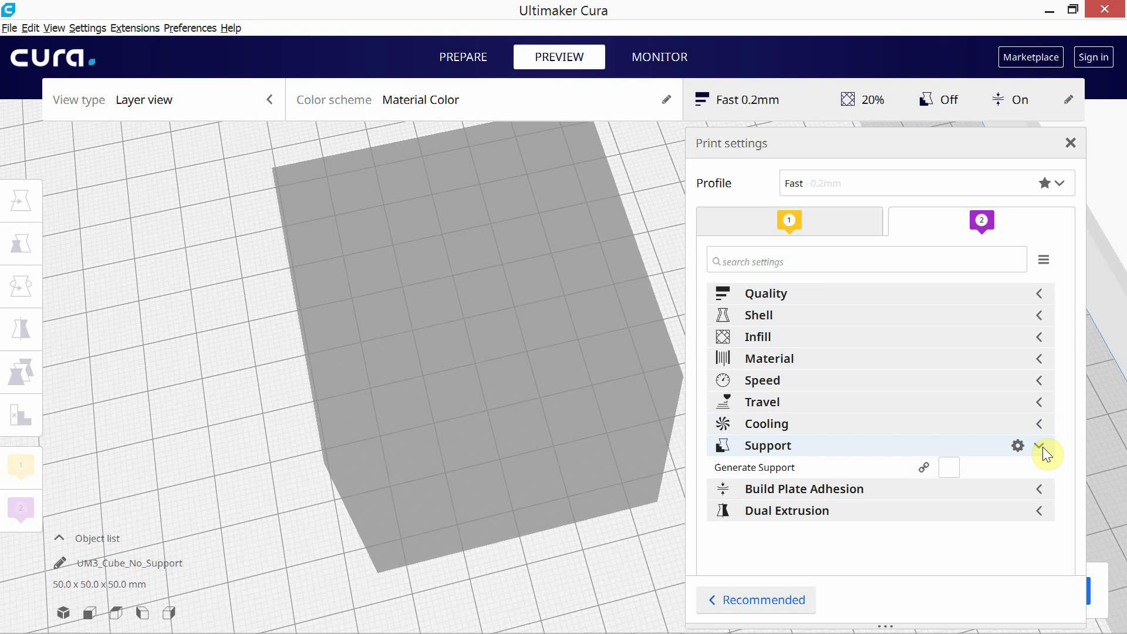
click(1041, 448)
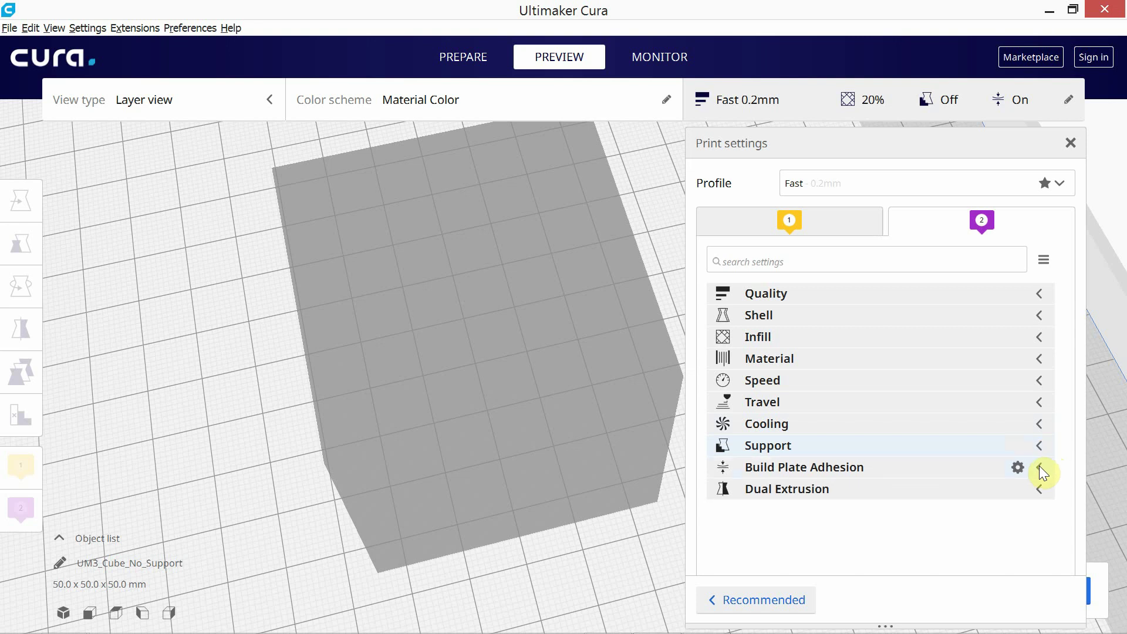
Review the prime blob and Build Plate Adhesion Type options, and set the Build Plate Adhesion Extruder to Extruder 2
click(1043, 466)
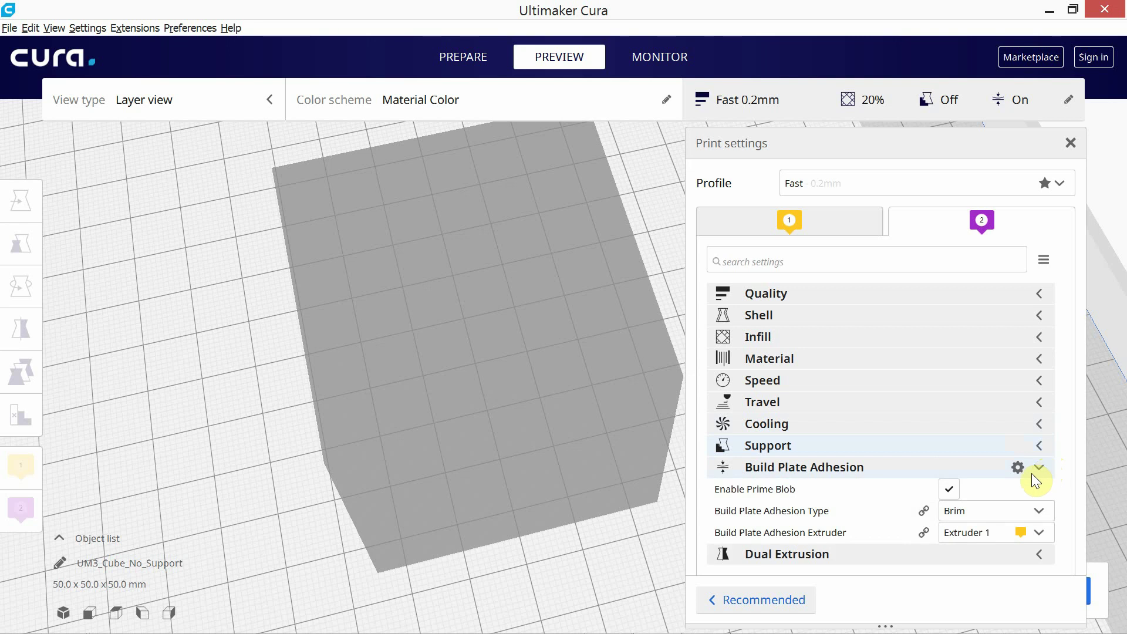
mouse_move(921, 491)
click(1048, 511)
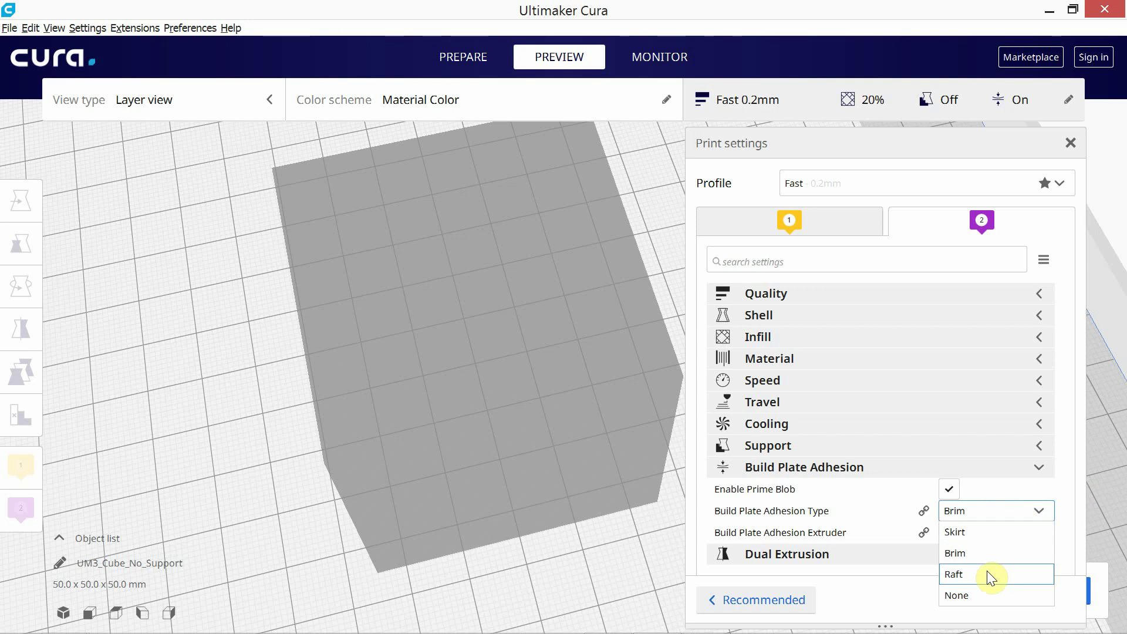
click(1022, 492)
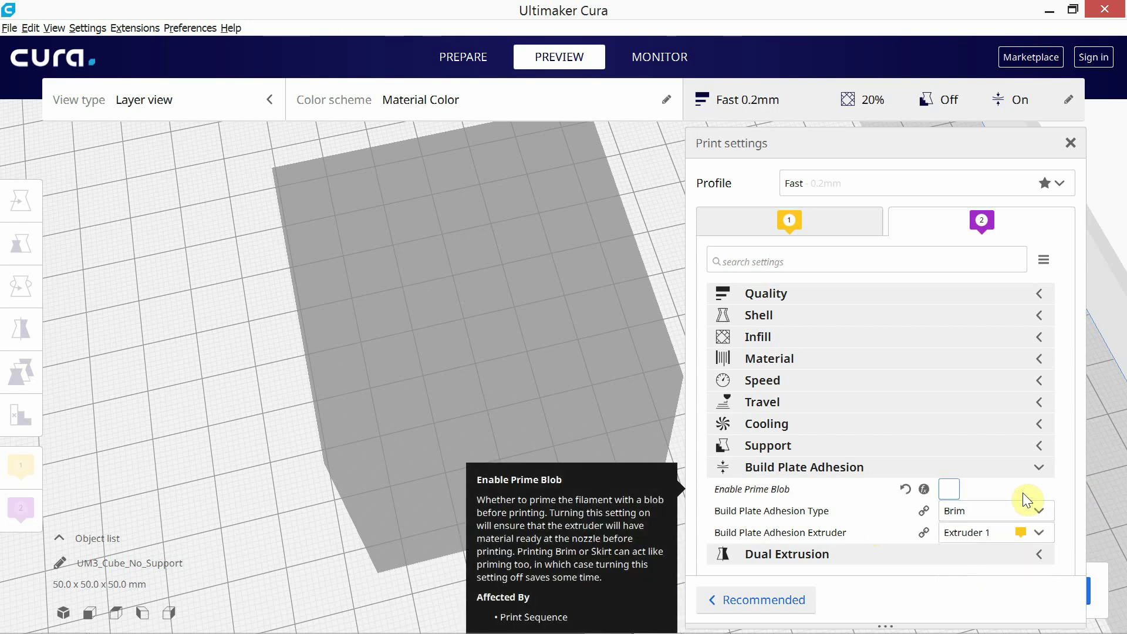
click(957, 489)
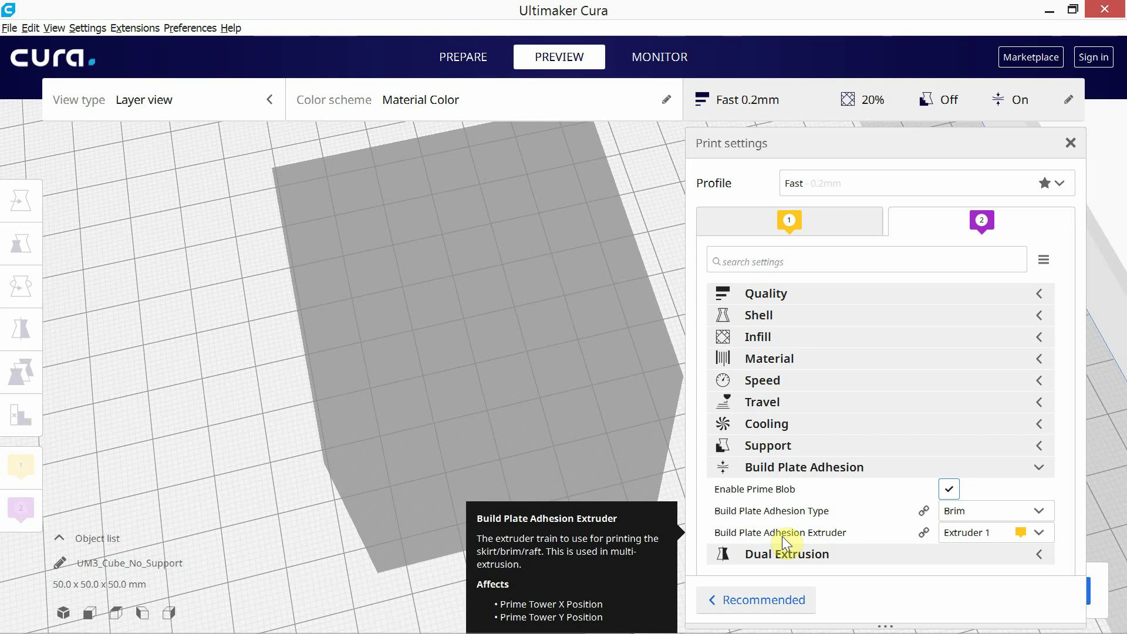
click(1043, 530)
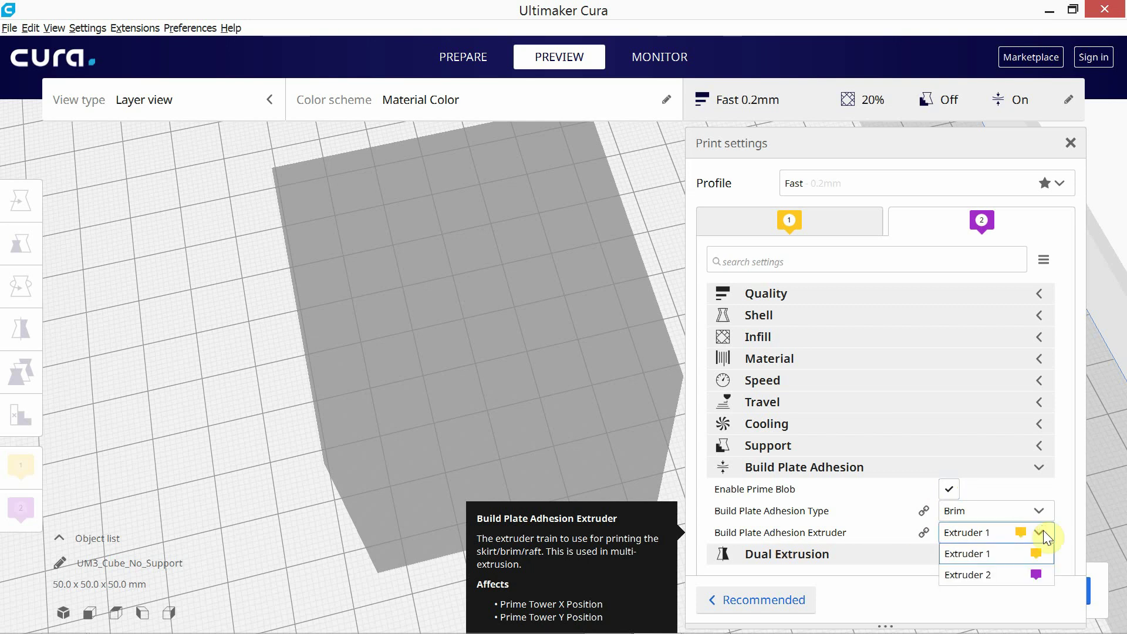
click(1010, 575)
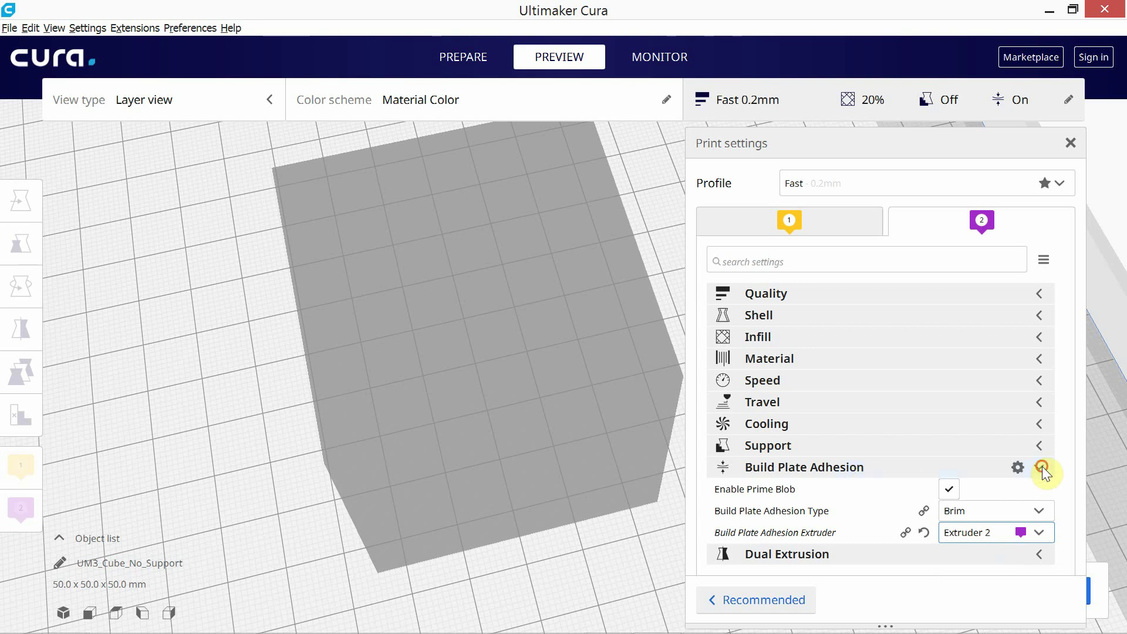
click(1043, 467)
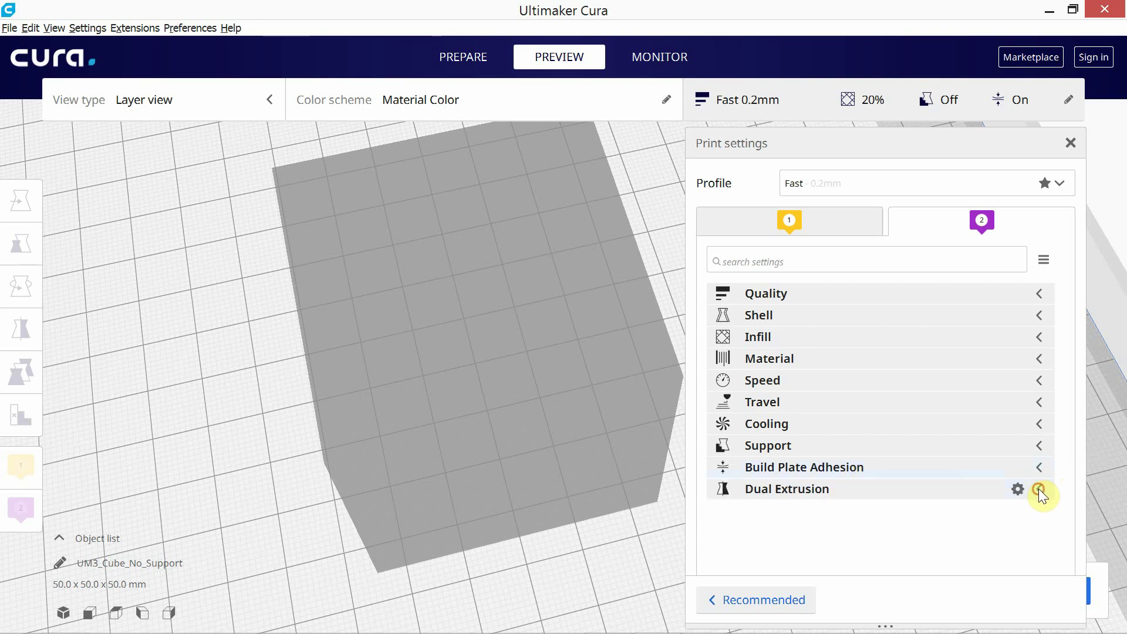
Expand the Dual Extrusion settings, enable the prime tower to check its placement on the build plate, and disable it again
click(1038, 489)
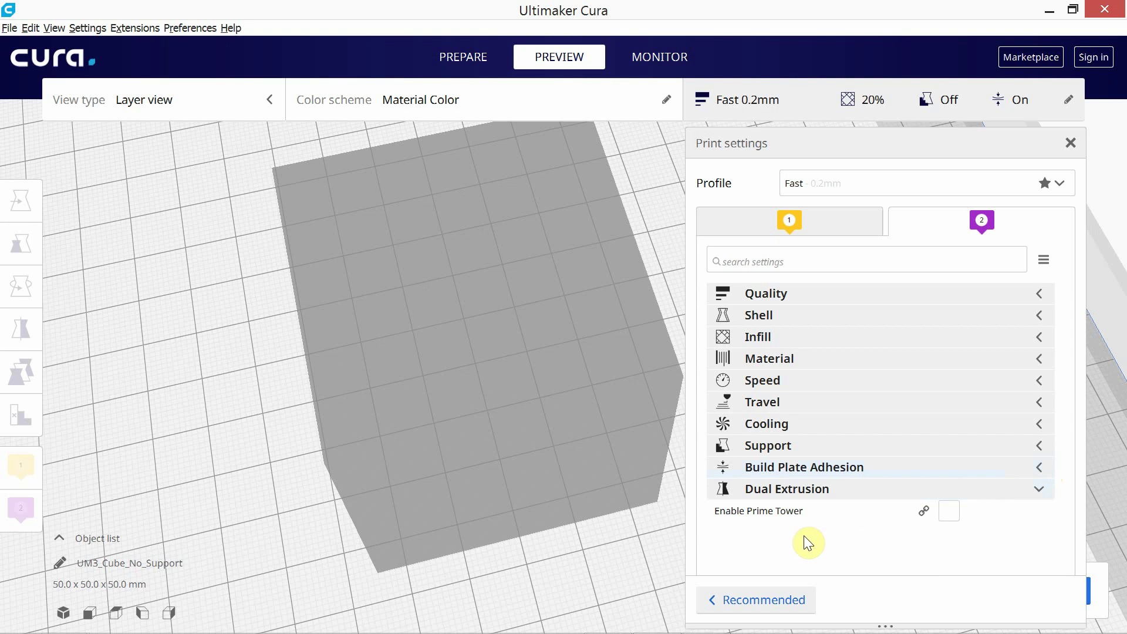
scroll(488, 453, down, 10)
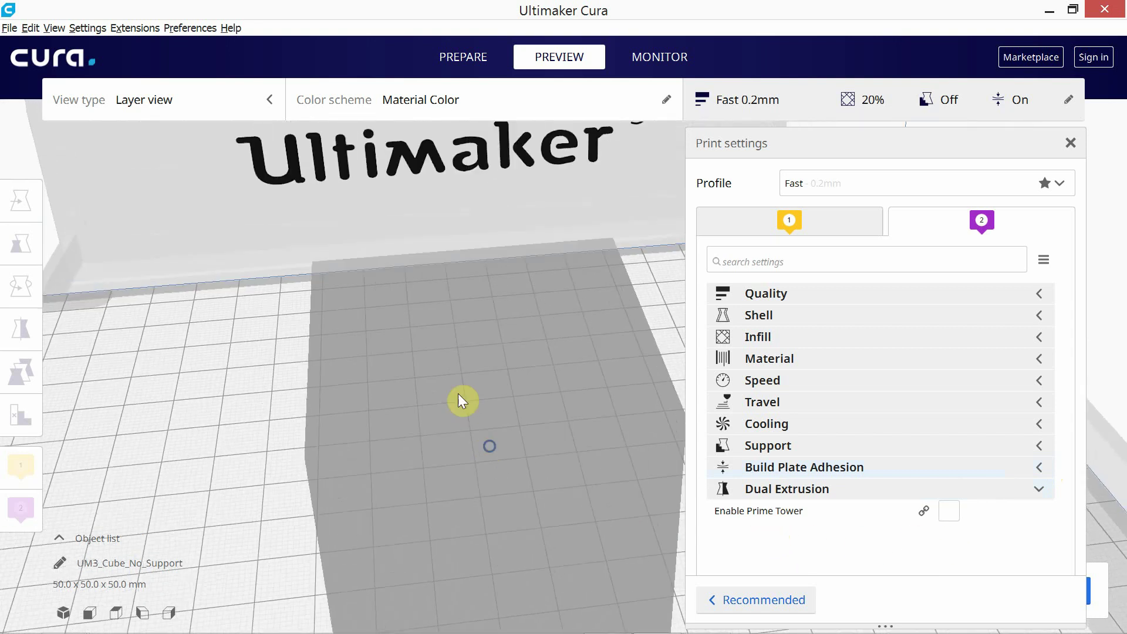
middle_drag(461, 397, 232, 357)
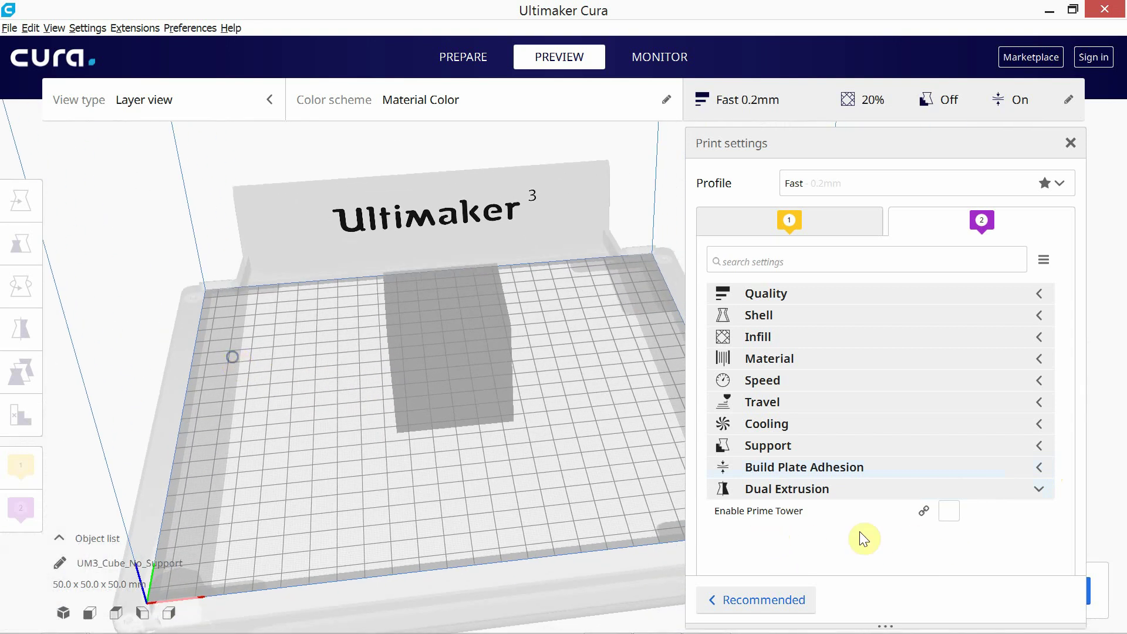
click(949, 510)
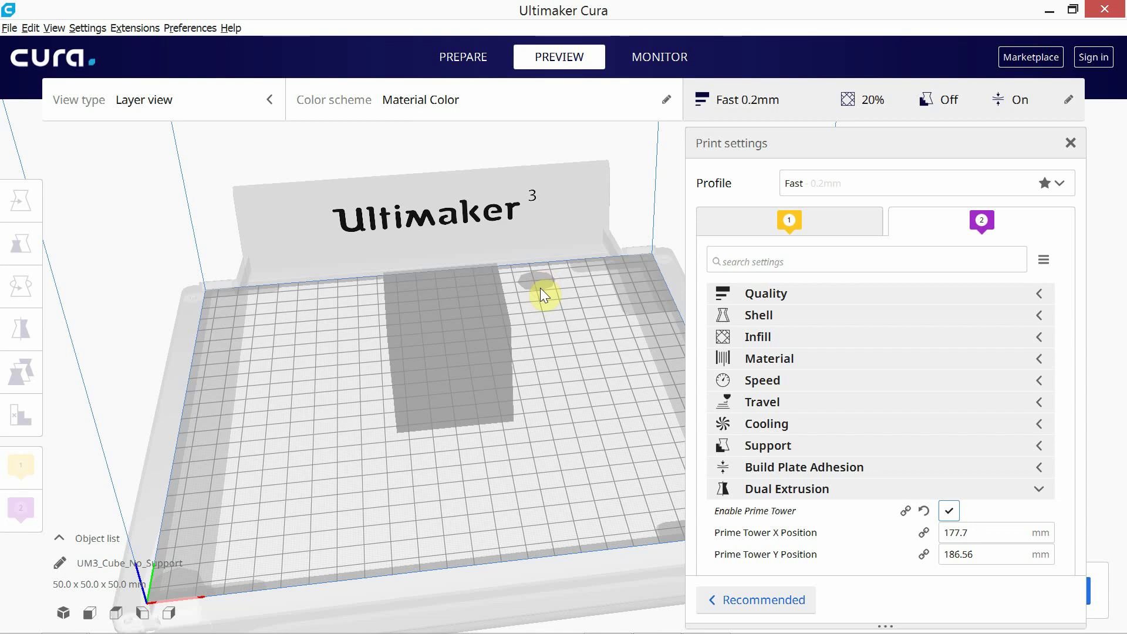
click(947, 510)
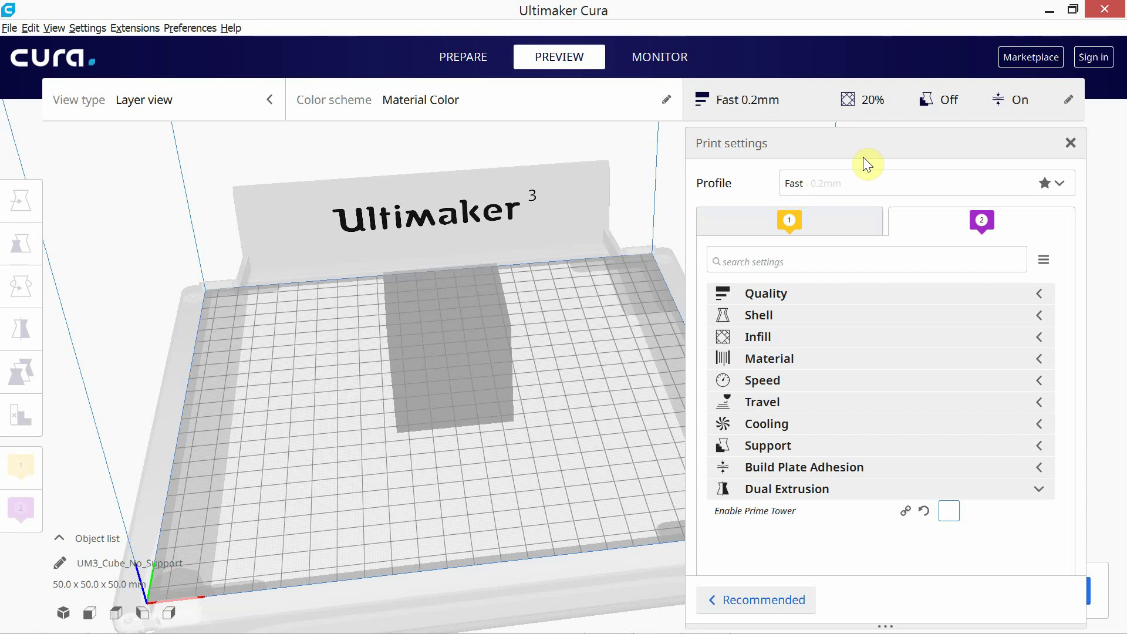
Close the print settings and slice the cube
click(1070, 144)
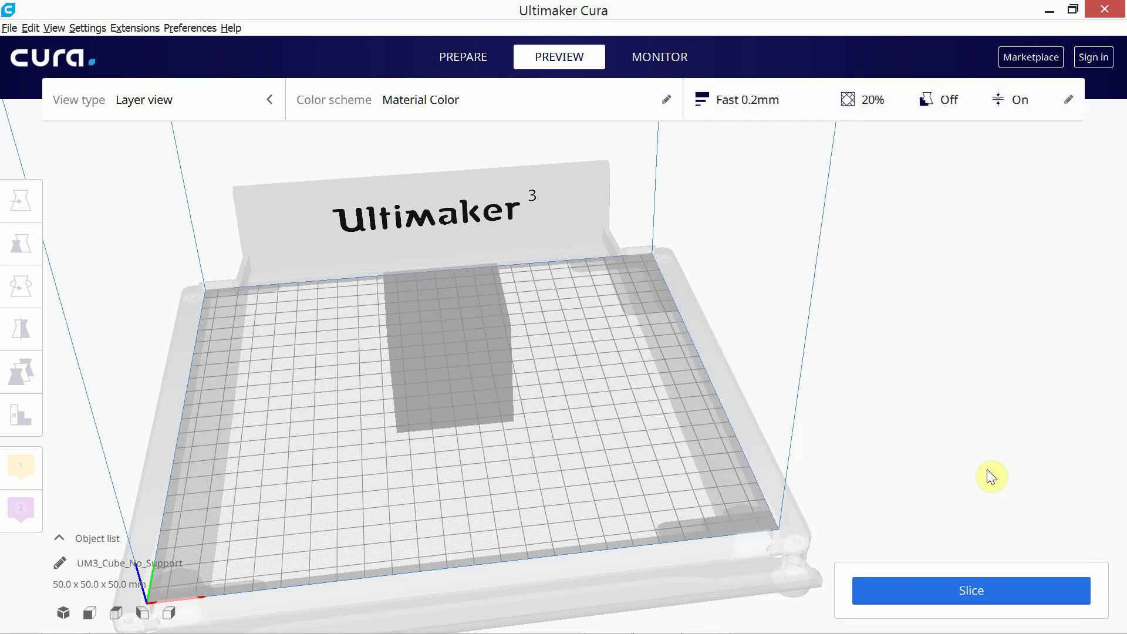
click(947, 584)
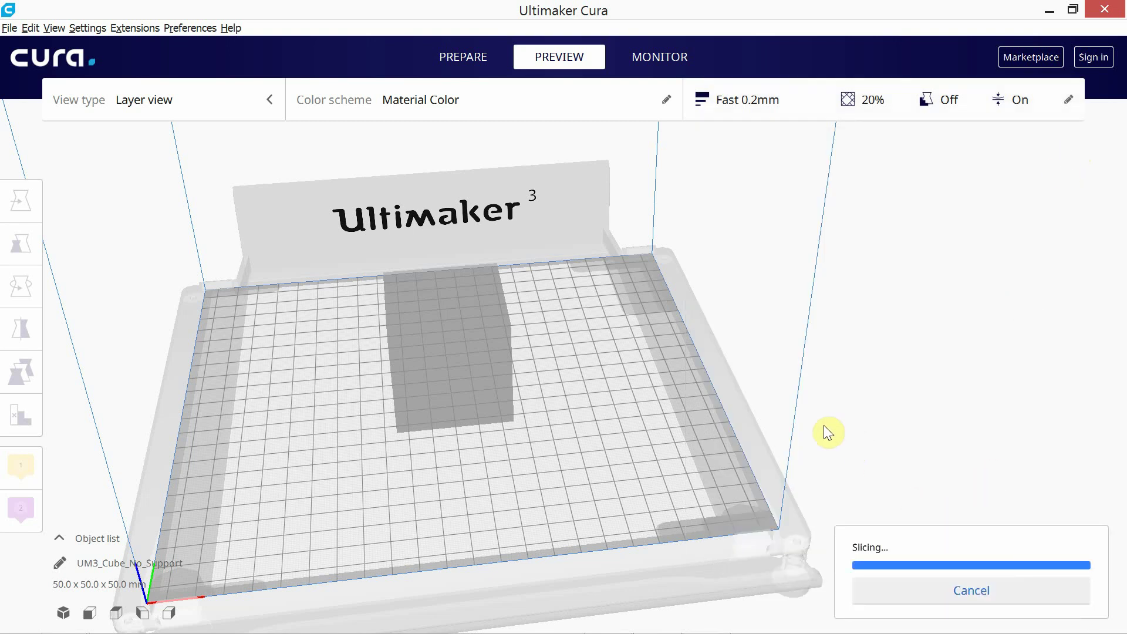
right_drag(566, 362, 617, 364)
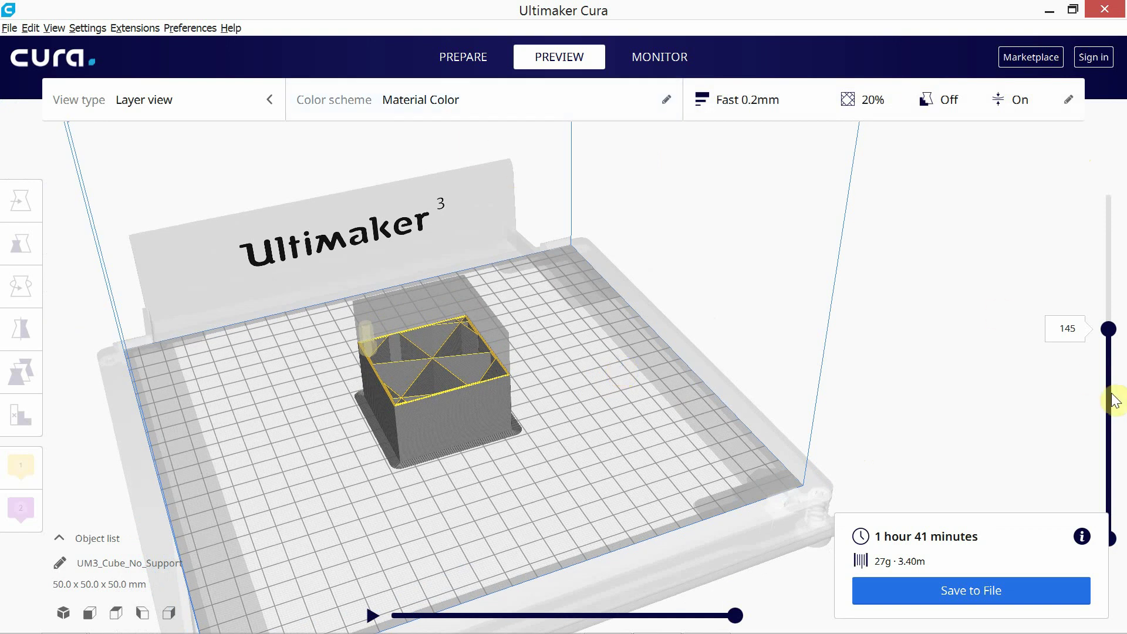
Show all layers of the sliced cube up to layer 249 and inspect its walls and brim
drag(1118, 254, 1119, 195)
right_drag(676, 344, 626, 369)
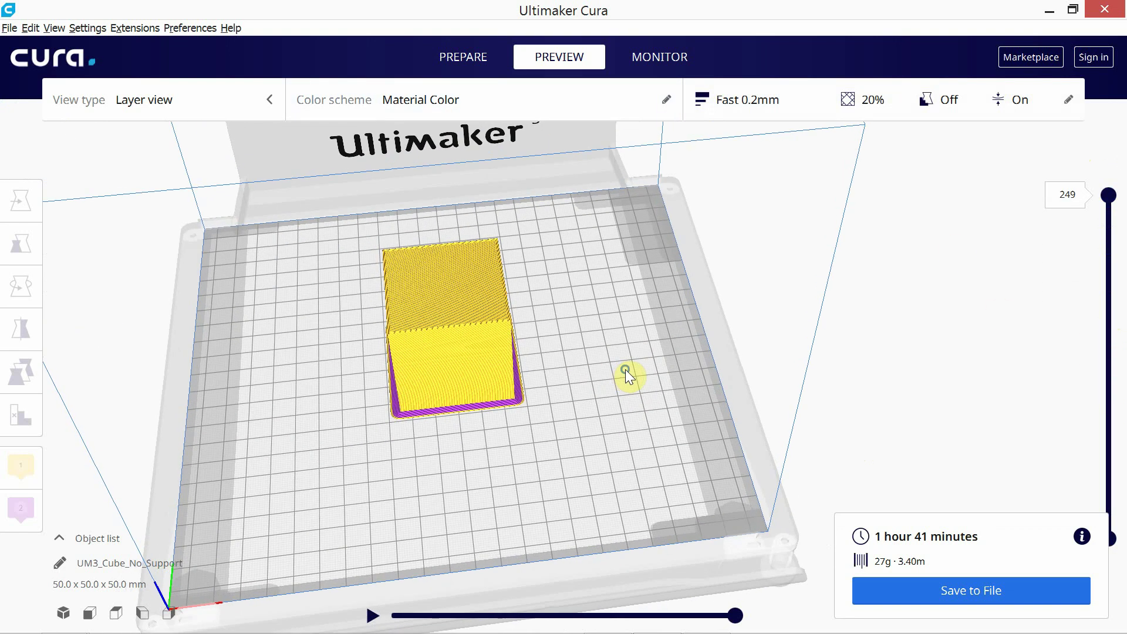
middle_drag(527, 390, 633, 450)
right_drag(485, 442, 478, 401)
middle_drag(476, 400, 553, 367)
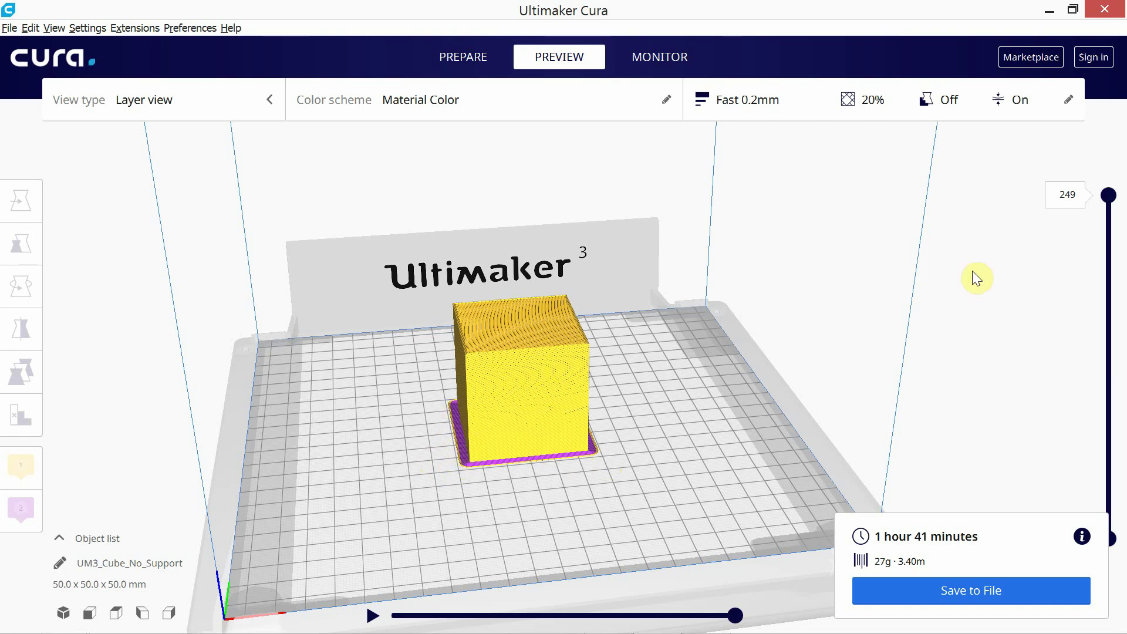
Lower the preview to layer 159 to examine the cube's infill, and restore the full view up to layer 249
drag(1109, 195, 1121, 317)
right_drag(772, 391, 785, 443)
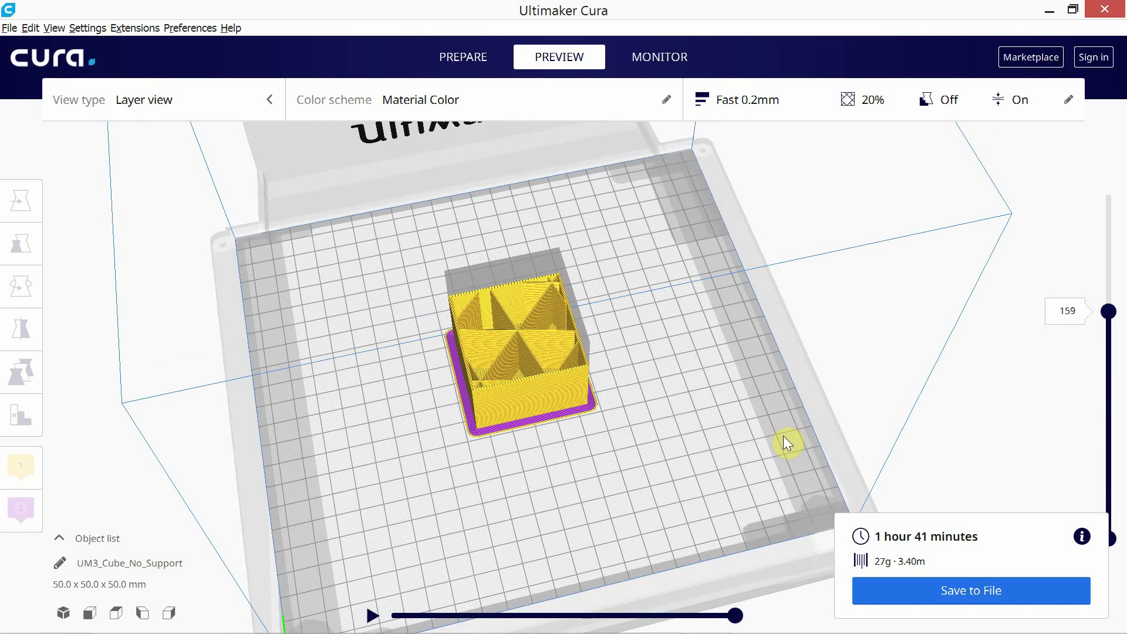
scroll(517, 356, up, 5)
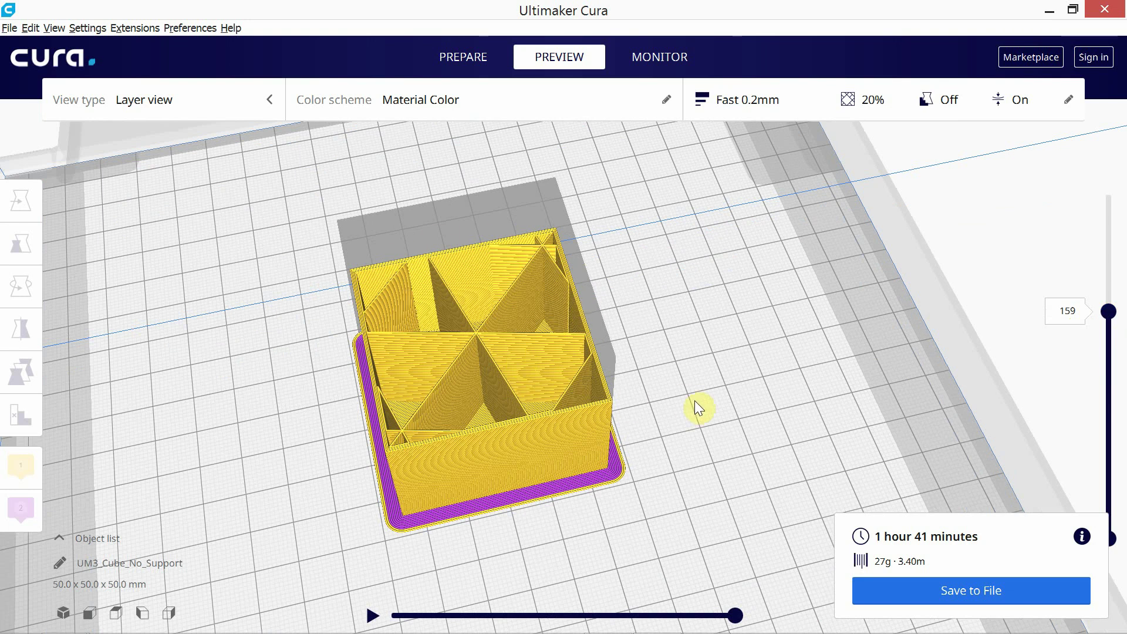
scroll(702, 336, down, 6)
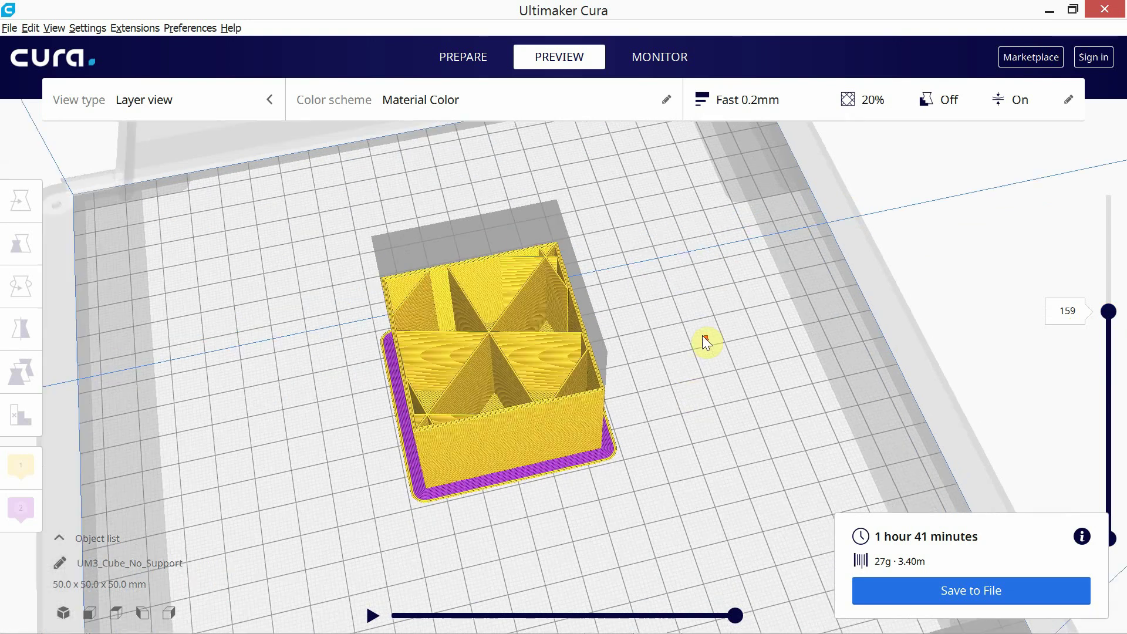
right_drag(644, 362, 619, 354)
middle_drag(619, 354, 688, 336)
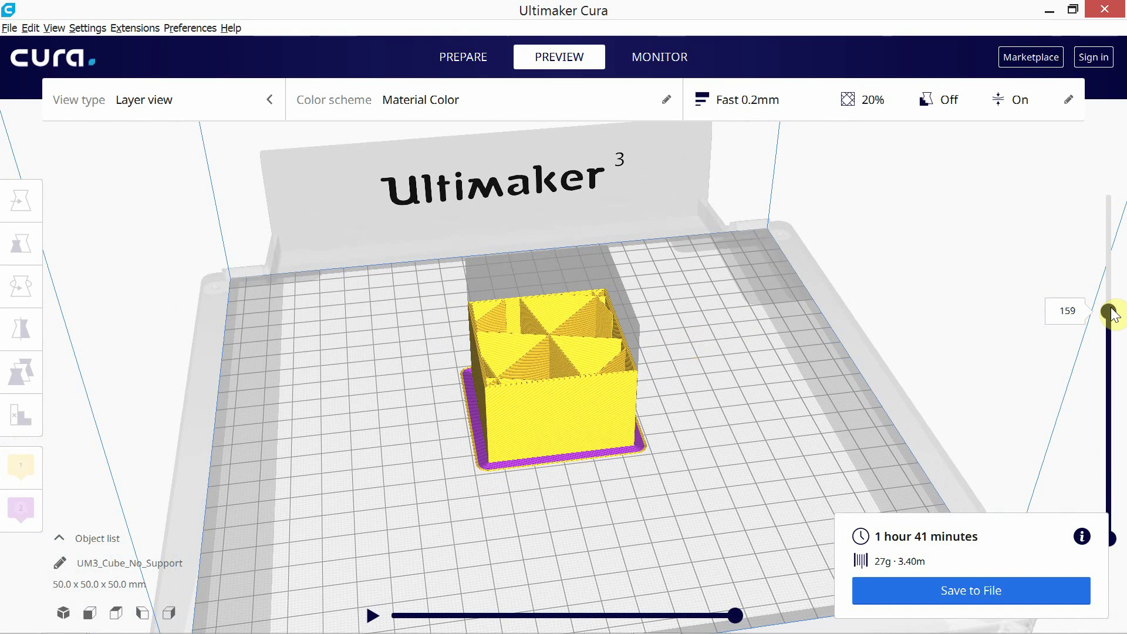
drag(1111, 312, 1121, 171)
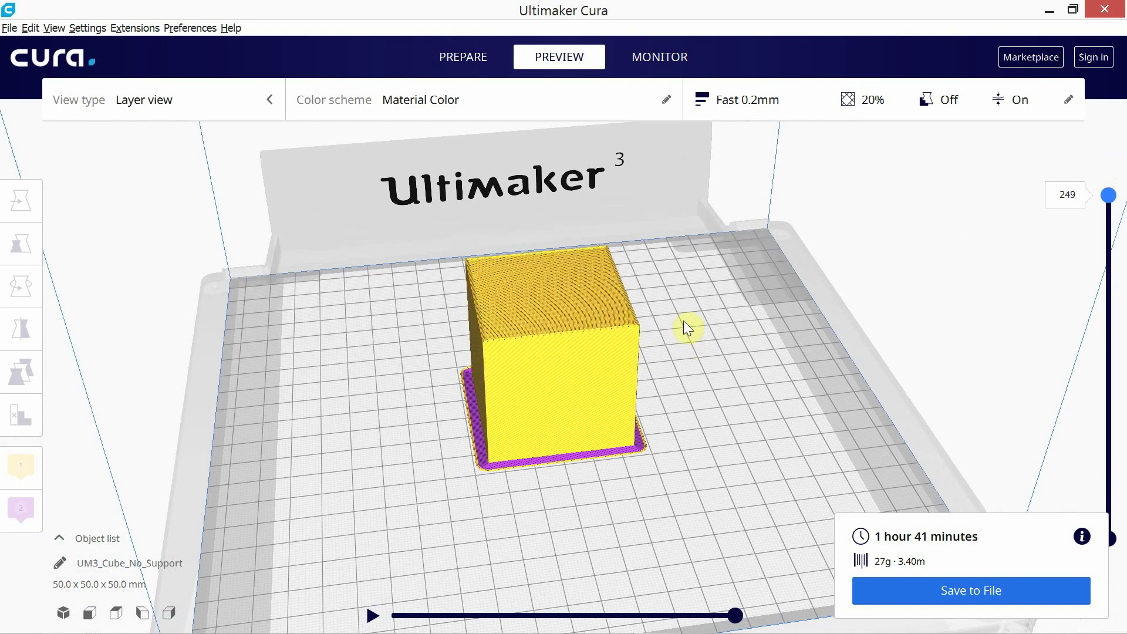
right_drag(641, 351, 644, 335)
middle_drag(529, 380, 589, 379)
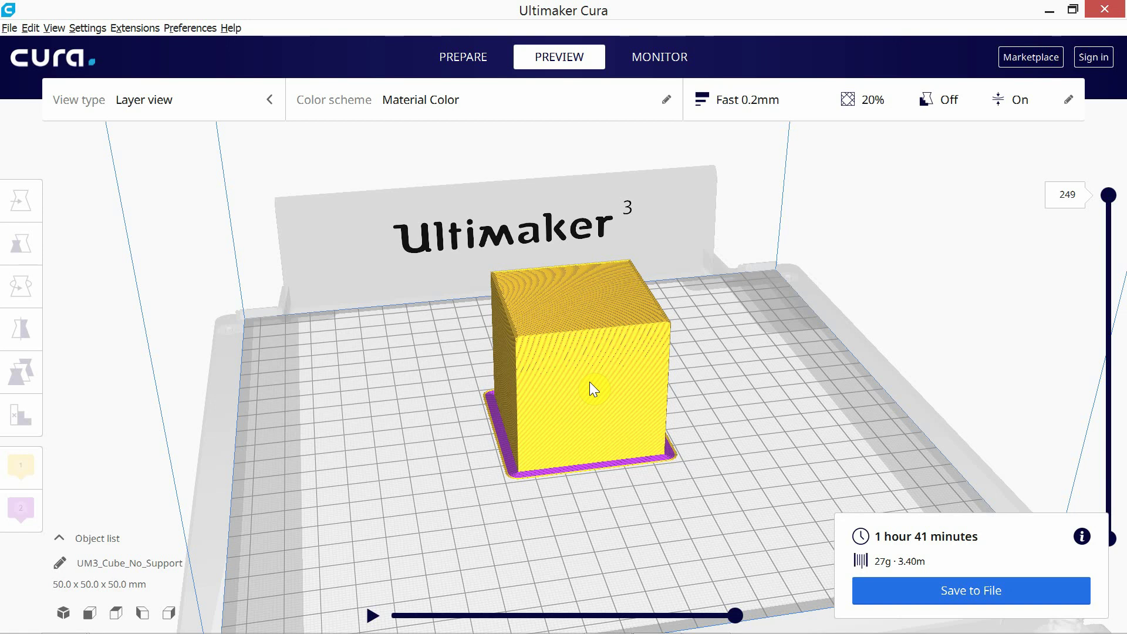
Return to the Prepare stage and open the Support model from the Cura folder
click(466, 59)
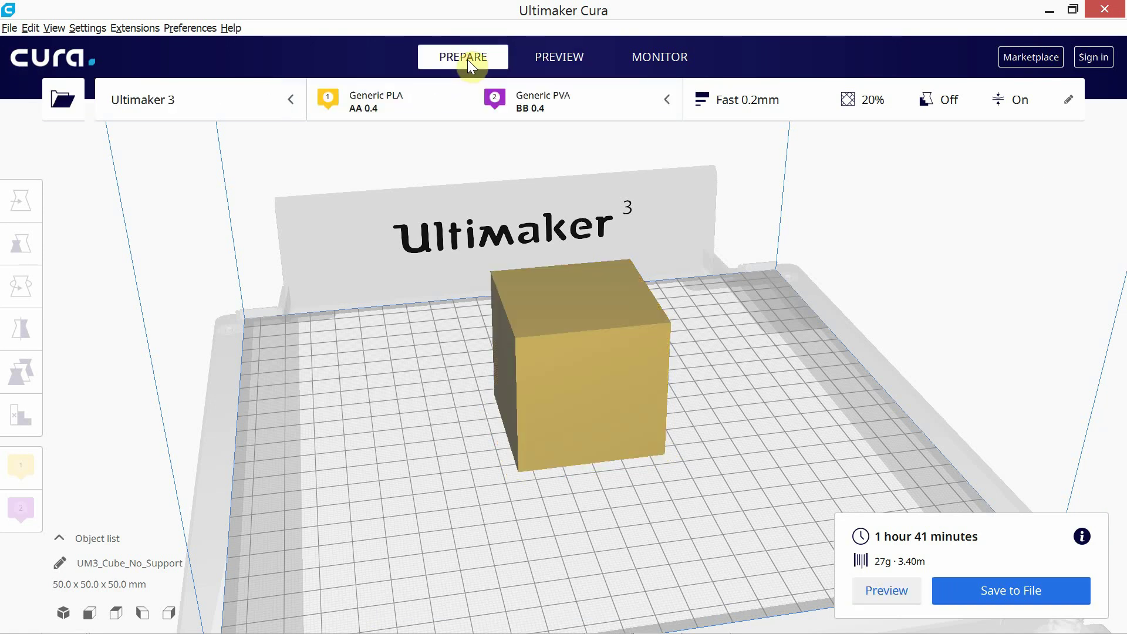
click(10, 29)
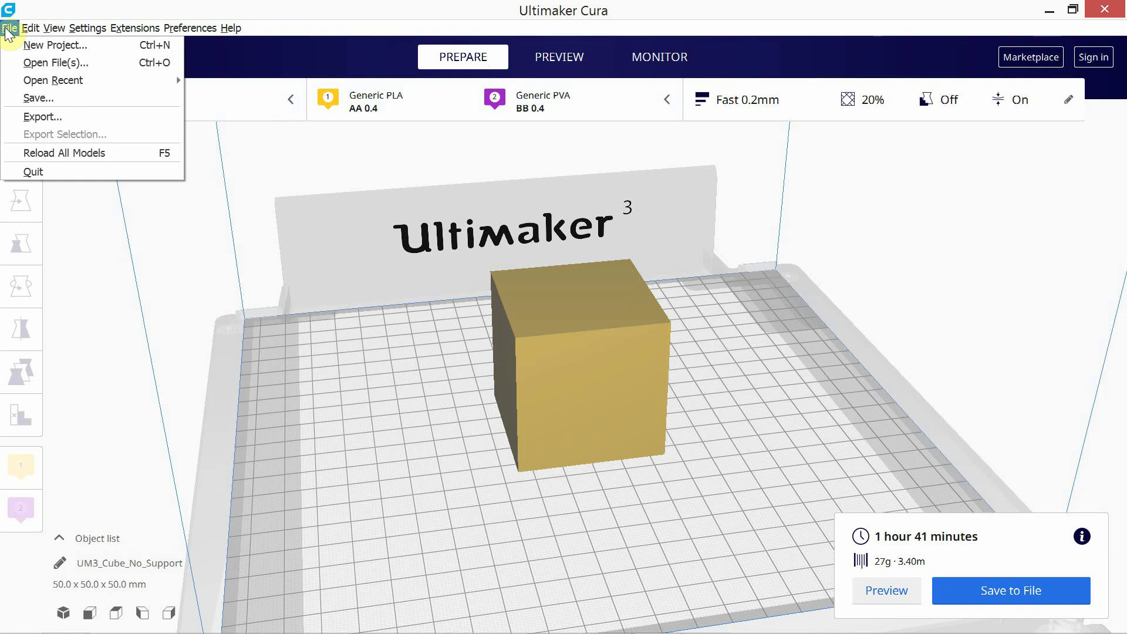
click(22, 67)
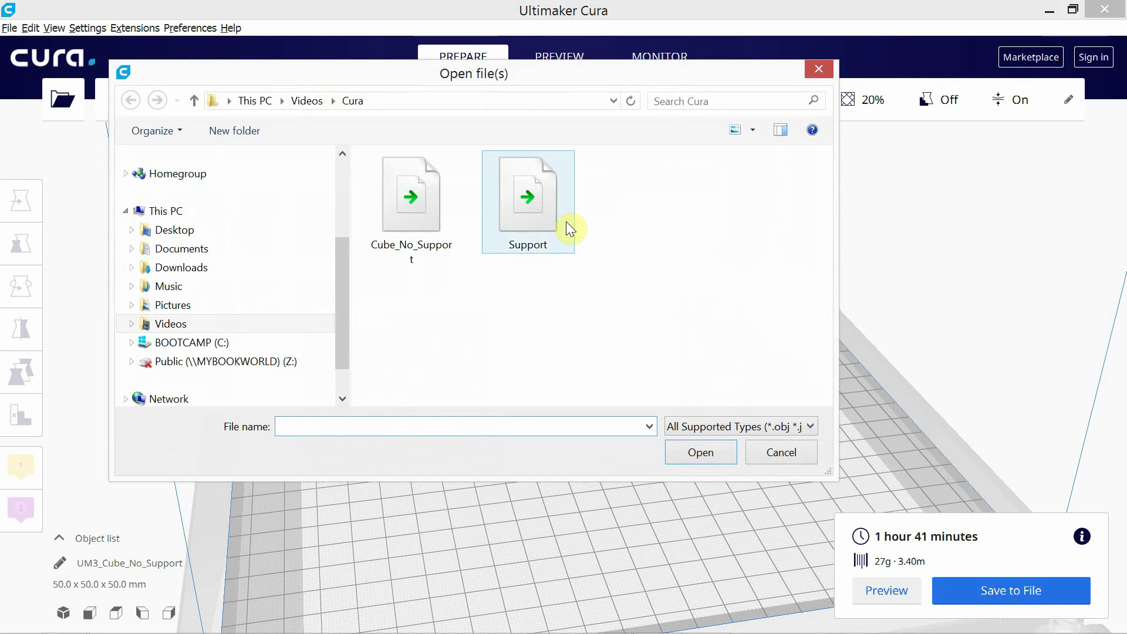
click(515, 216)
click(696, 450)
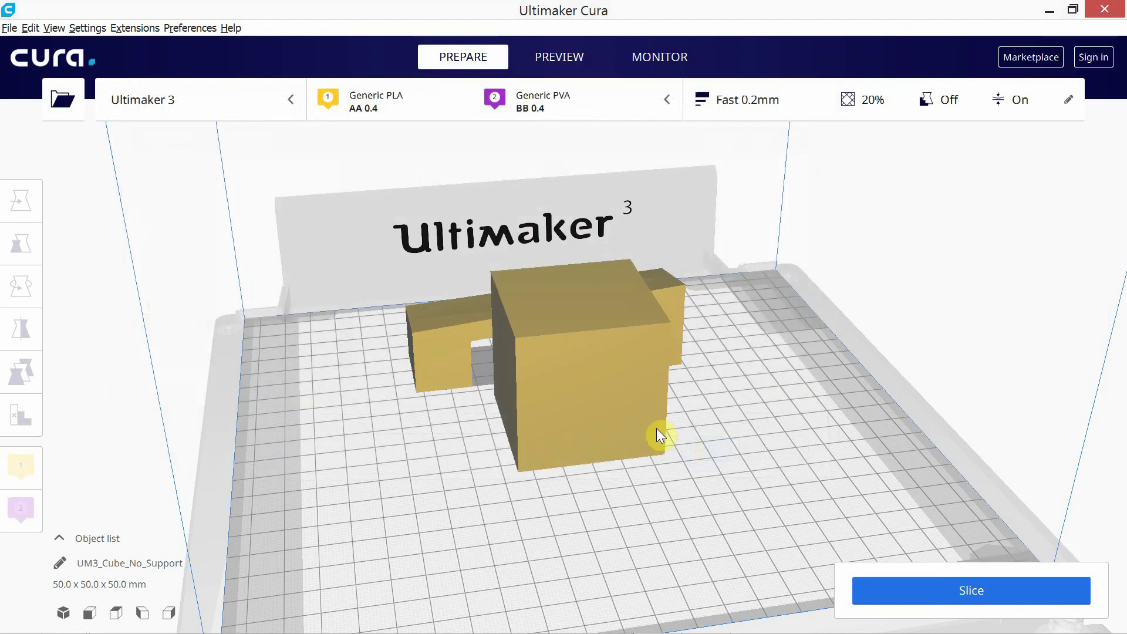
Delete the cube from the build plate, keeping only the bridge-shaped model
right_drag(413, 404, 523, 369)
click(526, 368)
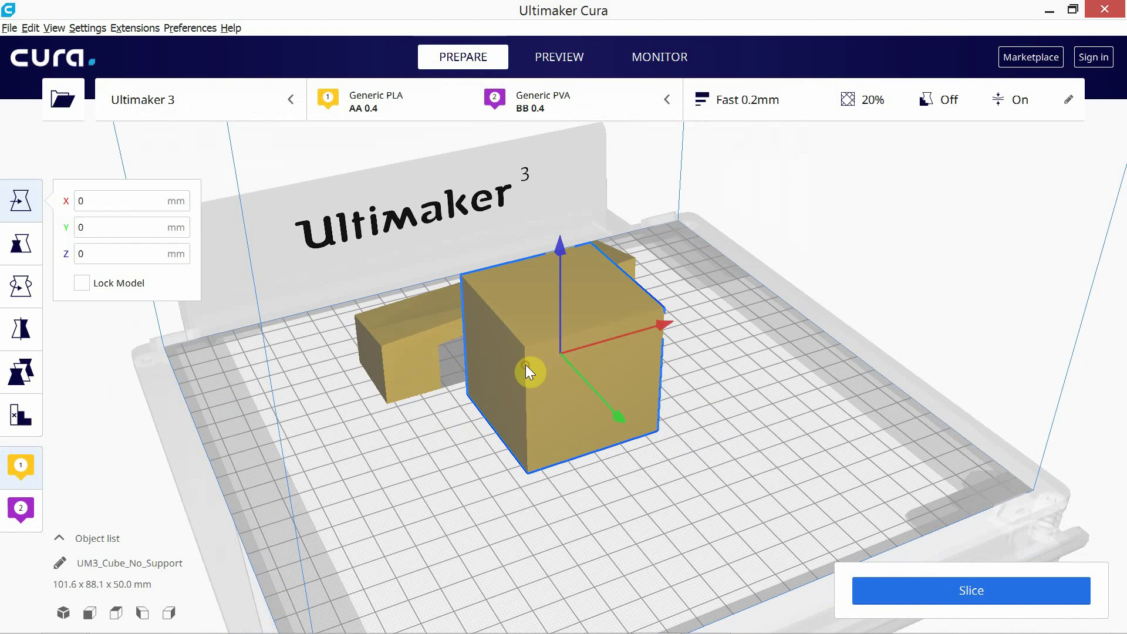
key(Delete)
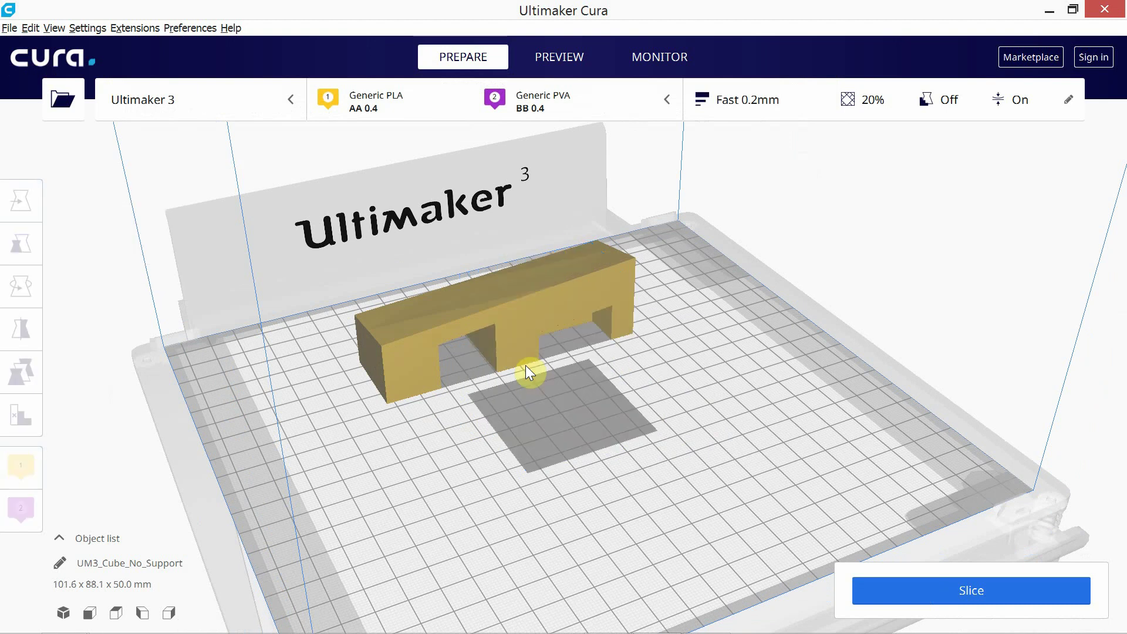
Move the bridge-shaped model forward to the middle of the build plate and deselect it
click(507, 344)
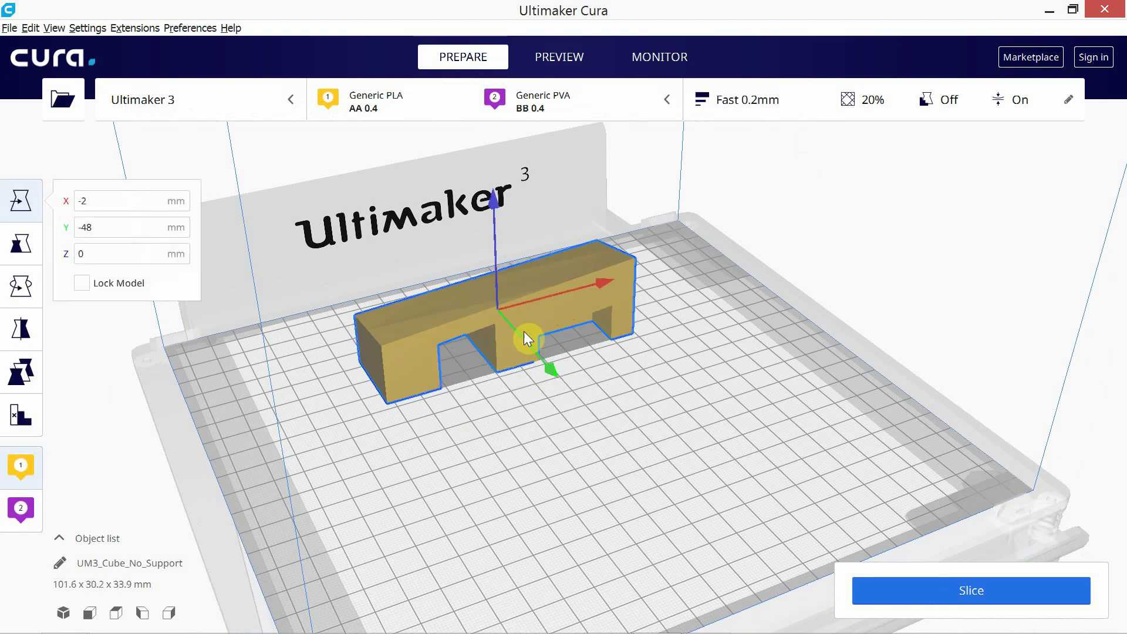
drag(524, 347, 613, 437)
right_drag(594, 493, 553, 491)
click(253, 171)
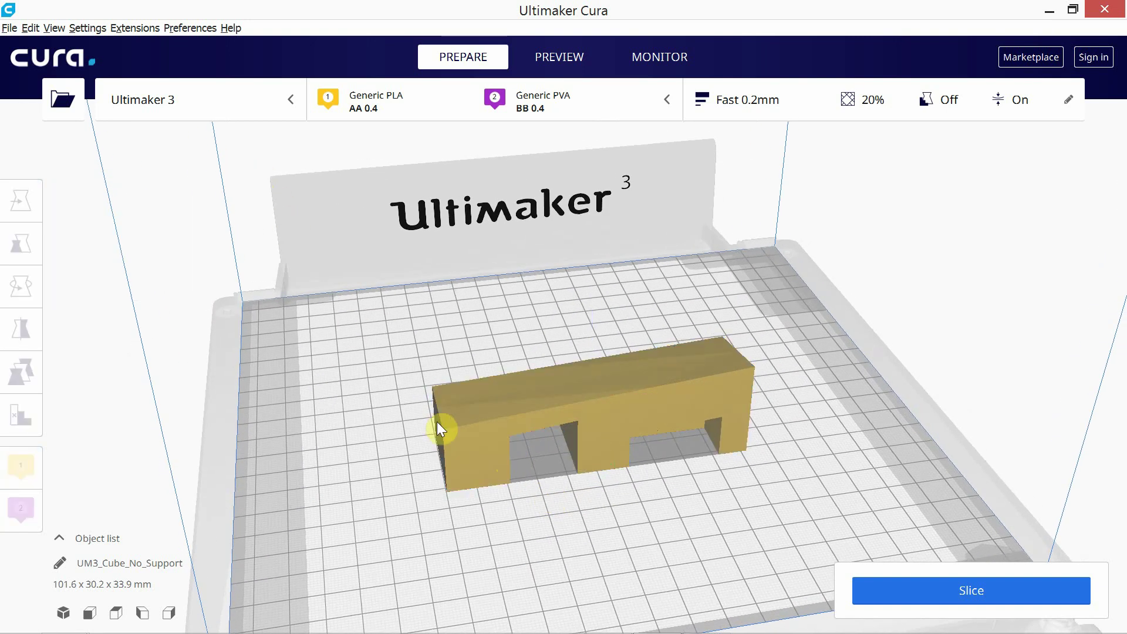
right_drag(437, 422, 411, 350)
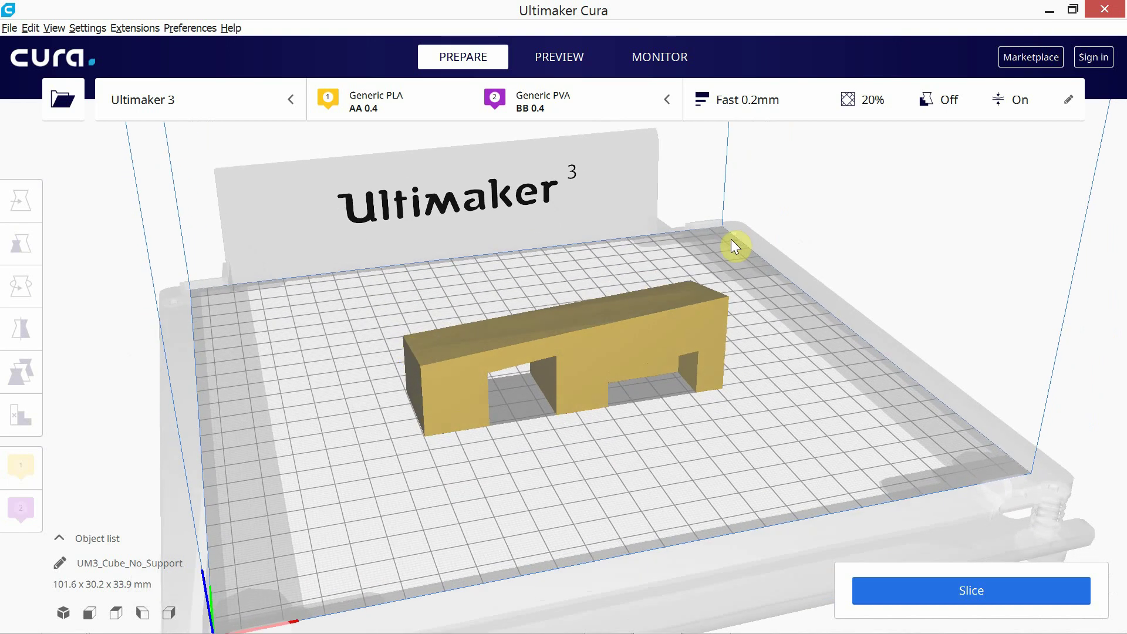
Expand the Support print settings, enable Generate Support to check its options, and disable it again
click(1068, 99)
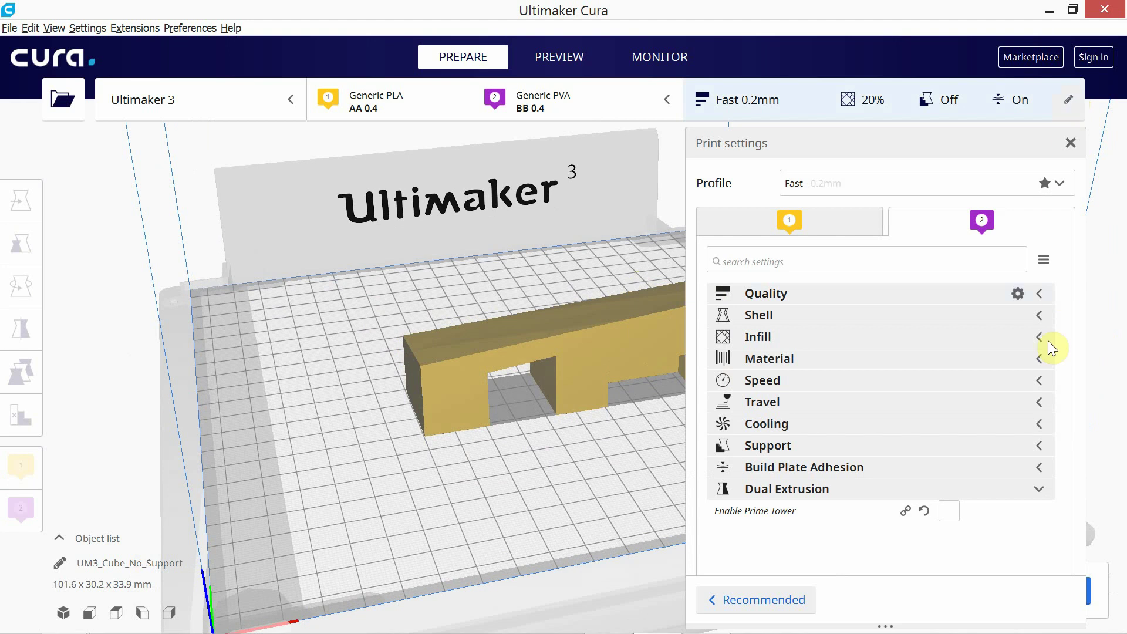
click(1040, 446)
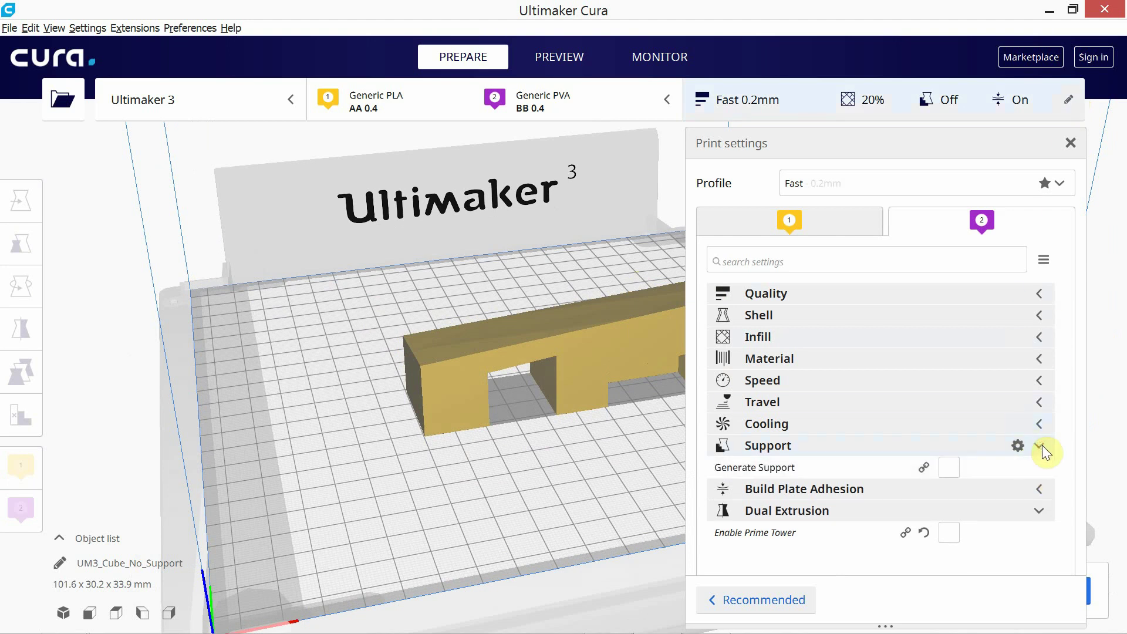
click(949, 468)
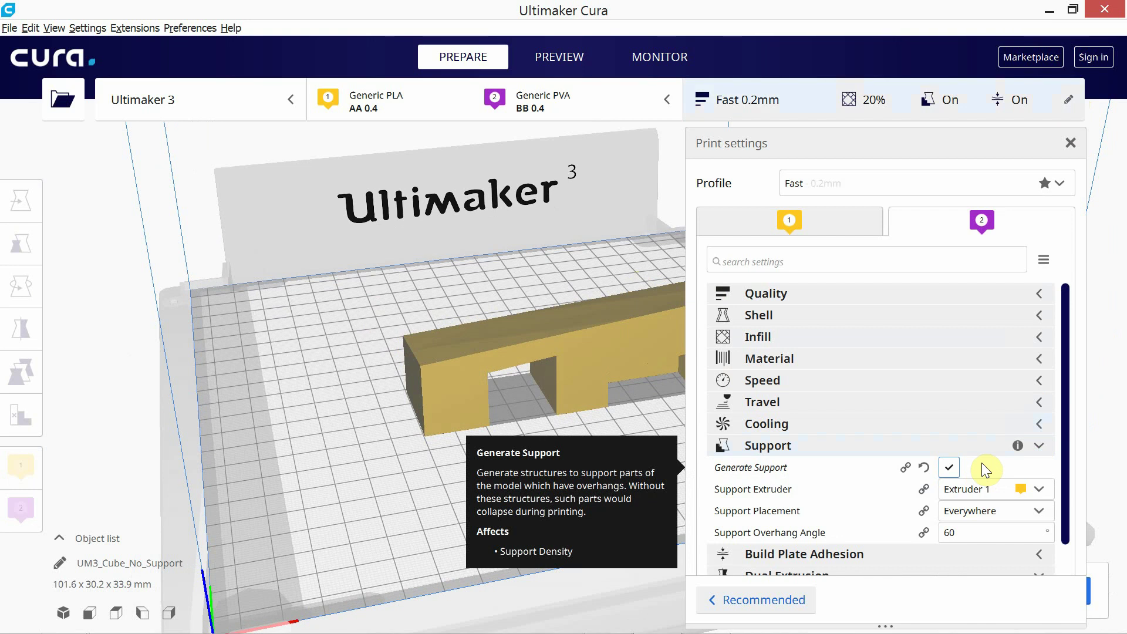
click(949, 468)
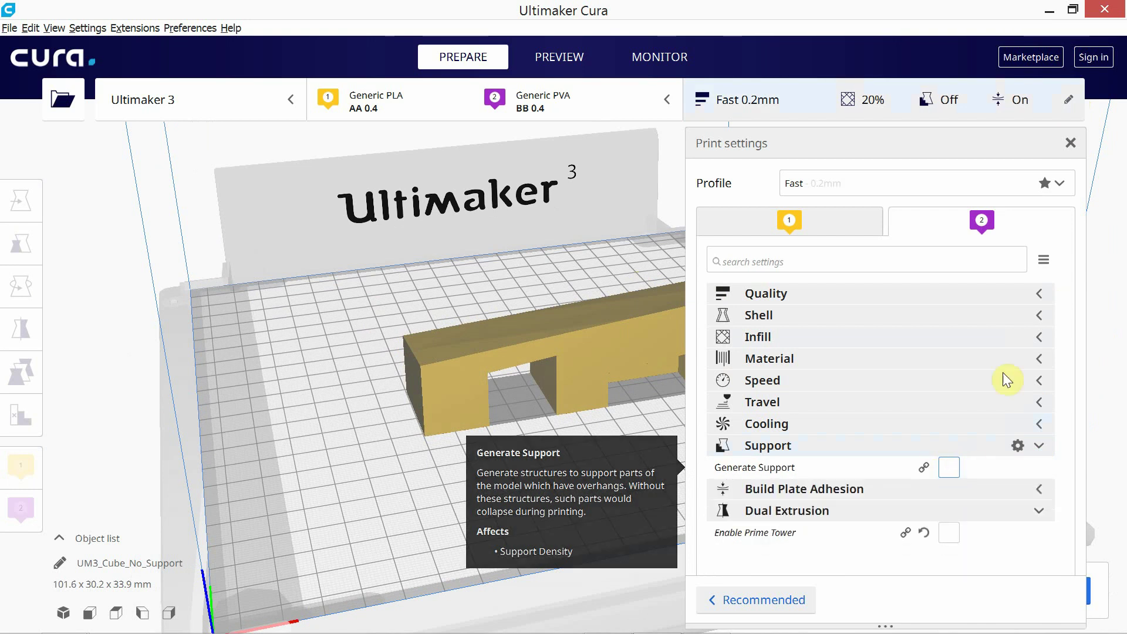
Close the print settings, slice the bridge-shaped model without support, and show its layer preview
click(1070, 143)
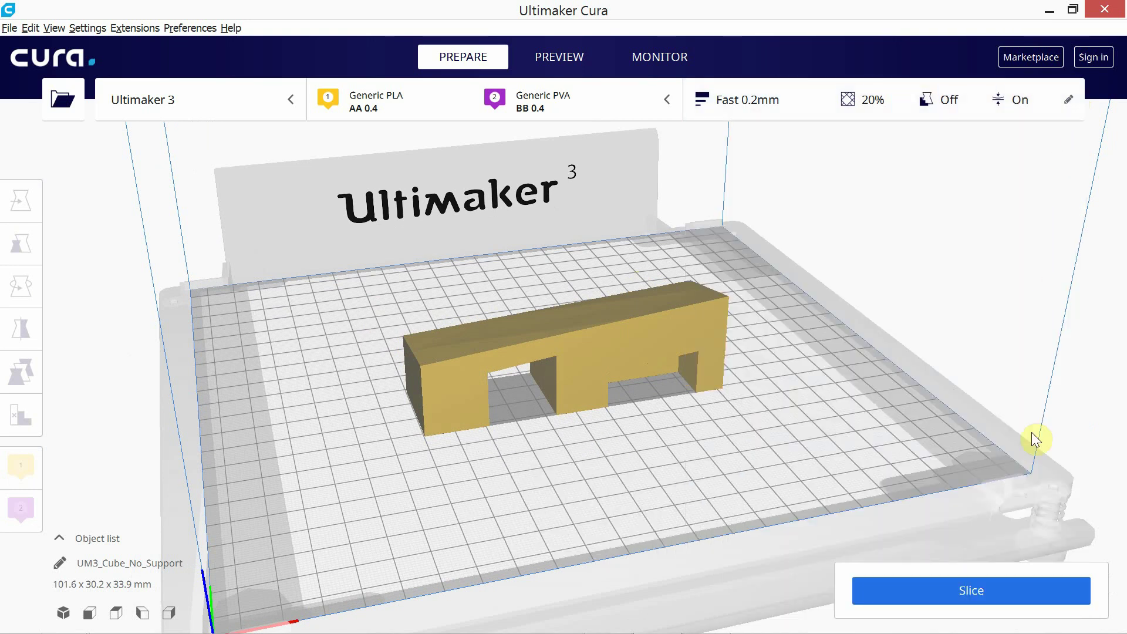
click(998, 591)
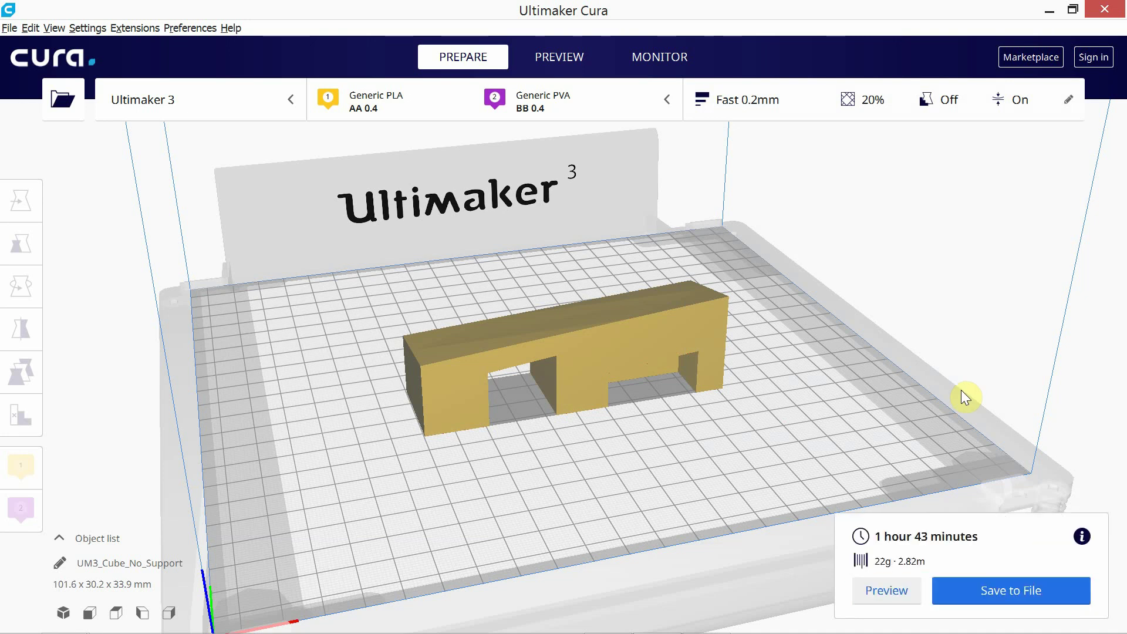
click(573, 62)
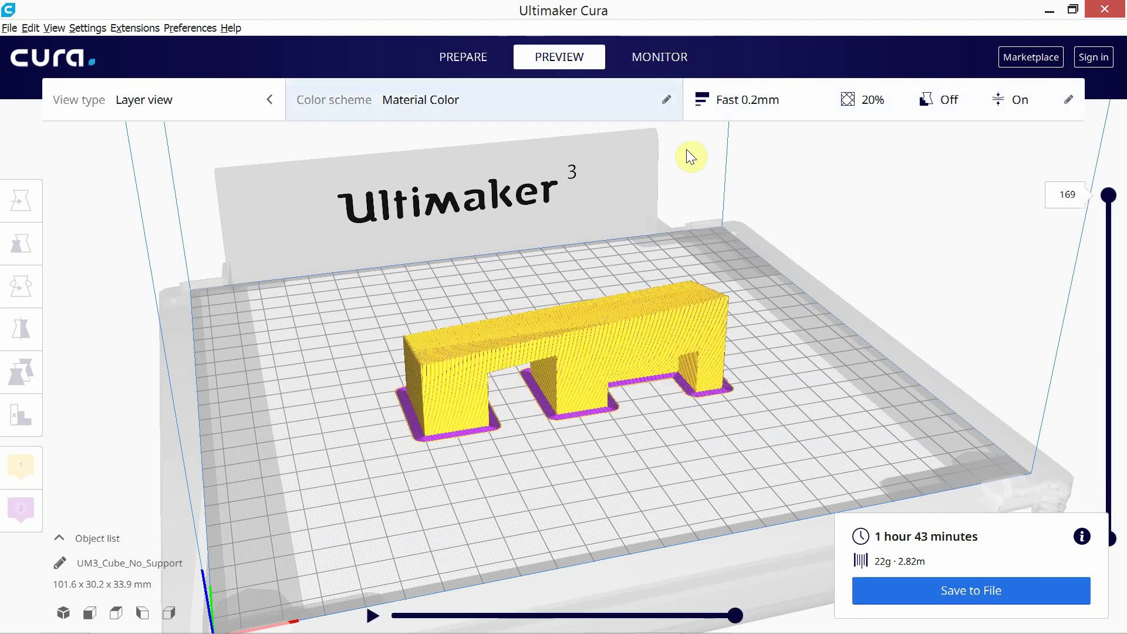
Lower the preview to layer 68 and examine the layers around the model's unsupported openings
drag(1108, 195, 1123, 398)
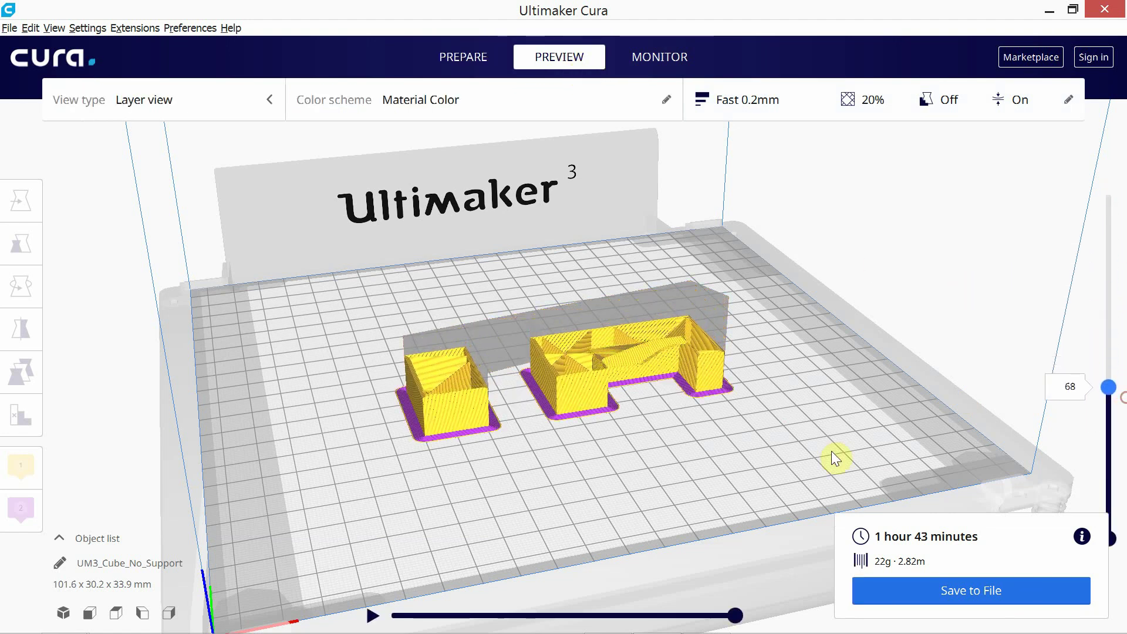
scroll(717, 434, up, 5)
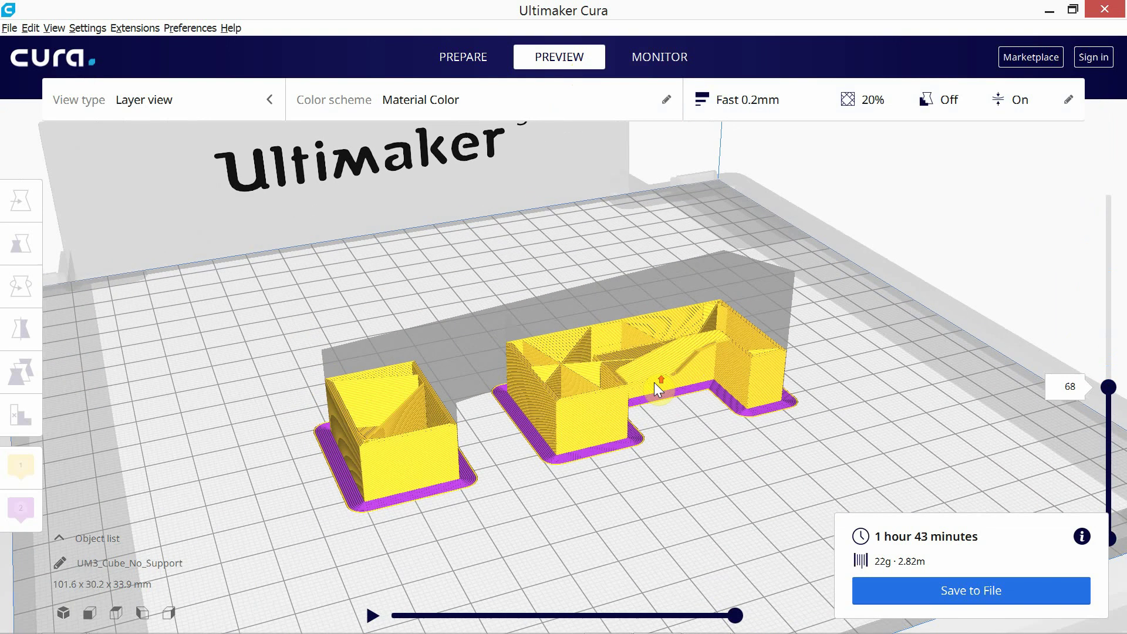
scroll(654, 382, up, 5)
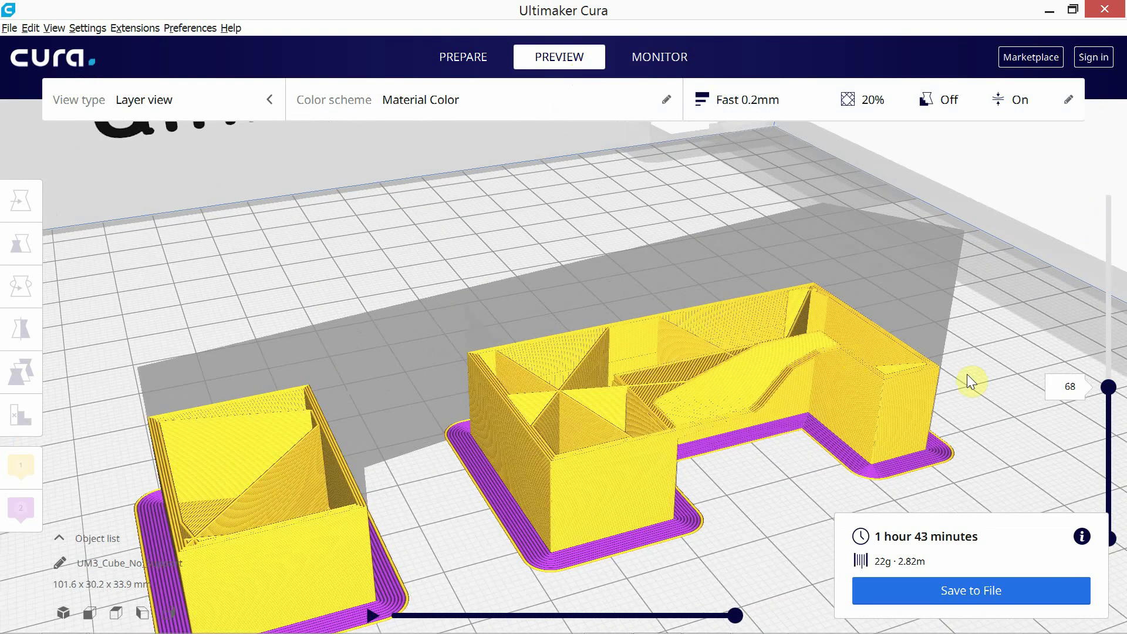
Raise the layer preview to layer 78 to examine how the layers close over the unsupported opening
mouse_move(1108, 386)
mouse_down()
mouse_move(1109, 405)
mouse_move(1108, 382)
mouse_up()
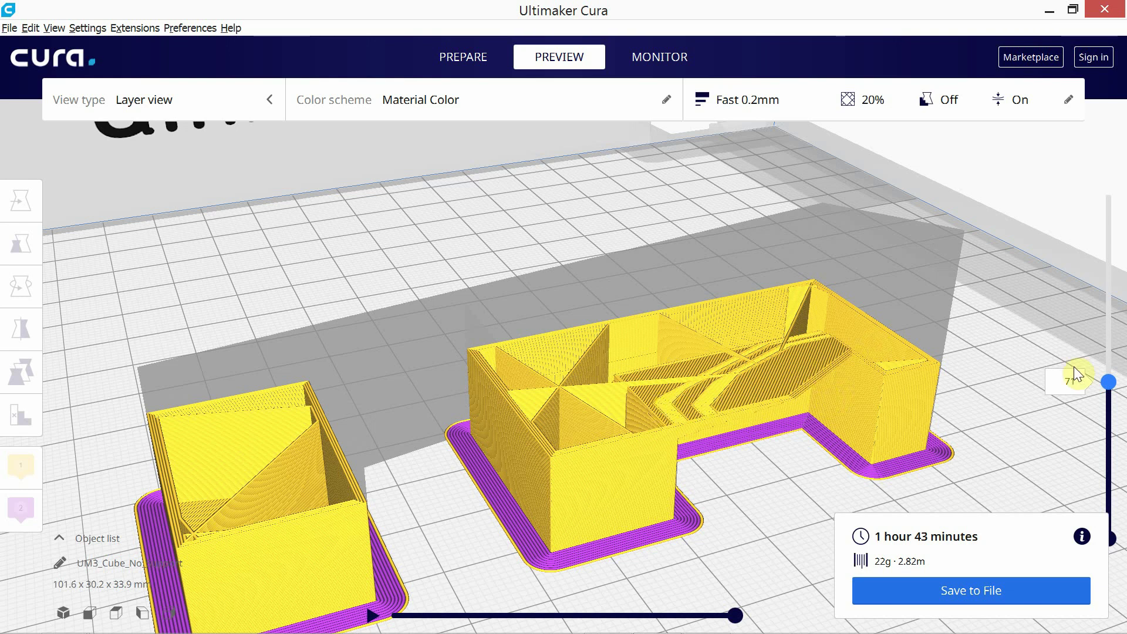
mouse_move(1108, 382)
mouse_down()
mouse_move(1112, 351)
mouse_move(1111, 407)
mouse_move(1120, 338)
mouse_move(1116, 368)
mouse_up()
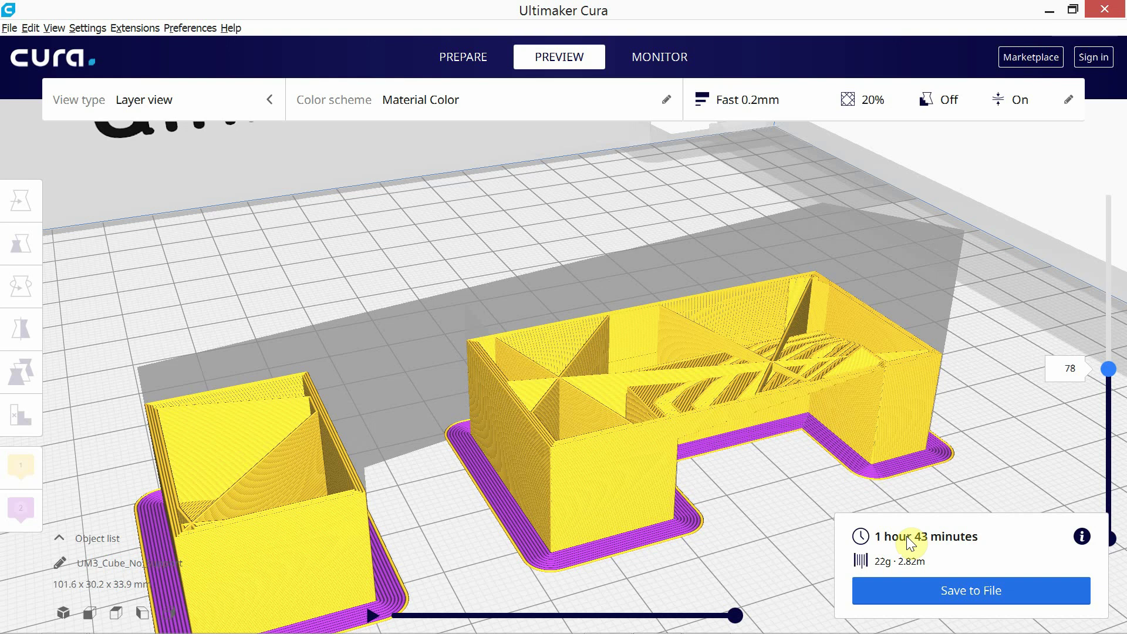
Enable Generate Support with Extruder 2 as the support extruder and keep Support Placement set to Everywhere
click(1076, 98)
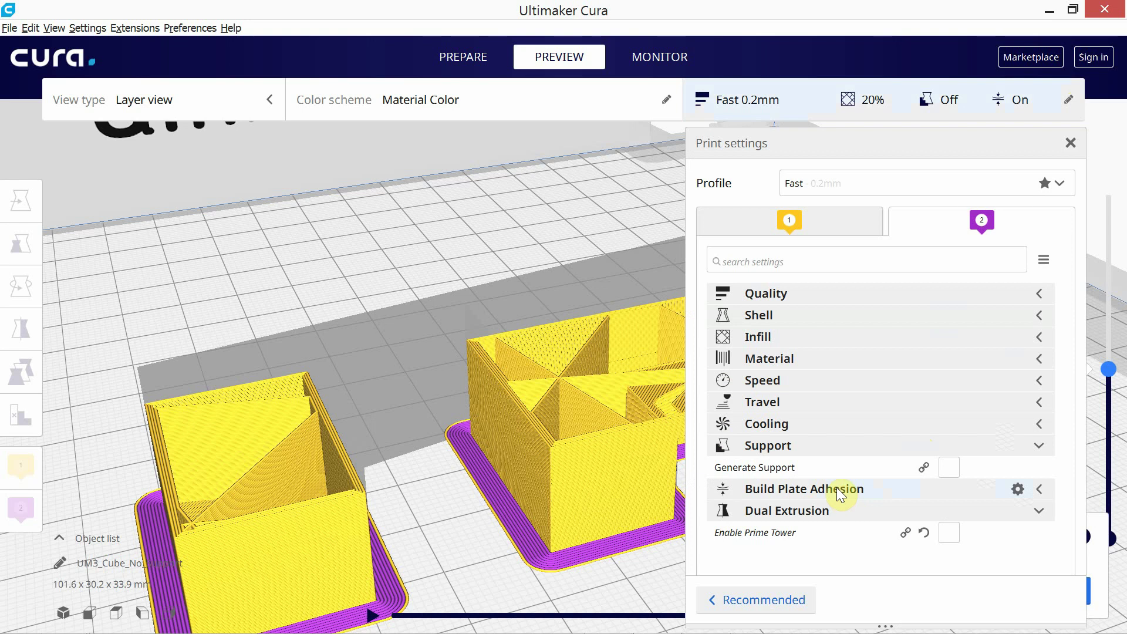
click(950, 467)
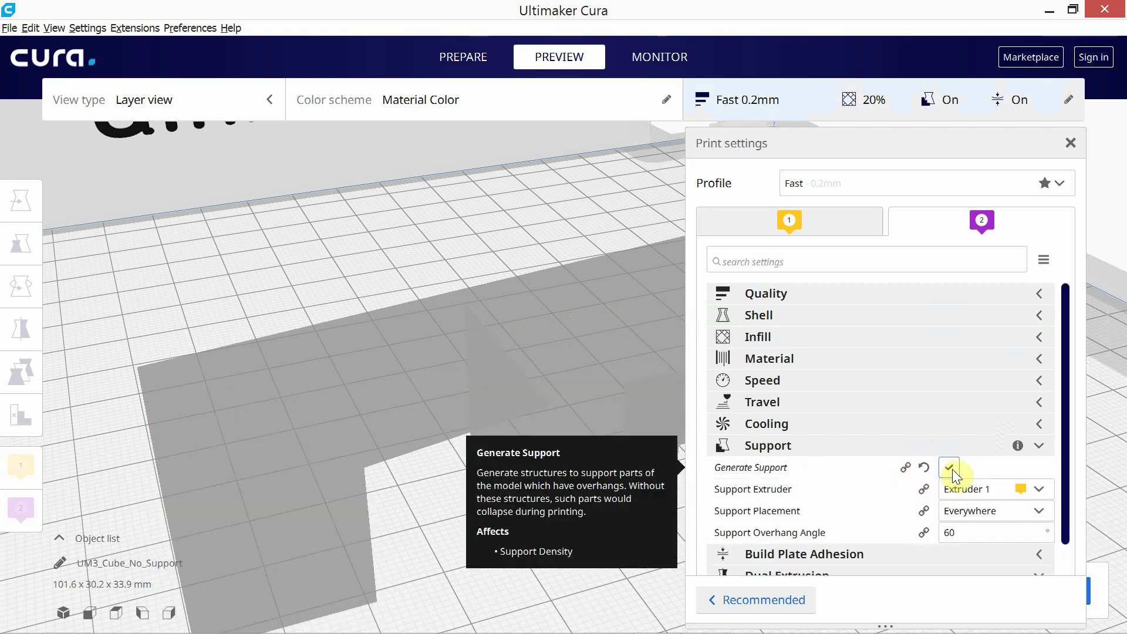
click(1044, 488)
click(1016, 532)
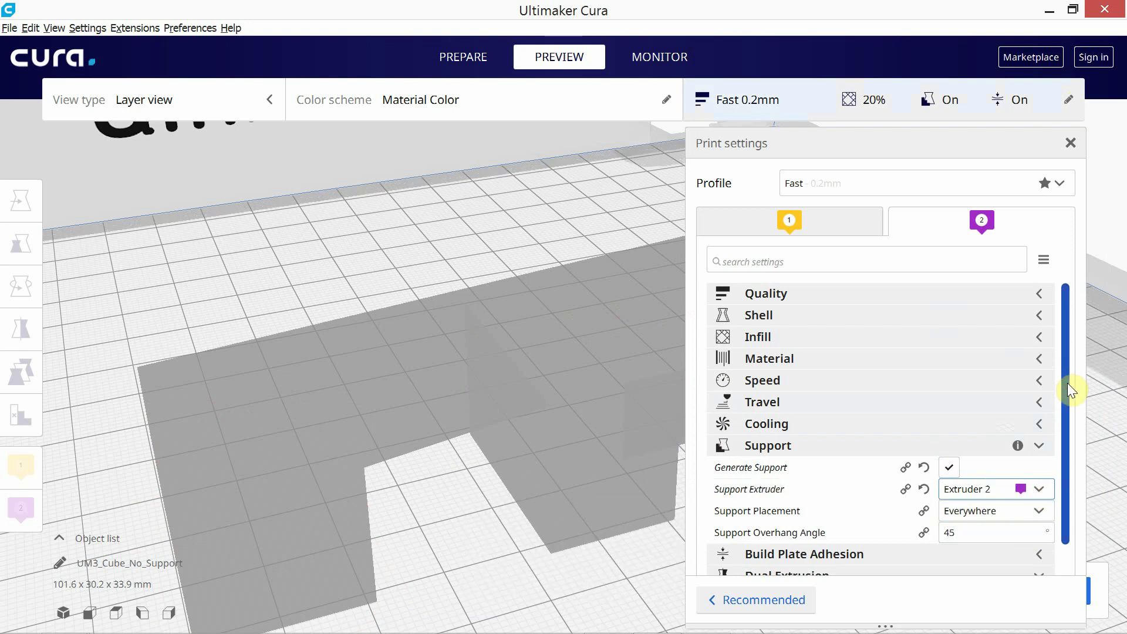
drag(1068, 383, 1070, 404)
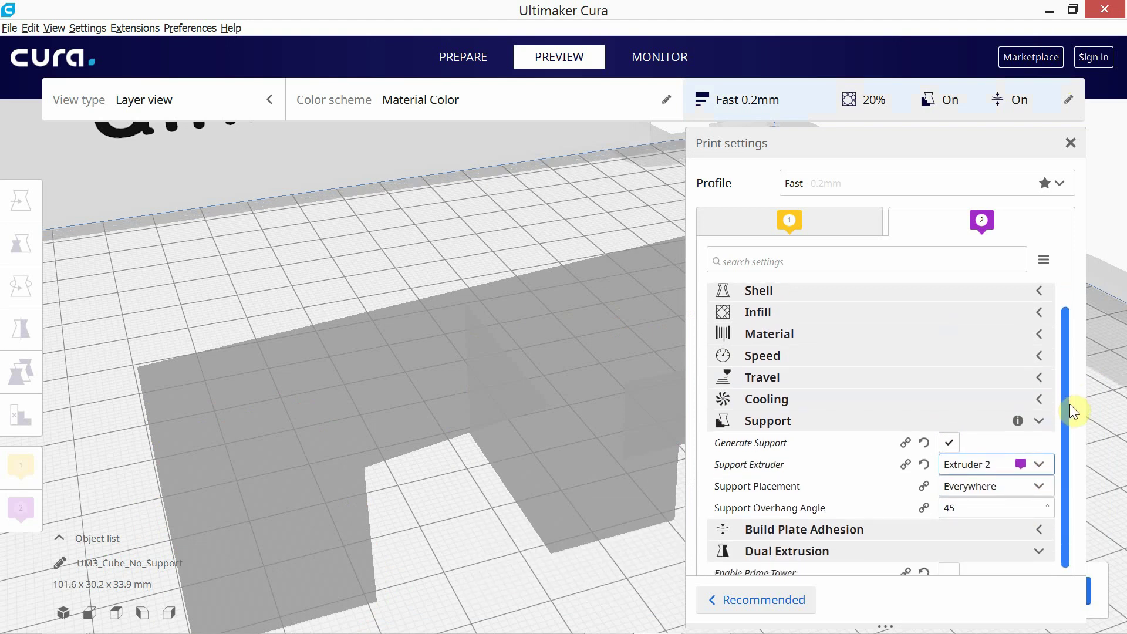
click(1013, 488)
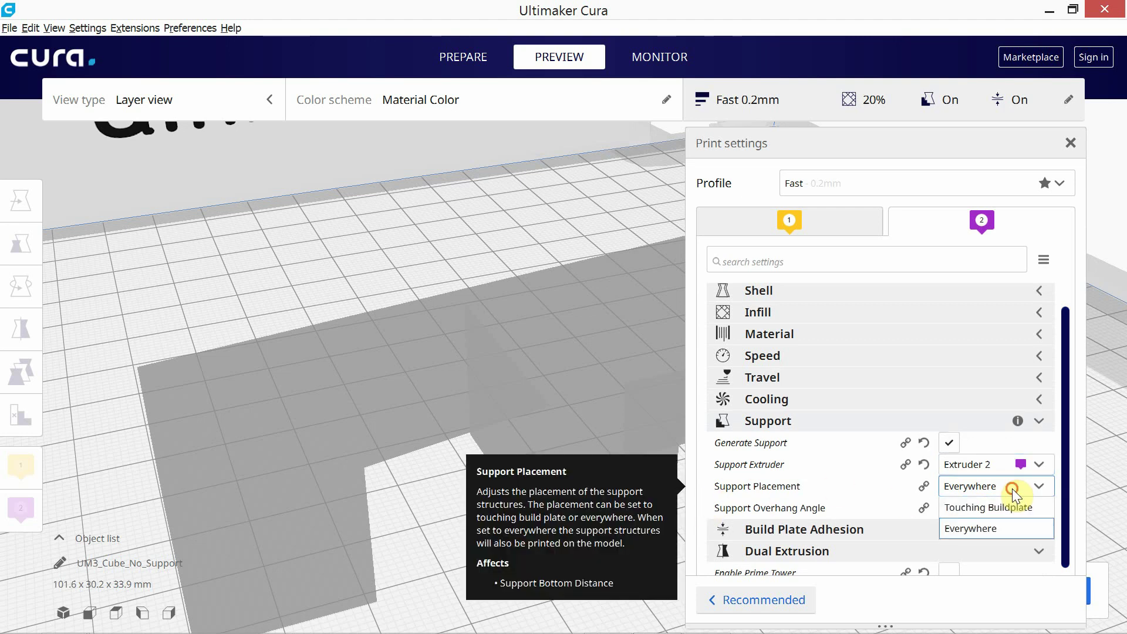
click(1012, 489)
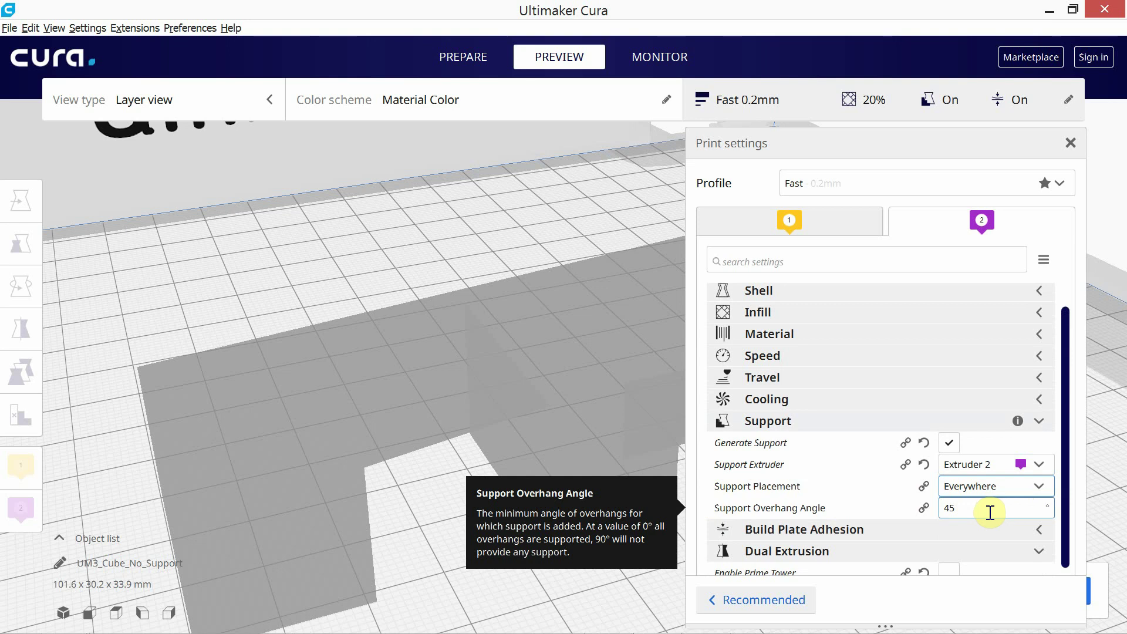
Collapse the Support category, close the print settings, and slice the bridge-shaped model with support
click(1041, 420)
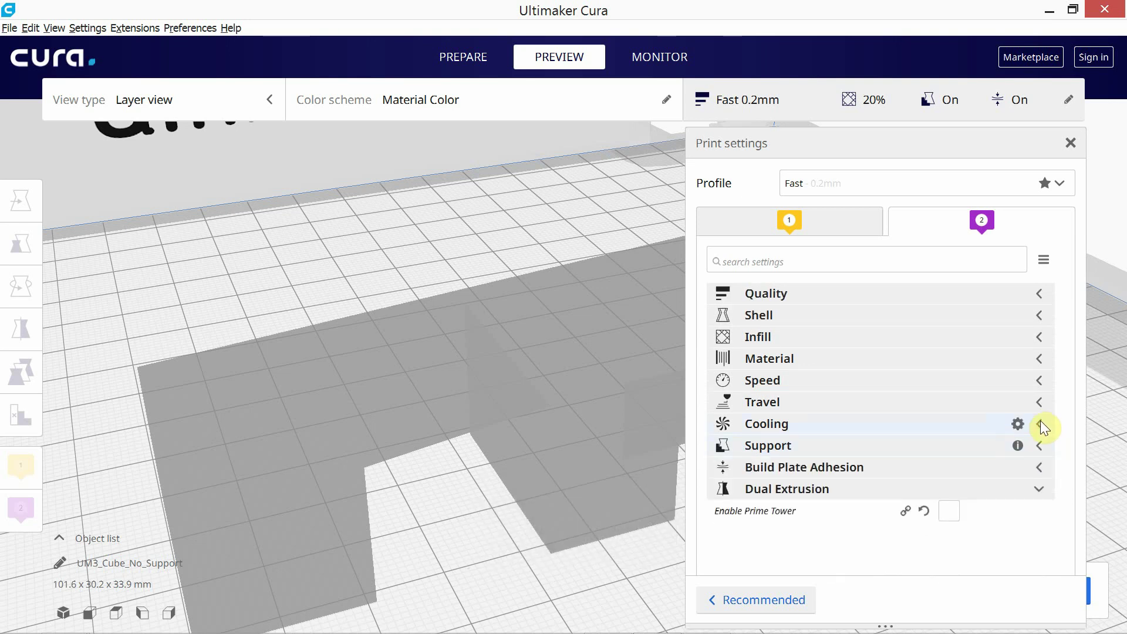
click(1070, 145)
click(996, 597)
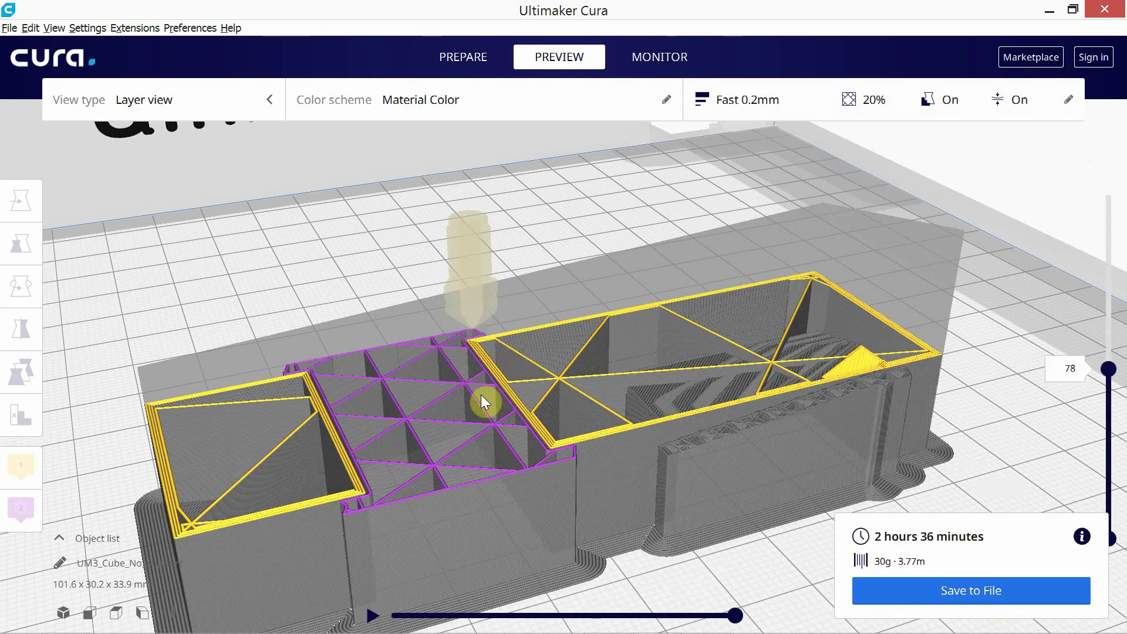
Raise the layer preview to the full 169 layers and examine the support structures filling the model's openings
scroll(463, 404, down, 6)
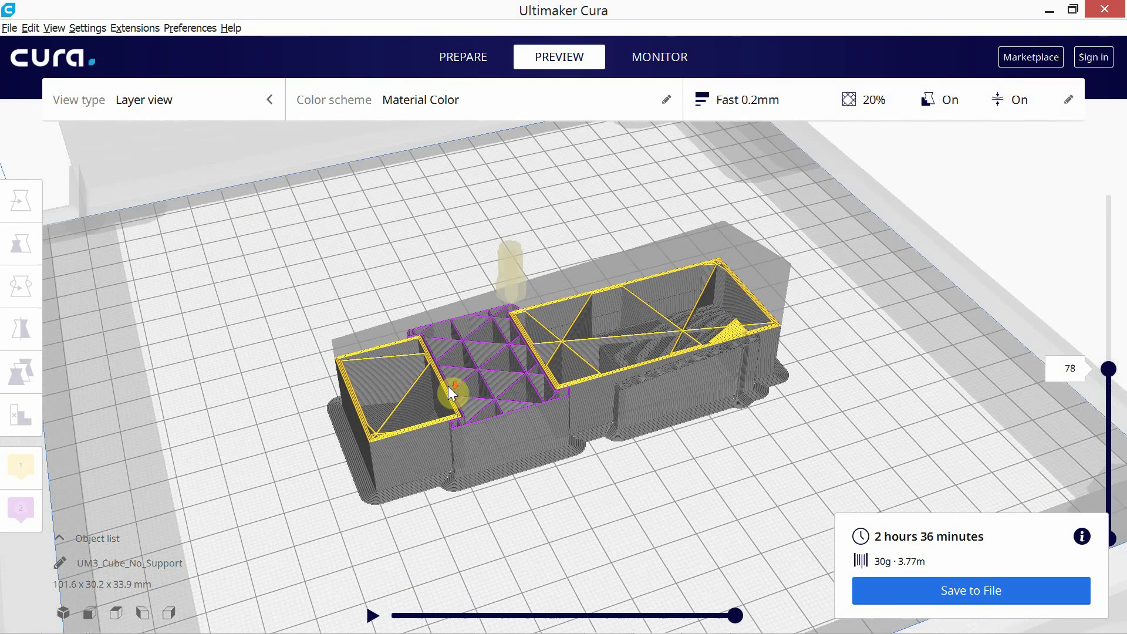
middle_drag(448, 369, 367, 355)
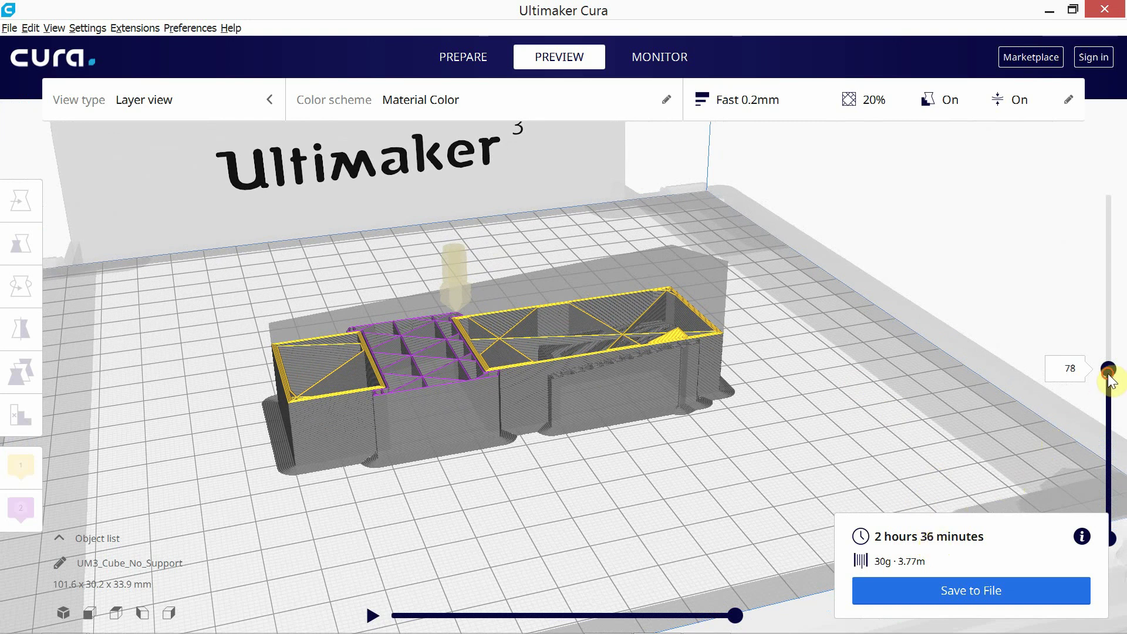
drag(1109, 369, 1122, 158)
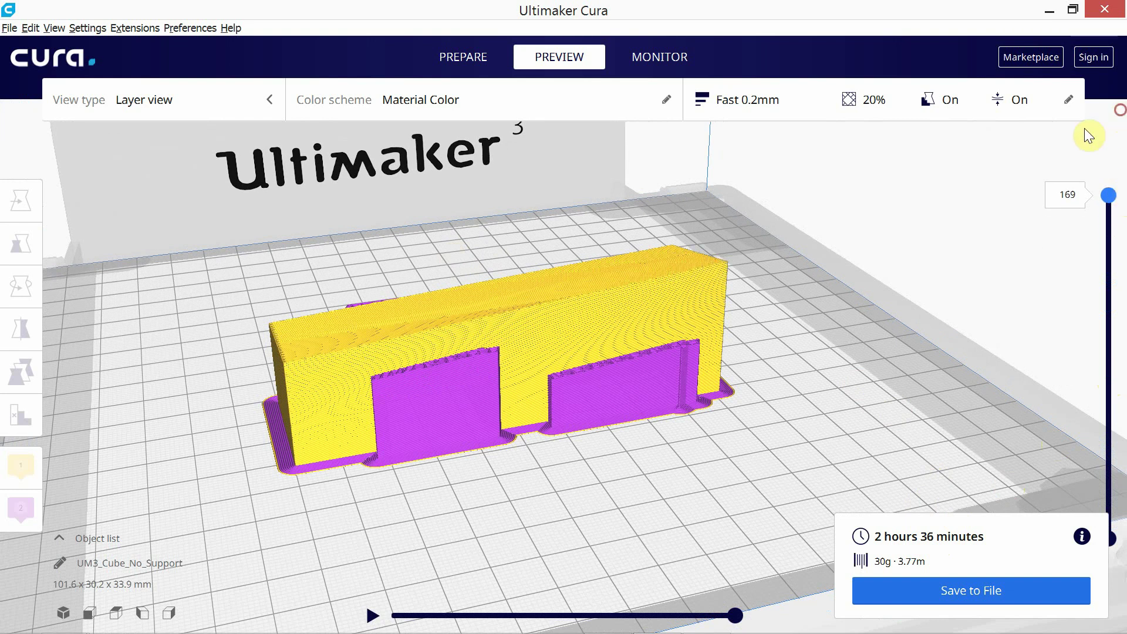
scroll(575, 371, up, 5)
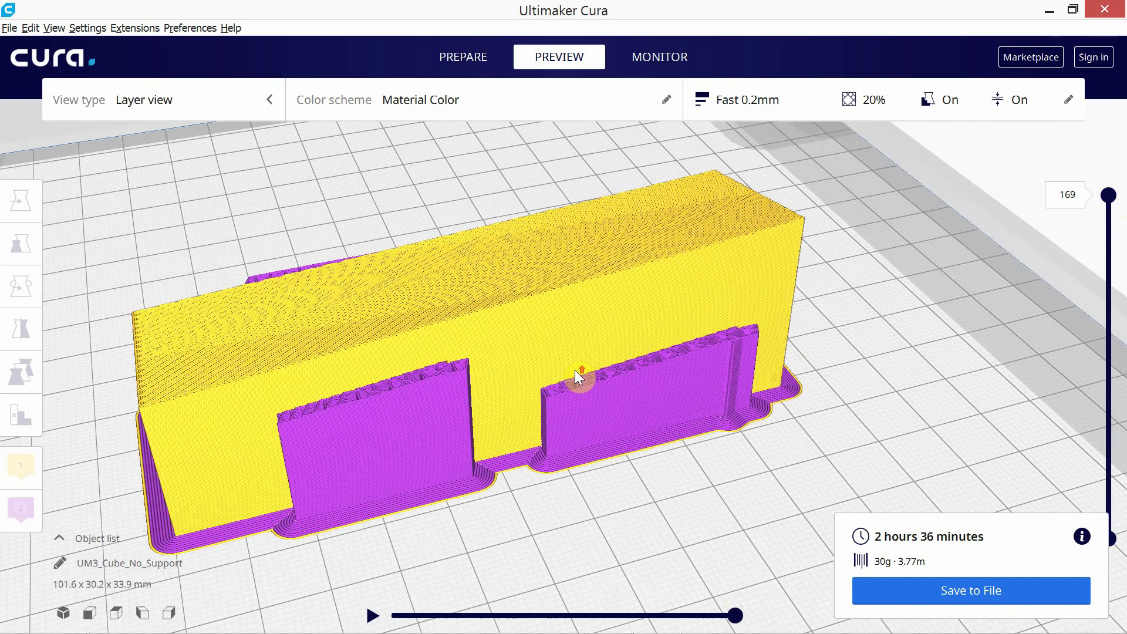
scroll(583, 390, up, 2)
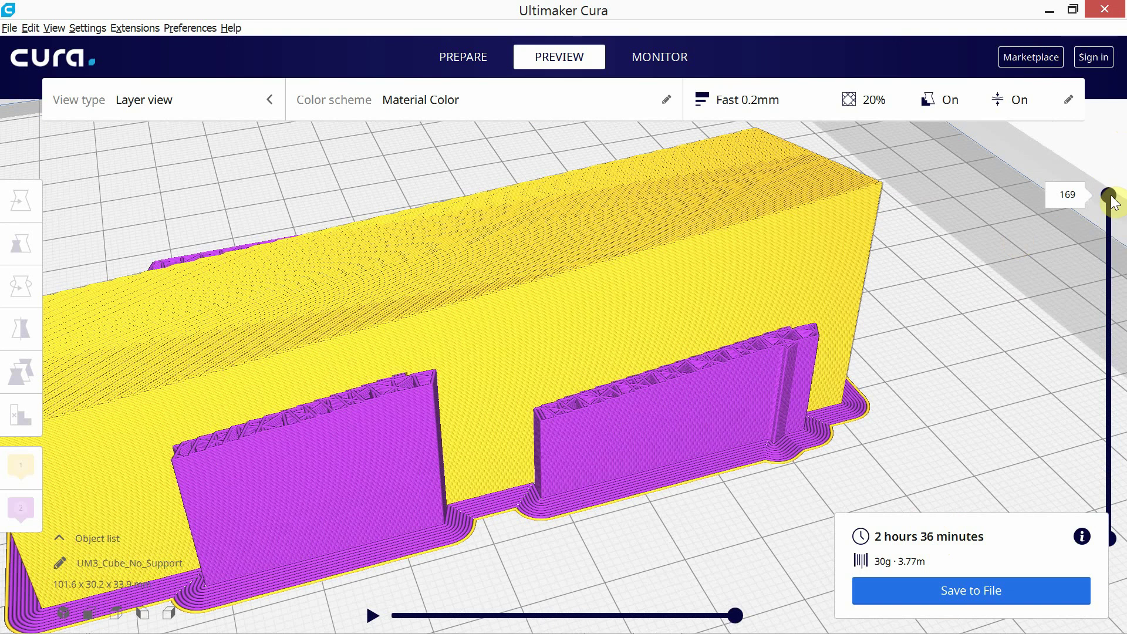
drag(1115, 212, 1108, 178)
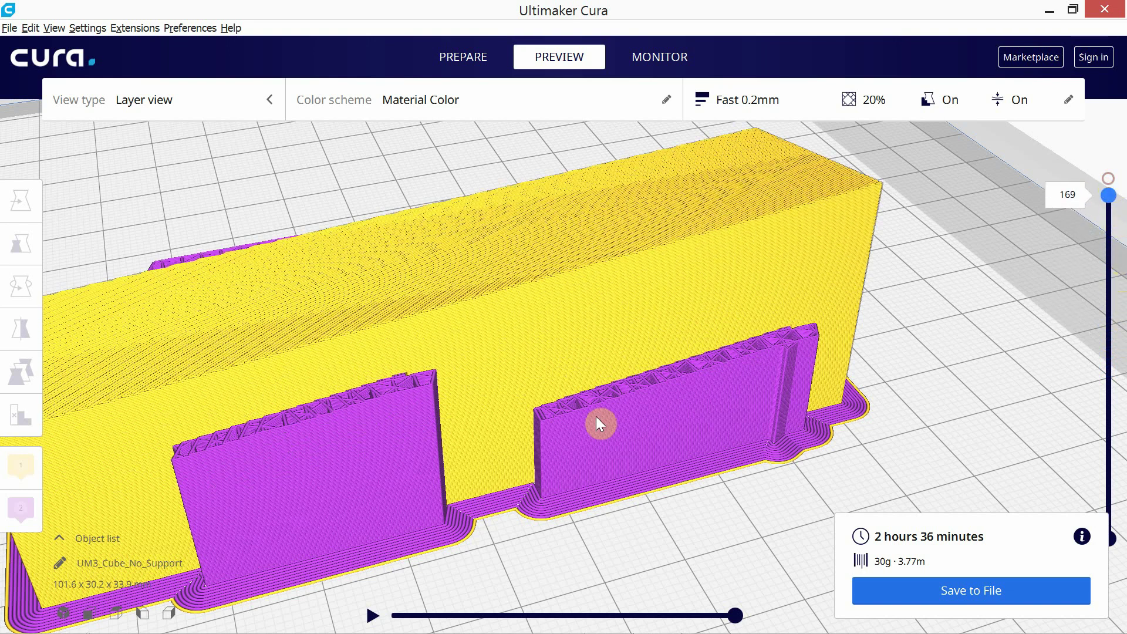
right_drag(531, 423, 483, 437)
scroll(516, 373, down, 10)
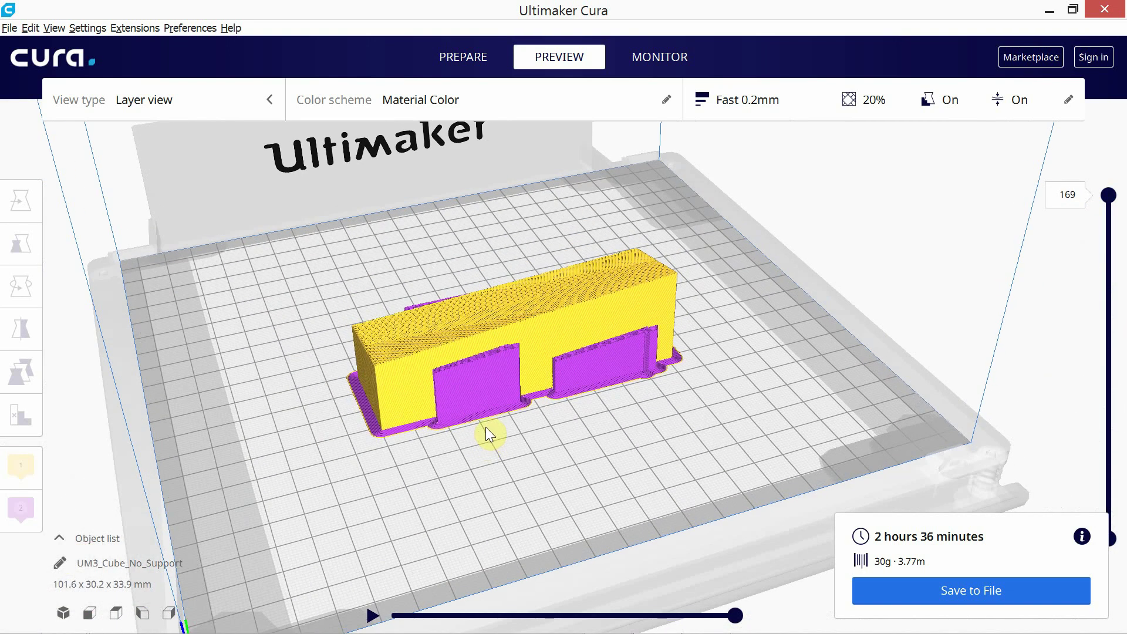